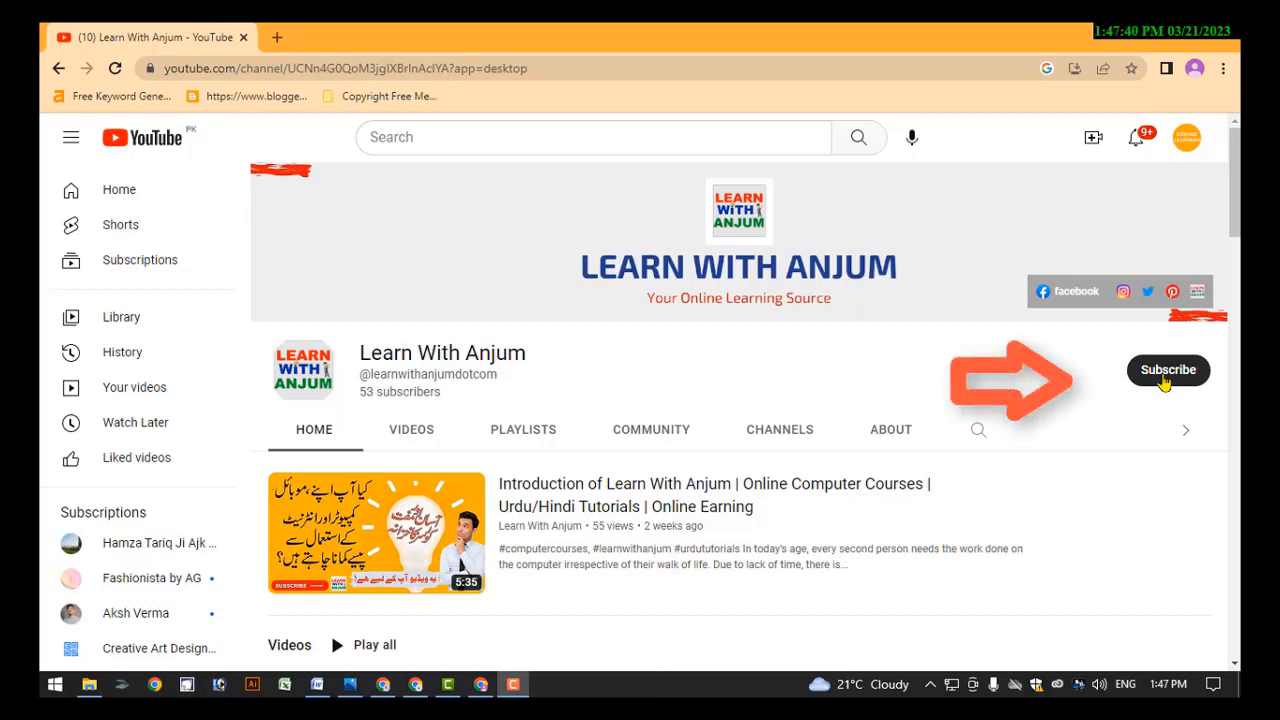
Step: Subscribe to the Learn With Anjum channel and set its notifications to All
{"action": "left_click", "coordinate": [1163, 378]}
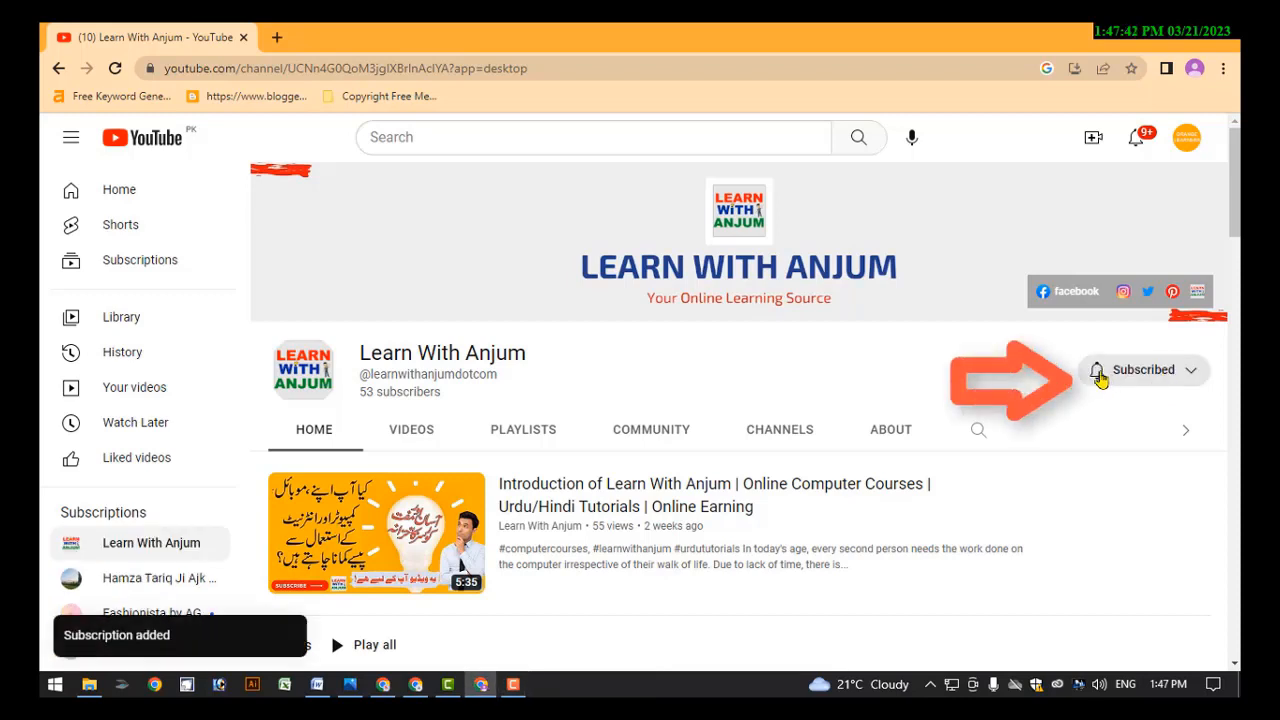
{"action": "left_click", "coordinate": [1100, 376]}
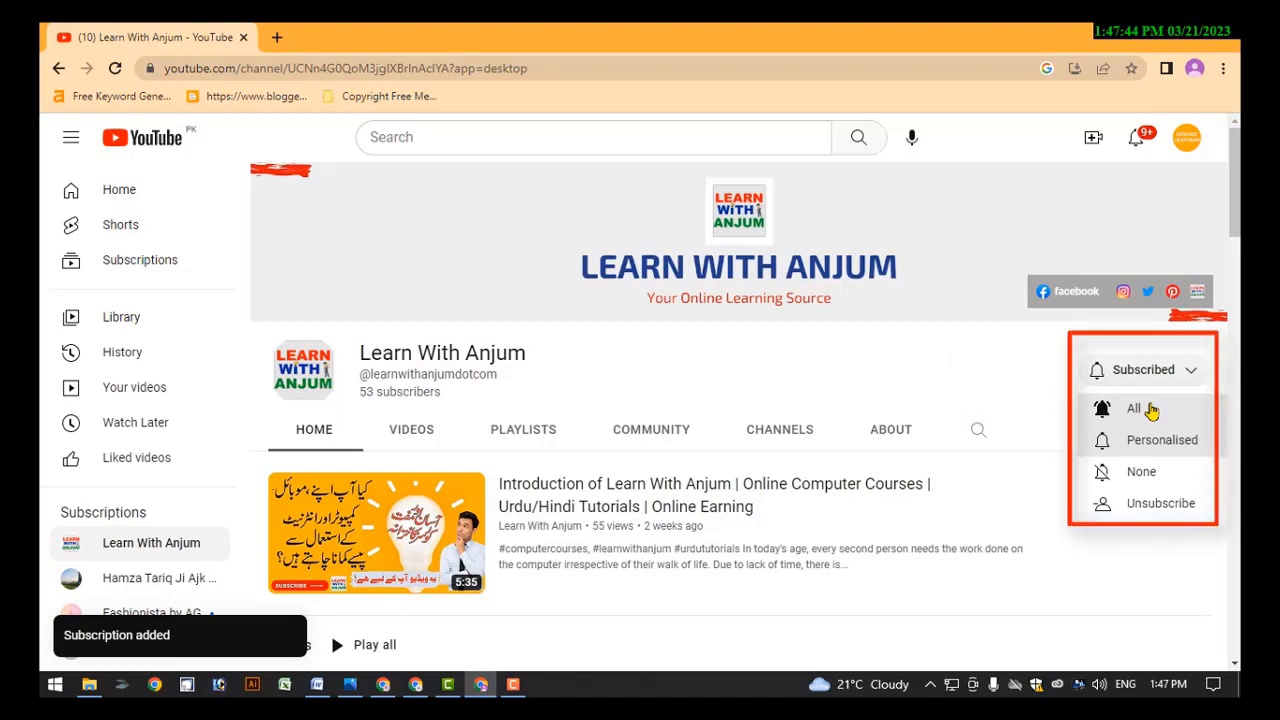
{"action": "left_click", "coordinate": [1150, 410]}
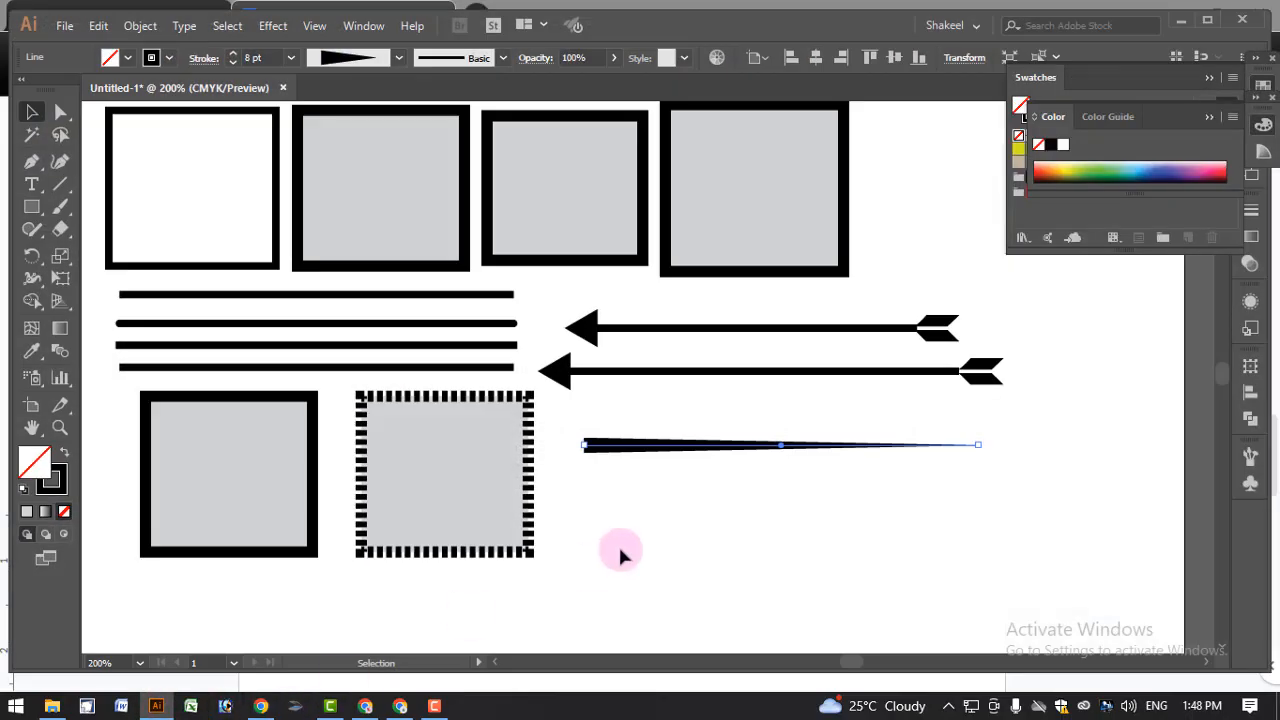
Step: Create a new portrait Letter document of 612 x 792 pt in CMYK Color and maximize the Illustrator window
{"action": "scroll", "coordinate": [620, 553], "scroll_direction": "up", "scroll_amount": 5}
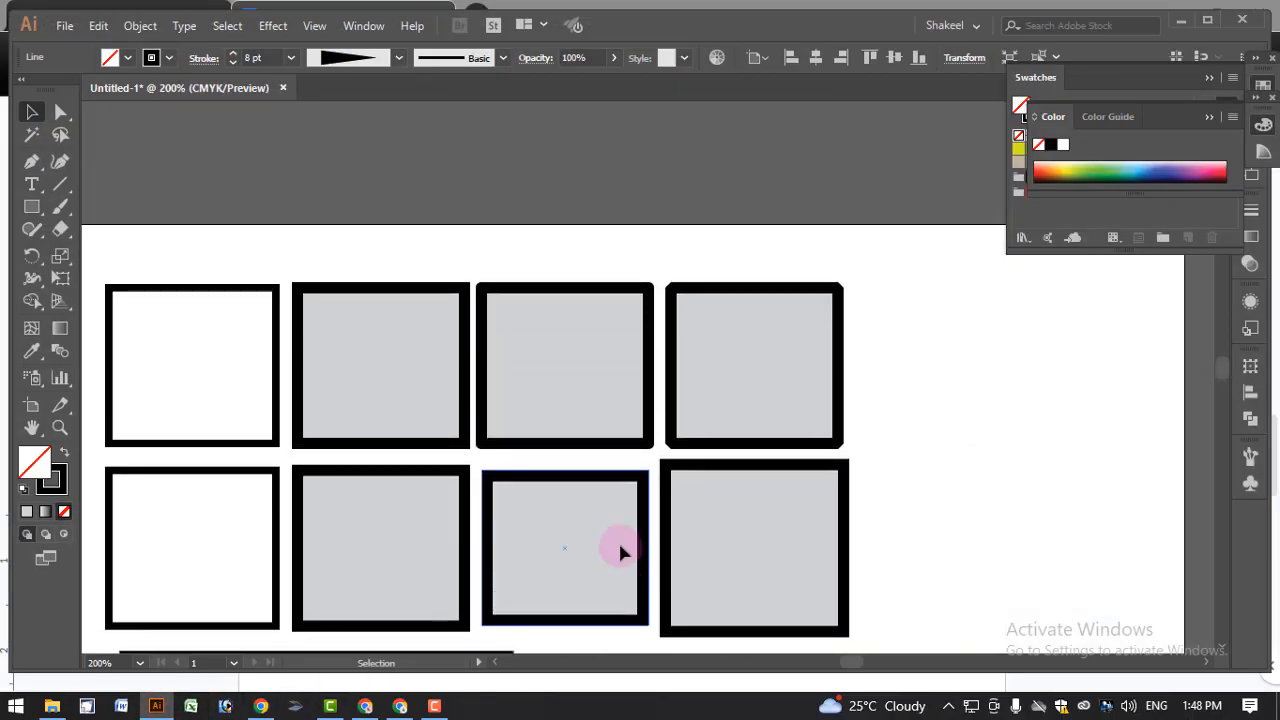
{"action": "scroll", "coordinate": [608, 449], "scroll_direction": "down", "scroll_amount": 5}
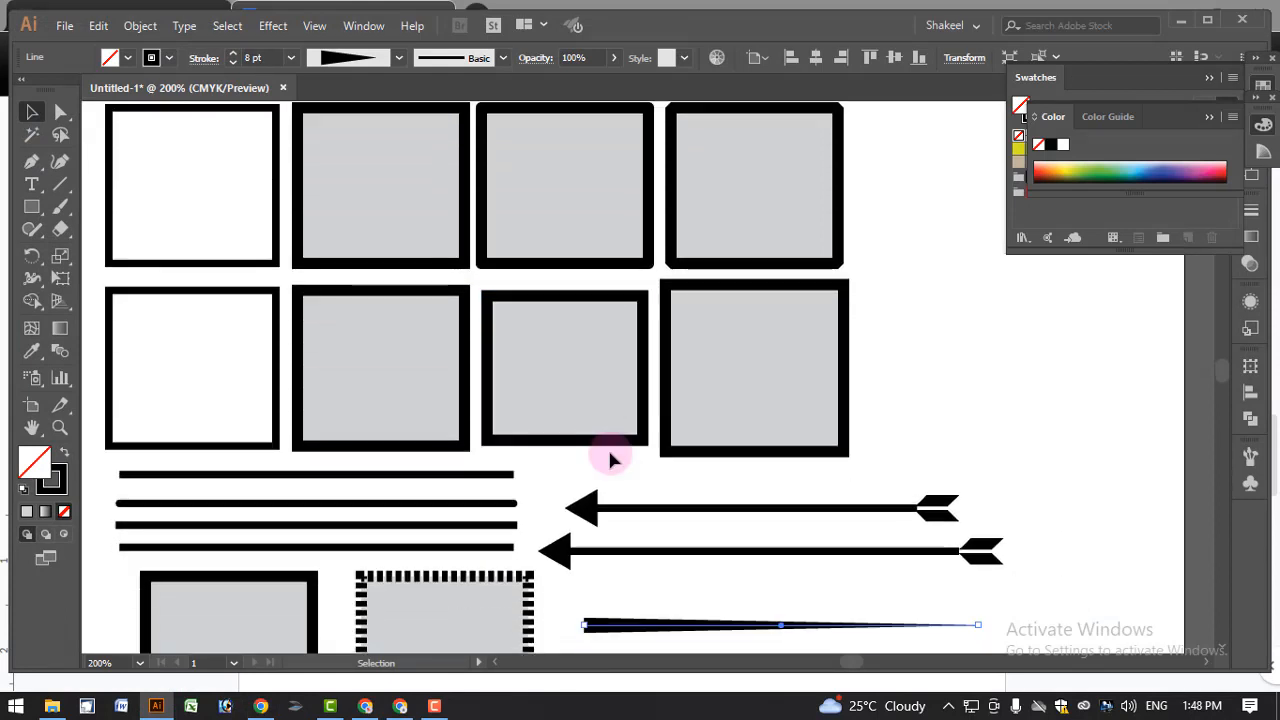
{"action": "right_click", "coordinate": [329, 84]}
{"action": "left_click", "coordinate": [420, 161]}
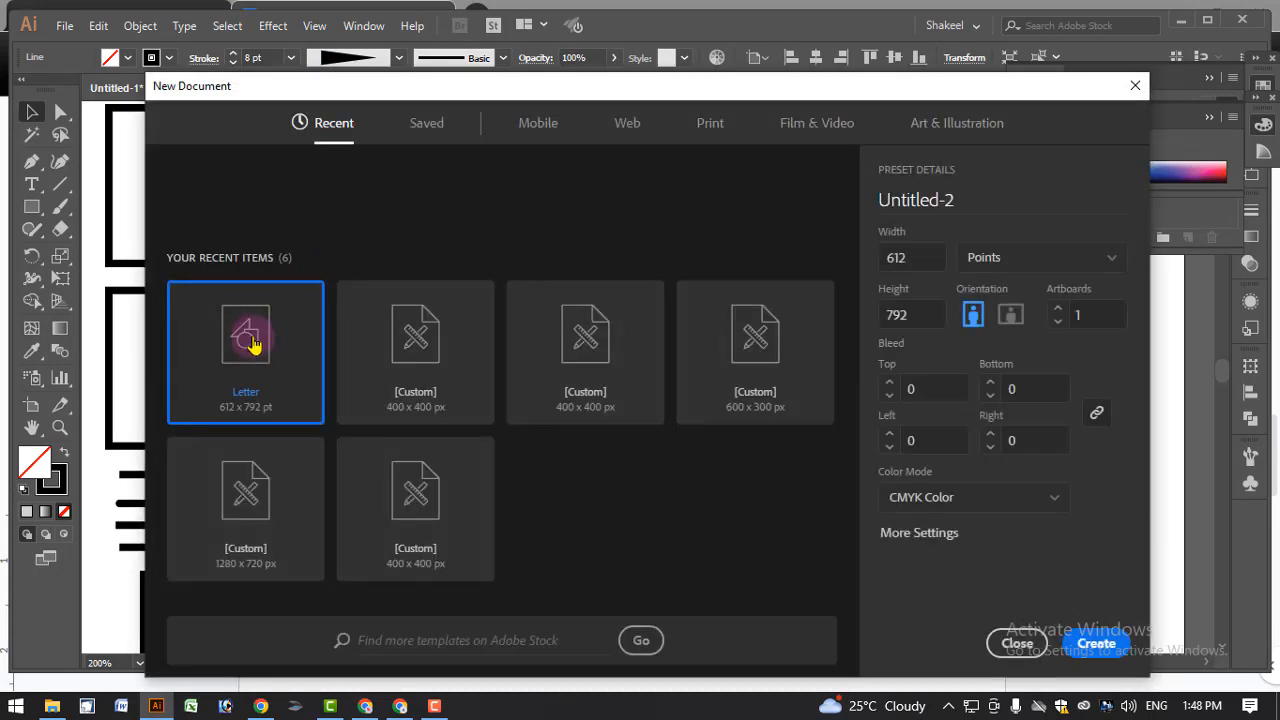
{"action": "left_click", "coordinate": [1096, 643]}
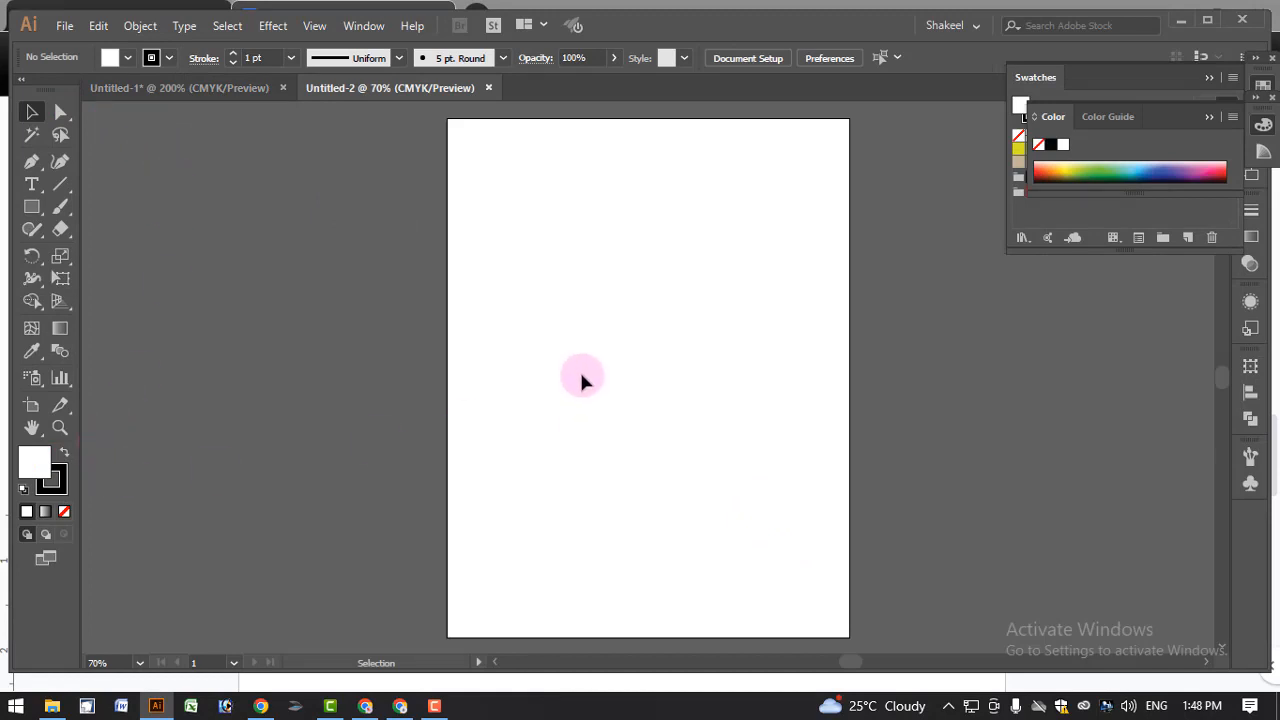
{"action": "double_click", "coordinate": [643, 23]}
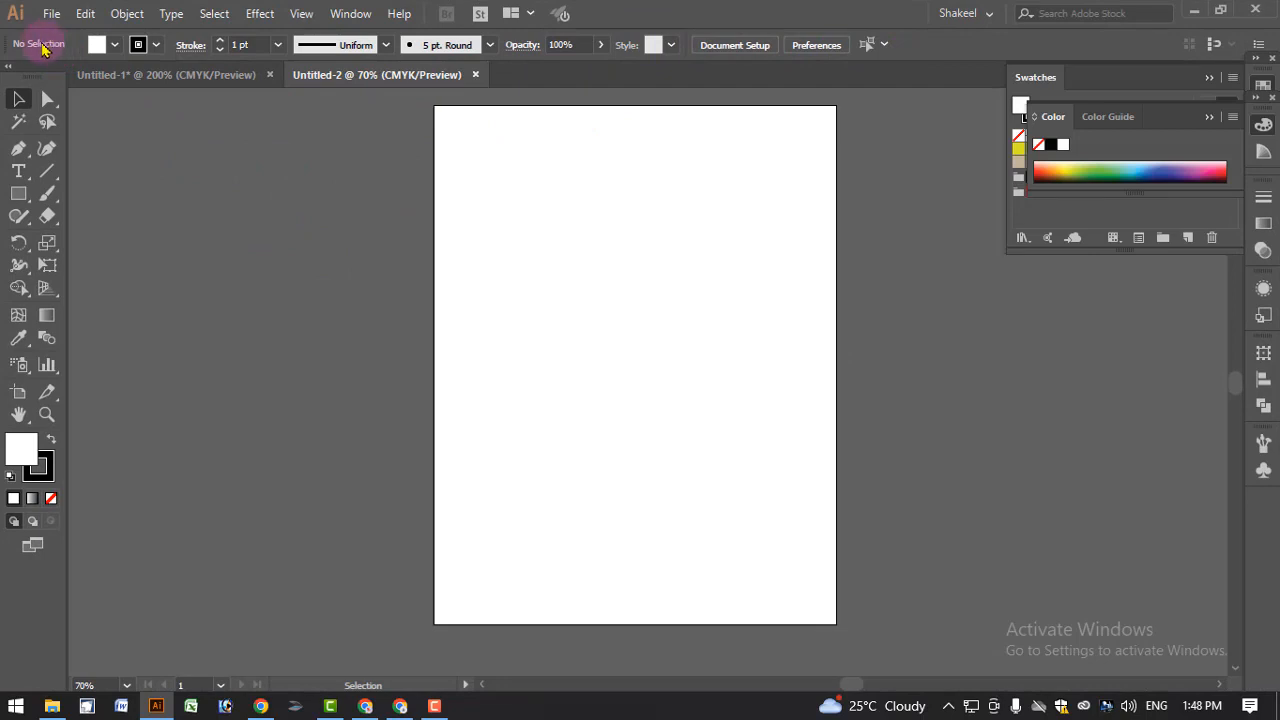
Step: Examine the general stroke options for weight, cap, corner, alignment and dashed line with nothing selected
{"action": "left_click", "coordinate": [190, 45]}
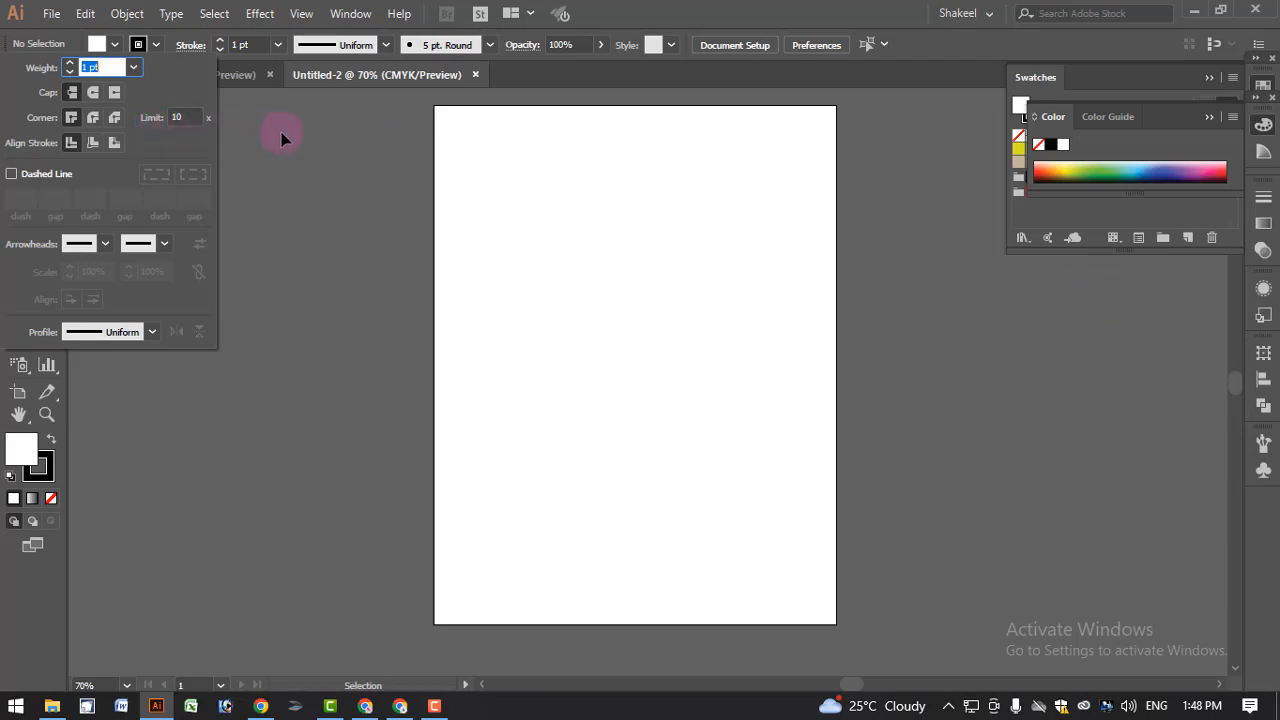
{"action": "left_click", "coordinate": [1264, 203]}
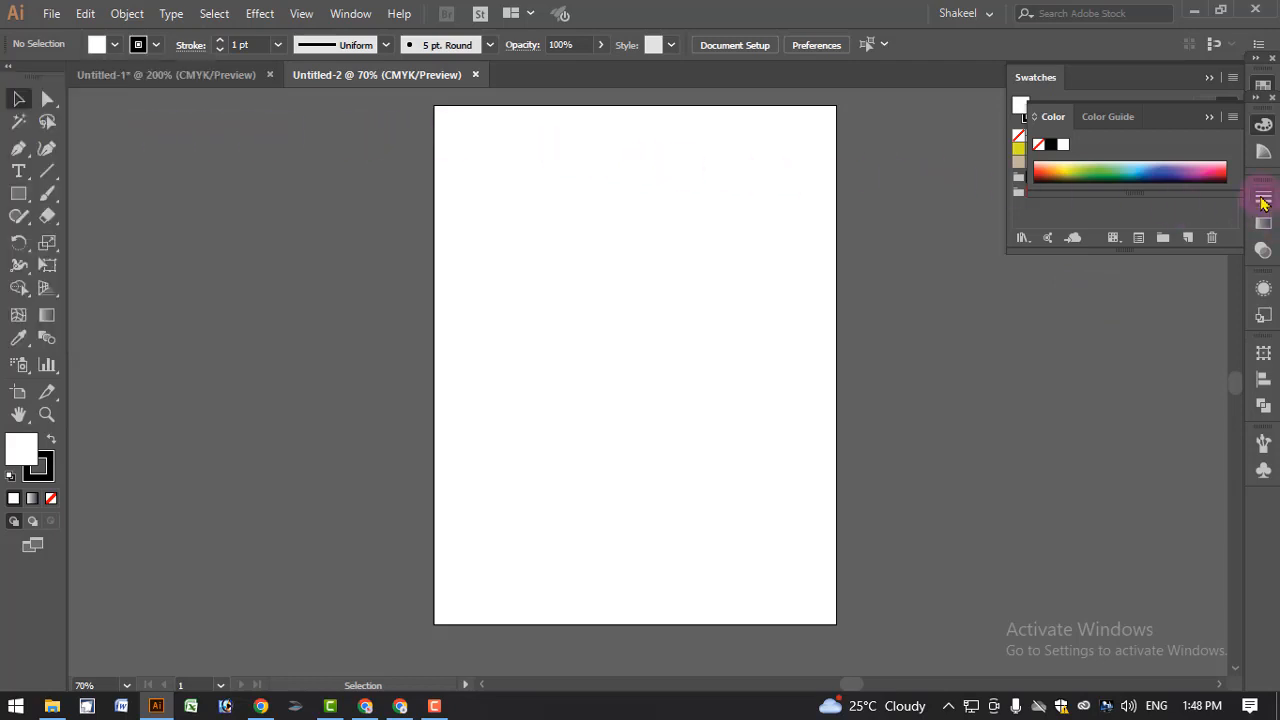
{"action": "left_click", "coordinate": [1264, 203]}
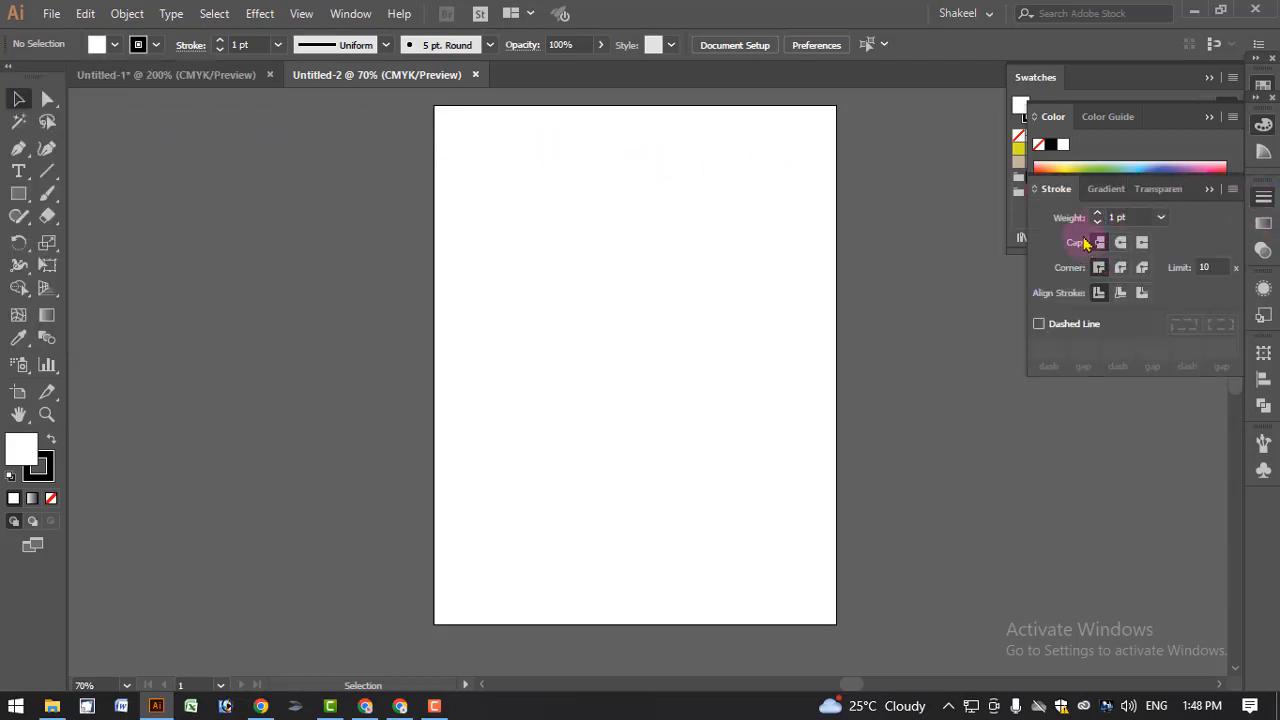
{"action": "left_click", "coordinate": [1048, 192]}
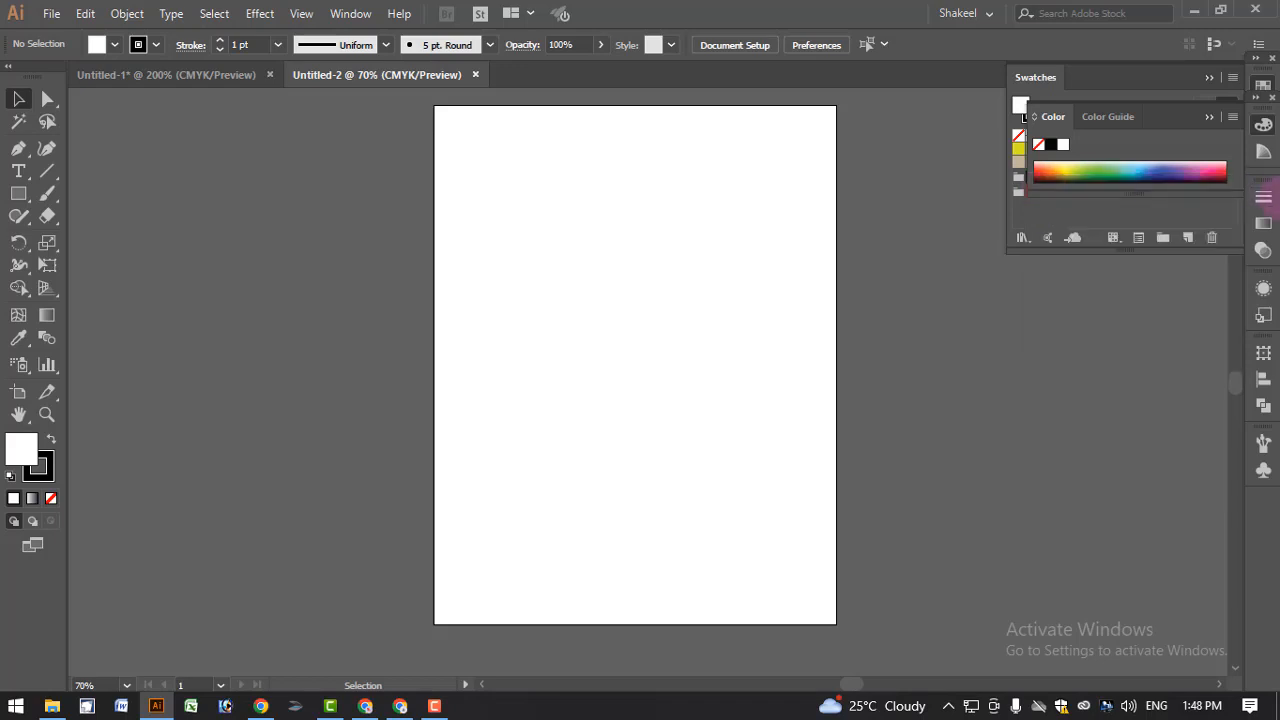
{"action": "left_click", "coordinate": [1265, 202]}
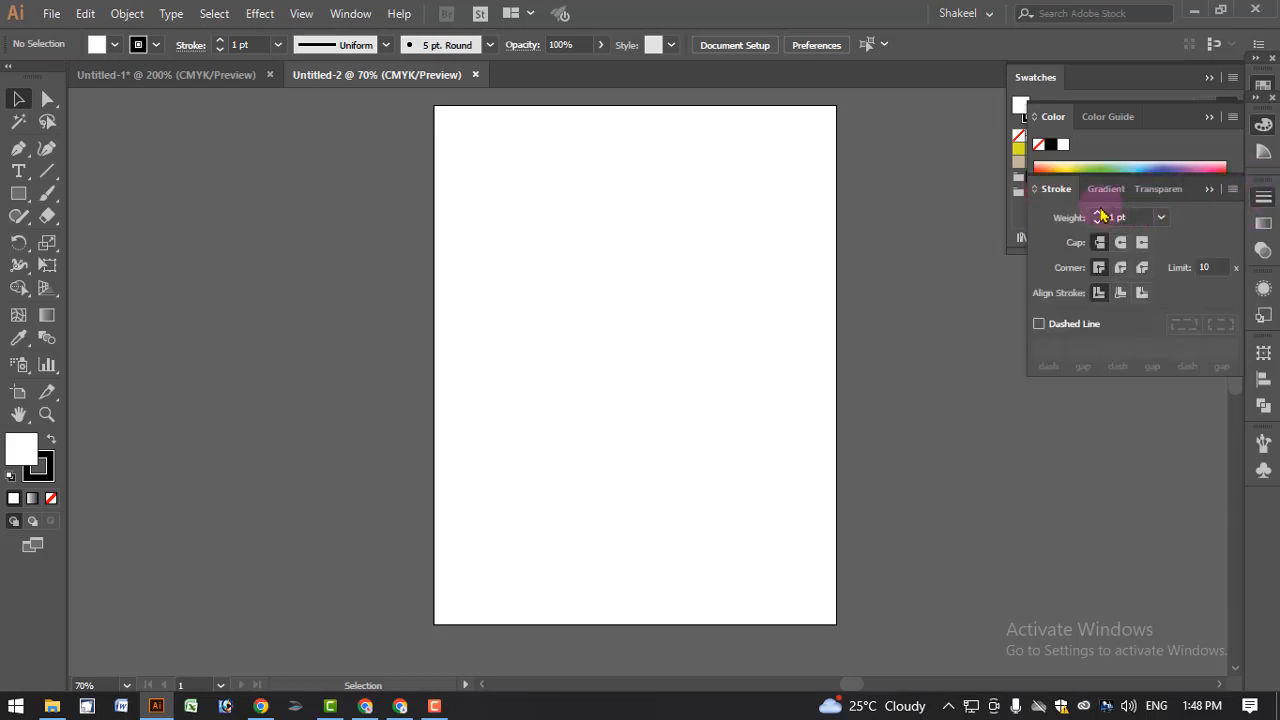
{"action": "left_click", "coordinate": [1046, 190]}
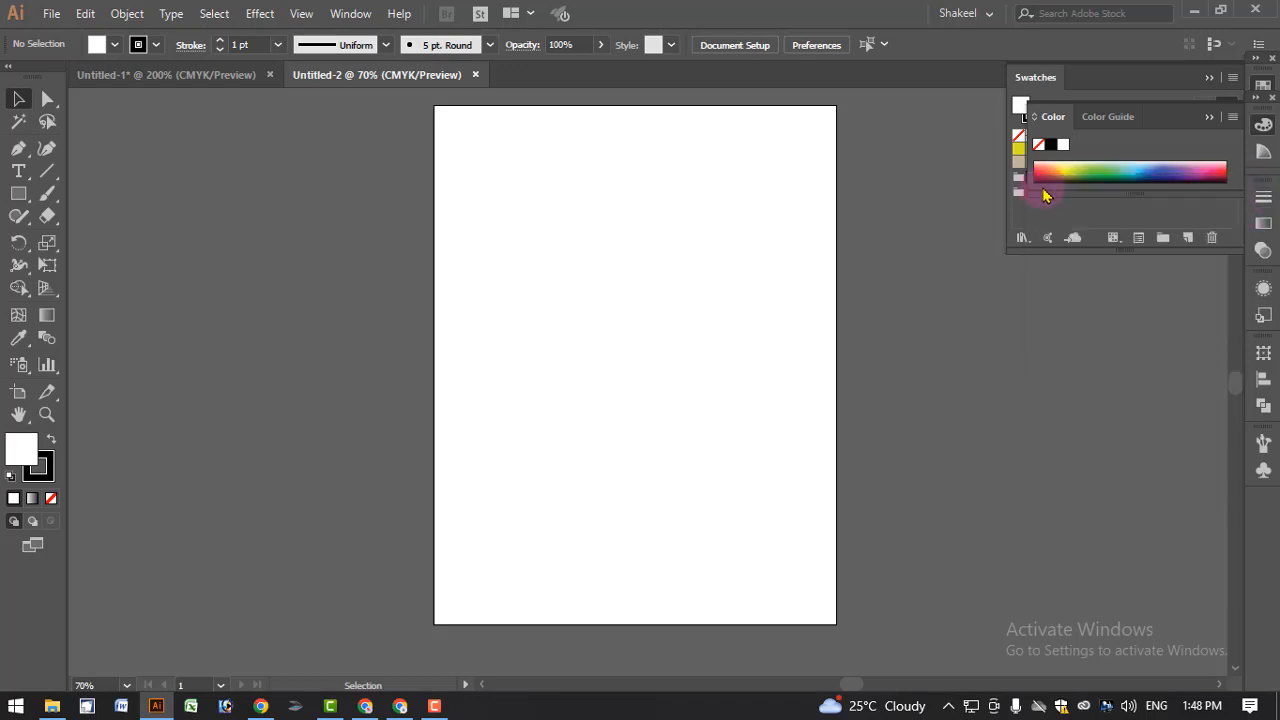
Step: Collapse the Swatches and Color panels, and check how the Stroke panel is shown and hidden
{"action": "left_click", "coordinate": [1210, 78]}
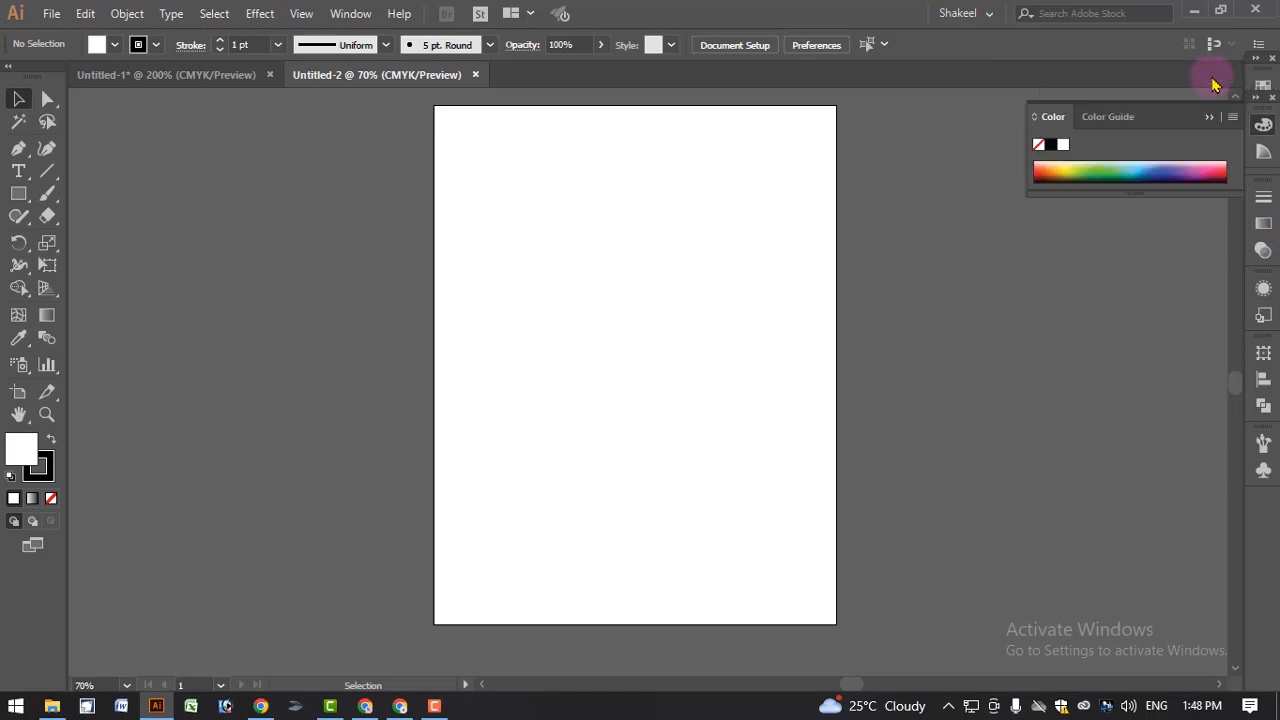
{"action": "left_click", "coordinate": [1210, 116]}
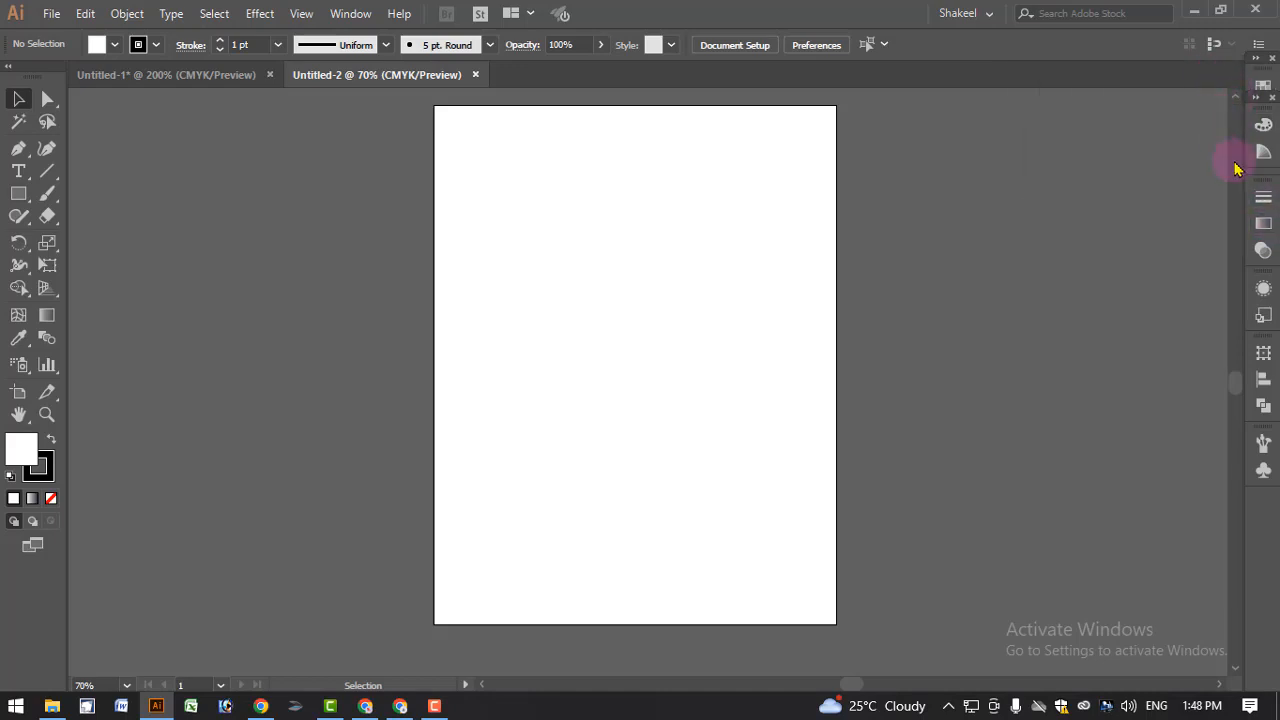
{"action": "left_click", "coordinate": [1264, 199]}
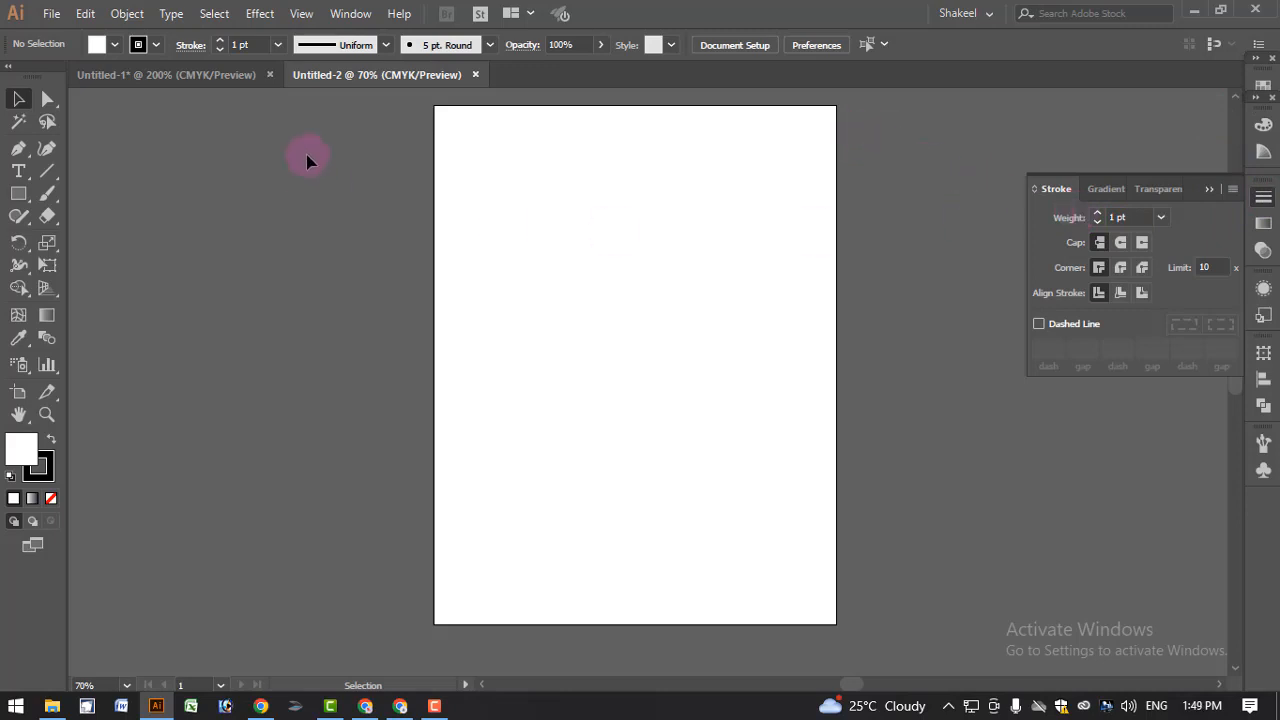
{"action": "left_click", "coordinate": [350, 13]}
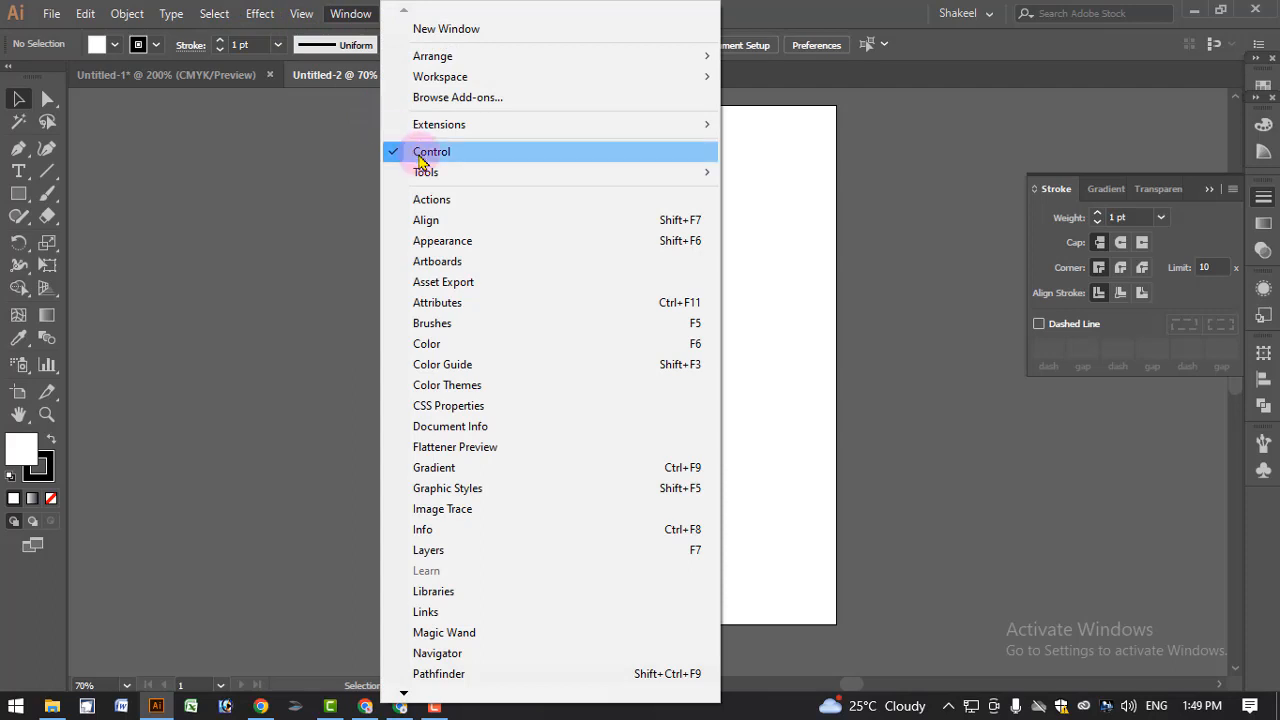
{"action": "mouse_move", "coordinate": [403, 694]}
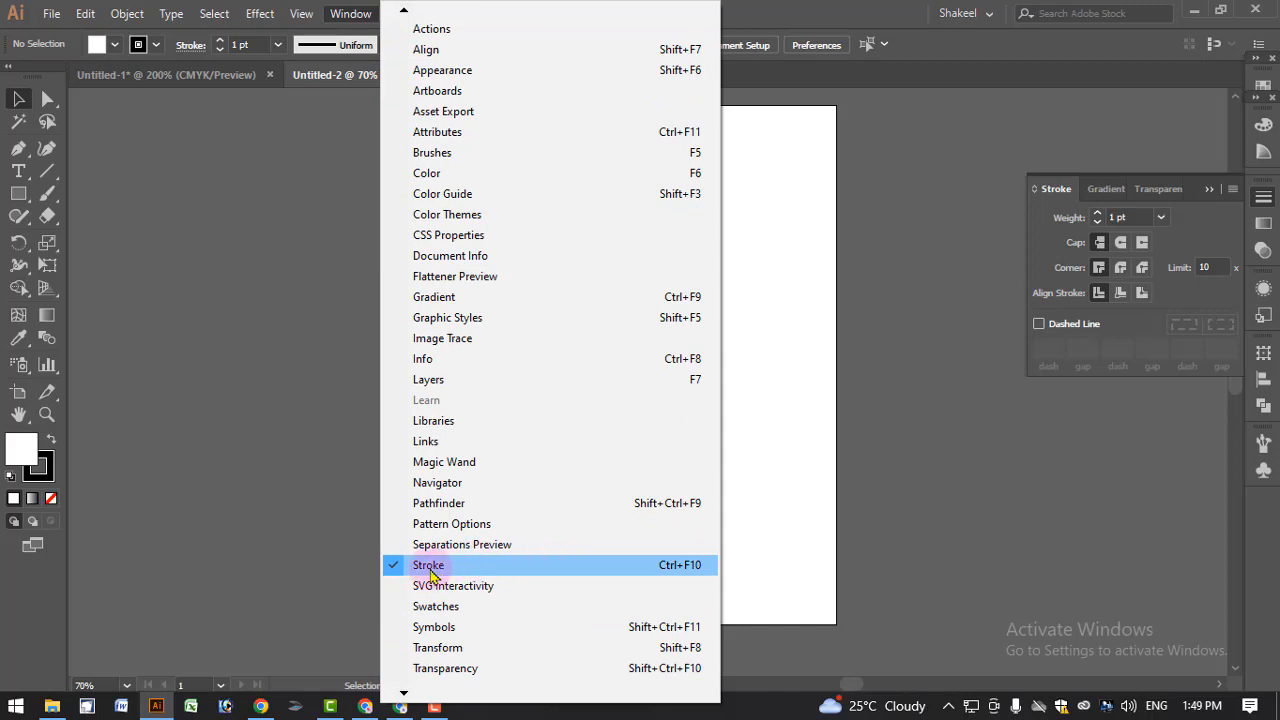
{"action": "left_click", "coordinate": [1208, 192]}
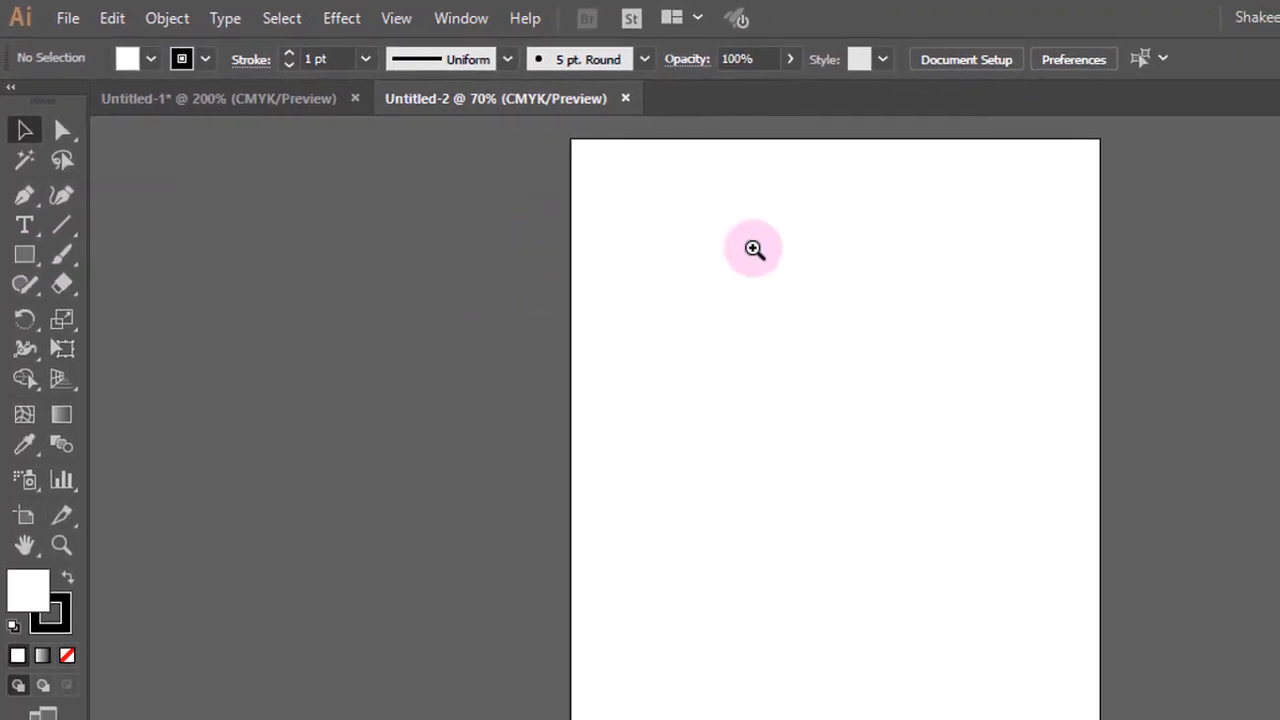
Step: Draw a rectangle with no fill and a 1 pt black stroke near the upper-left corner of the artboard
{"action": "left_click", "coordinate": [766, 270], "text": "ctrl"}
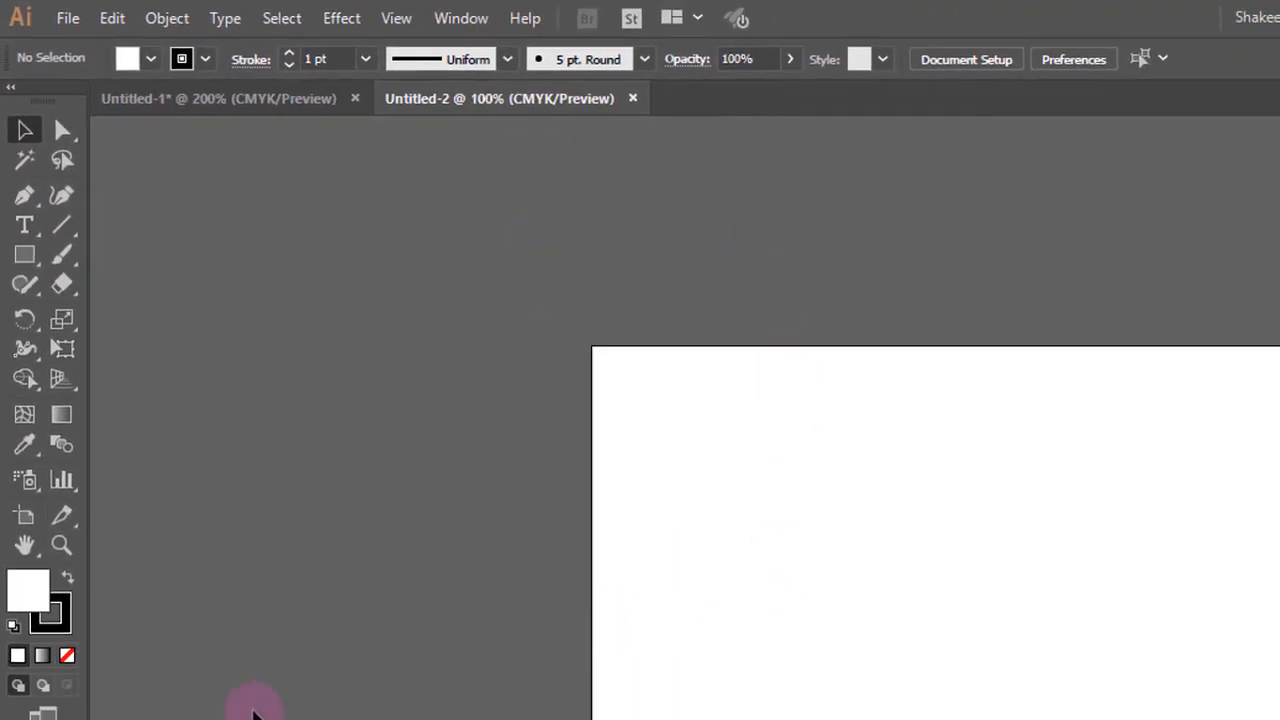
{"action": "left_click", "coordinate": [67, 655]}
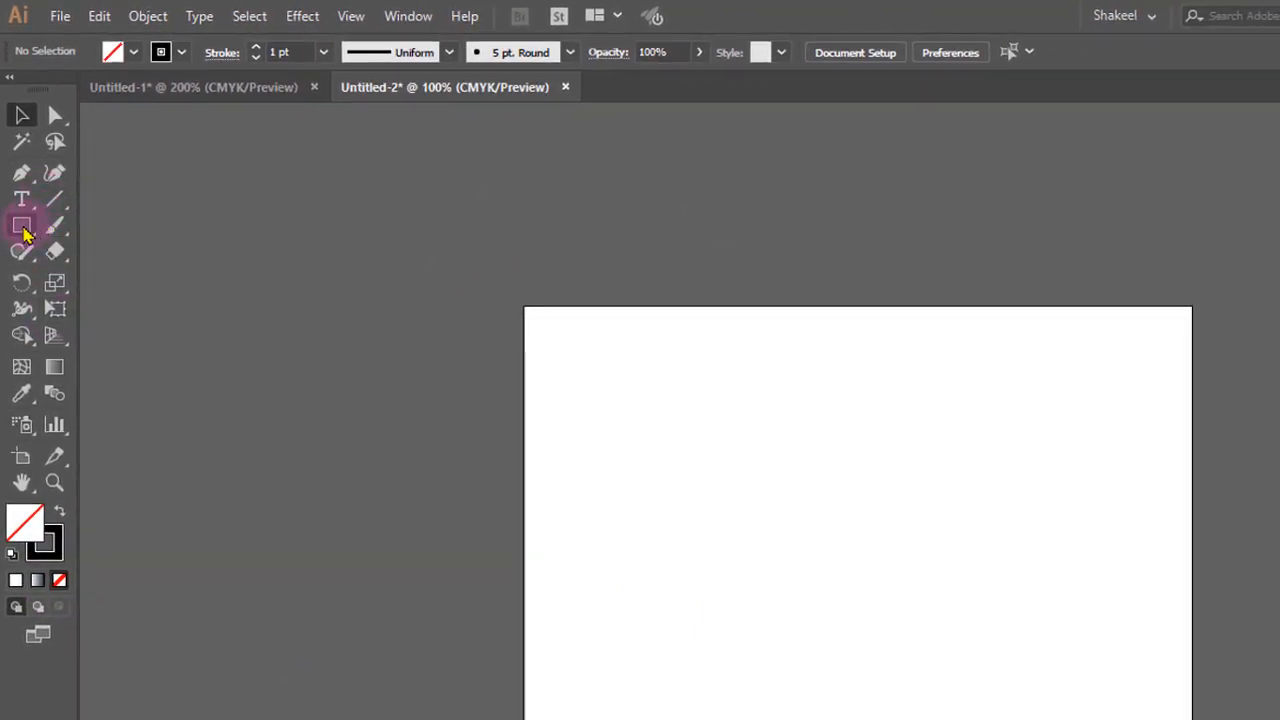
{"action": "left_click", "coordinate": [23, 228]}
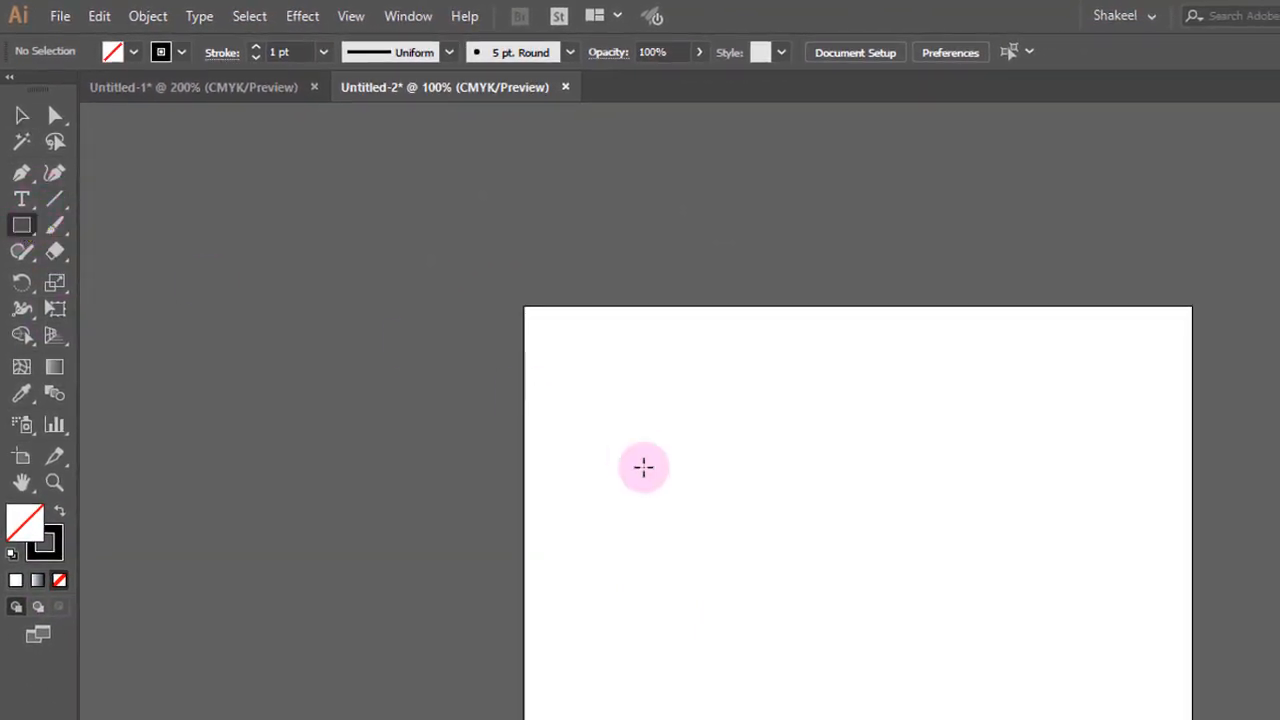
{"action": "left_click_drag", "start_coordinate": [574, 348], "coordinate": [667, 428]}
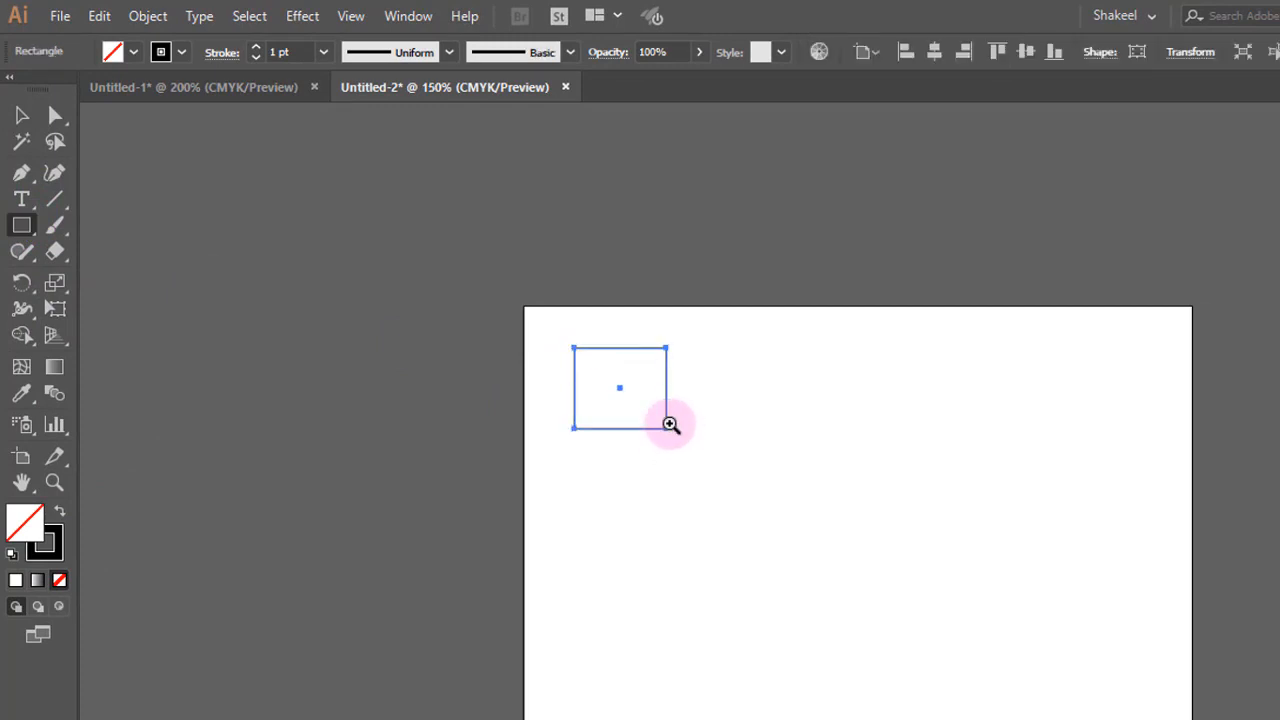
{"action": "left_click", "coordinate": [669, 424]}
{"action": "left_click", "coordinate": [837, 445]}
{"action": "left_click", "coordinate": [794, 490]}
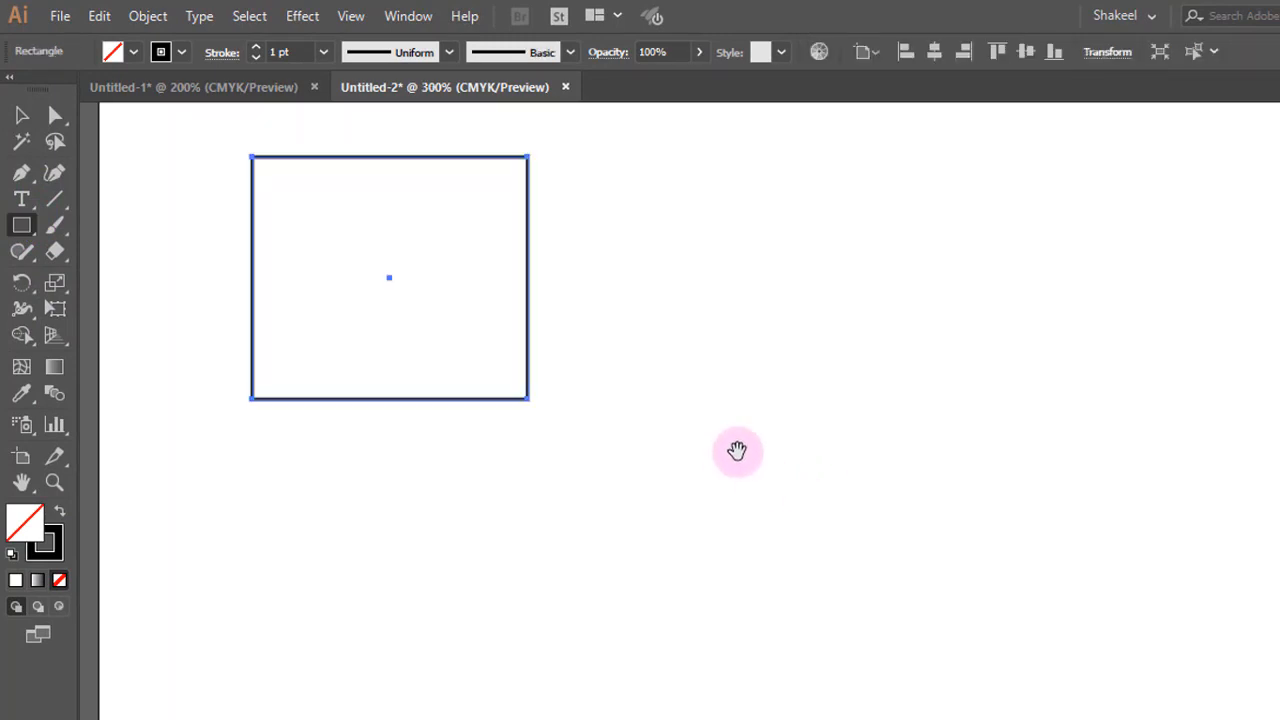
{"action": "left_click_drag", "start_coordinate": [737, 449], "coordinate": [783, 472]}
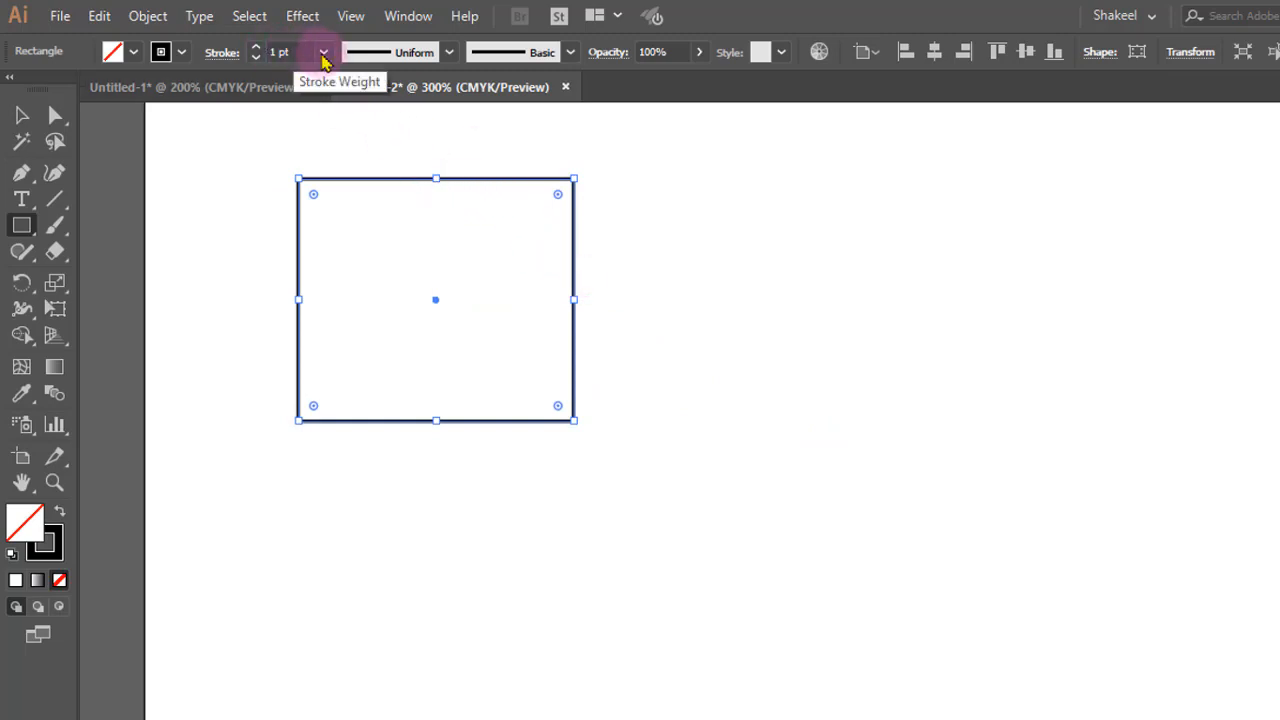
Step: Thicken the rectangle's stroke to 4 pt and finally to 8 pt
{"action": "left_click", "coordinate": [323, 52]}
{"action": "left_click", "coordinate": [349, 224]}
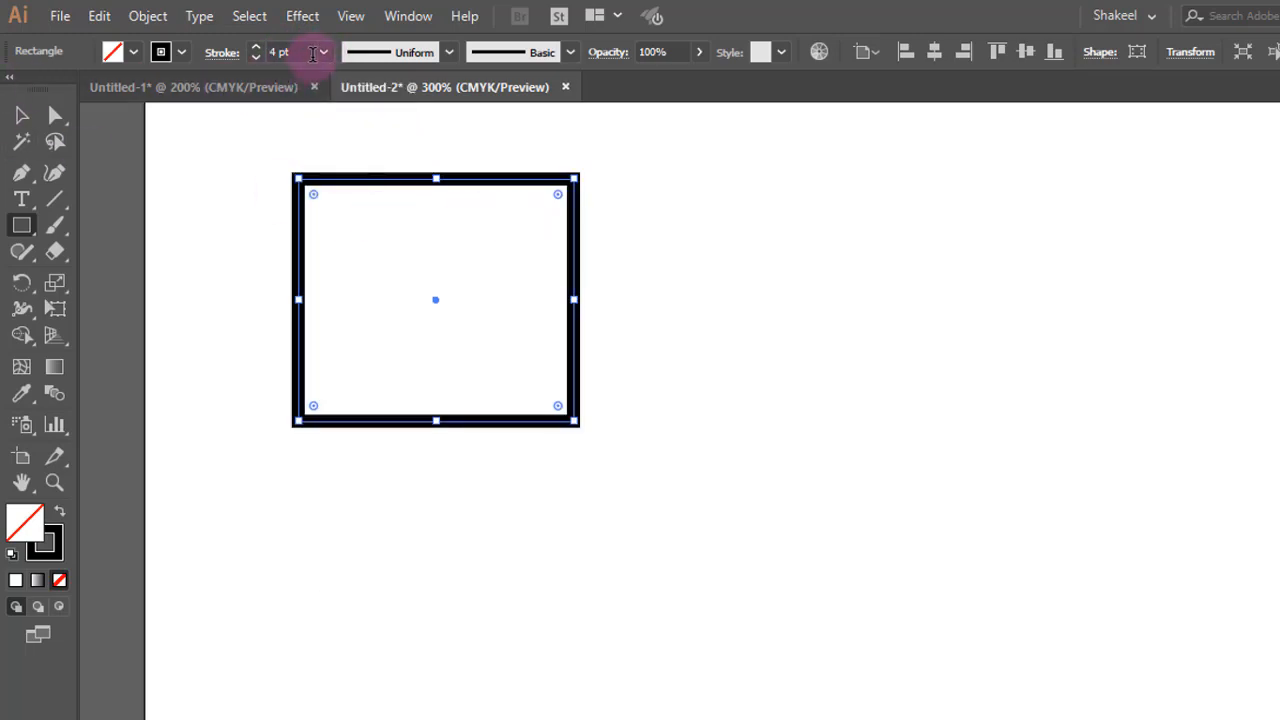
{"action": "left_click", "coordinate": [323, 55]}
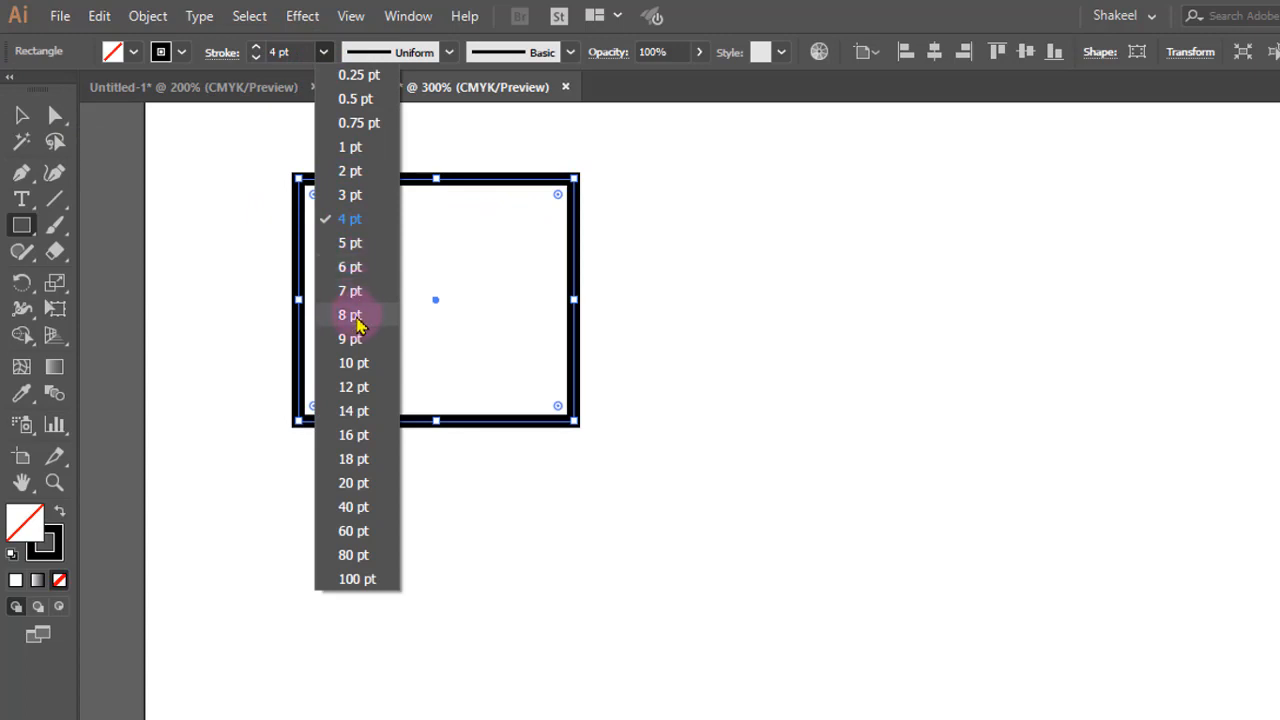
{"action": "left_click", "coordinate": [353, 318]}
Step: Duplicate the rectangle horizontally so that the copy sits just to the right of the original
{"action": "left_click", "coordinate": [21, 115]}
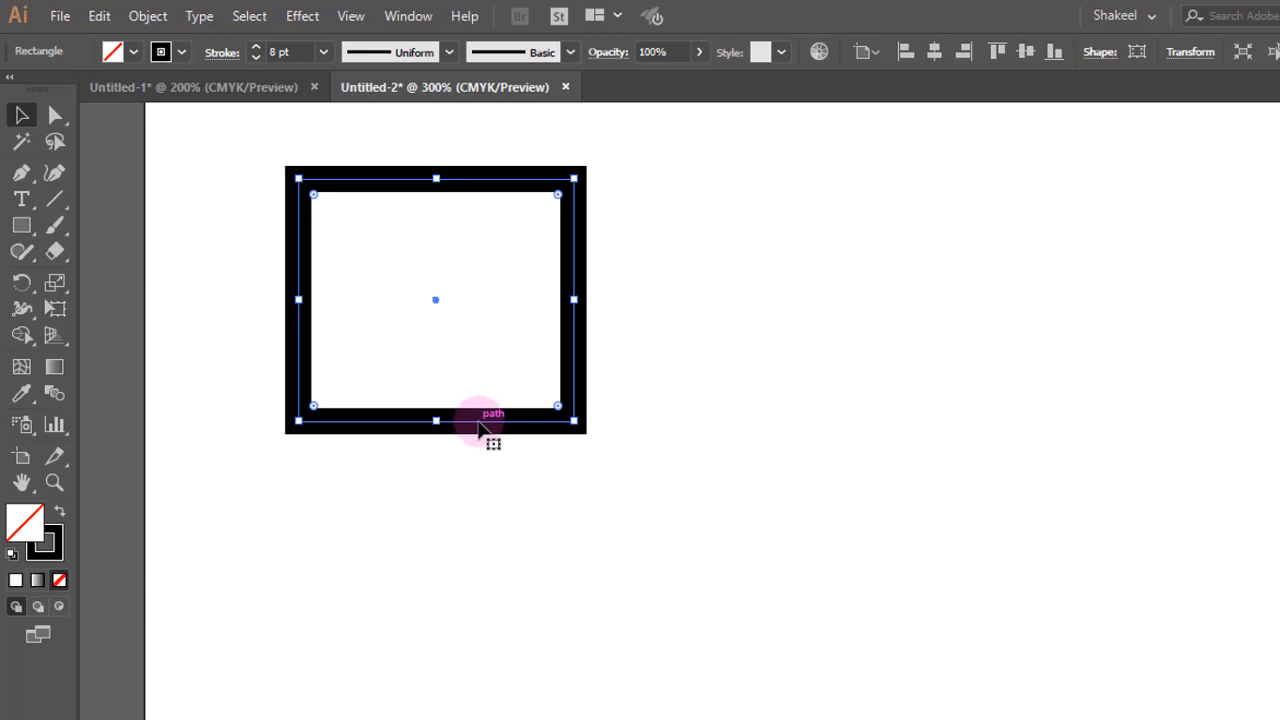
{"action": "left_click_drag", "start_coordinate": [480, 428], "coordinate": [825, 421]}
{"action": "key", "text": "alt+shift"}
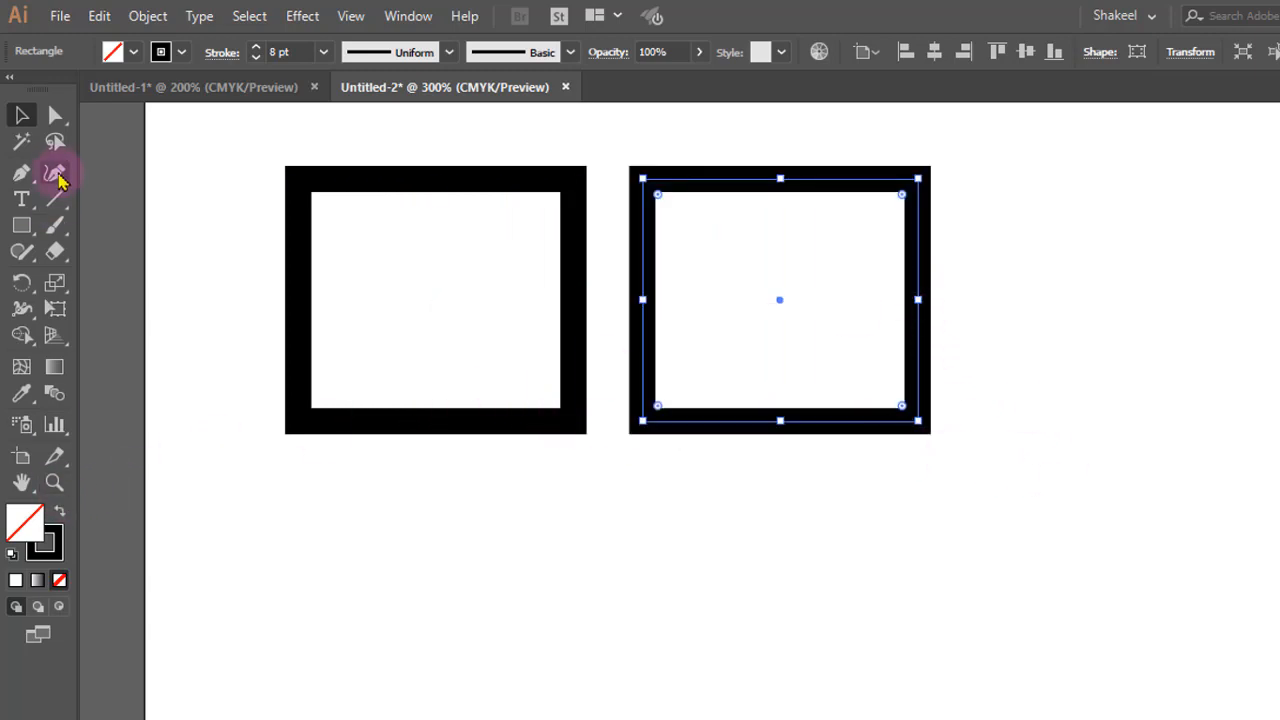
Step: Fill the right-hand rectangle with a light gray swatch, and undo the accidental move of it
{"action": "left_click", "coordinate": [125, 58]}
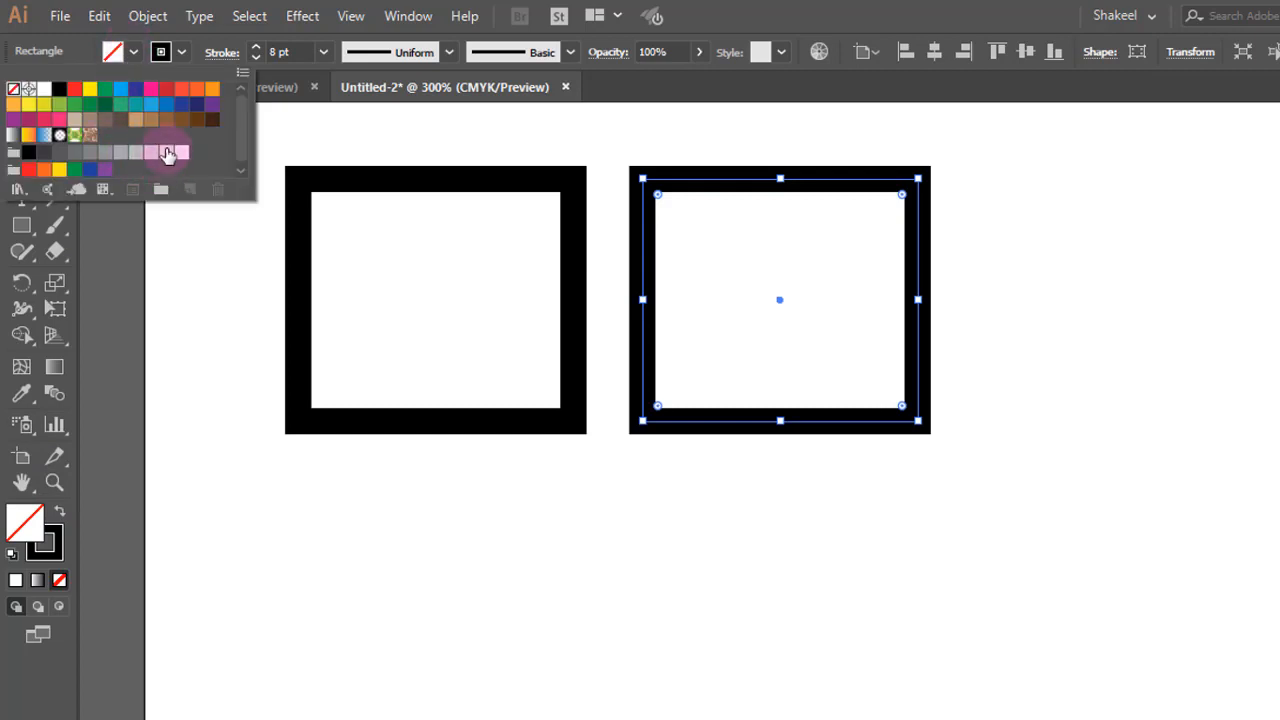
{"action": "left_click", "coordinate": [167, 153]}
{"action": "left_click", "coordinate": [828, 297]}
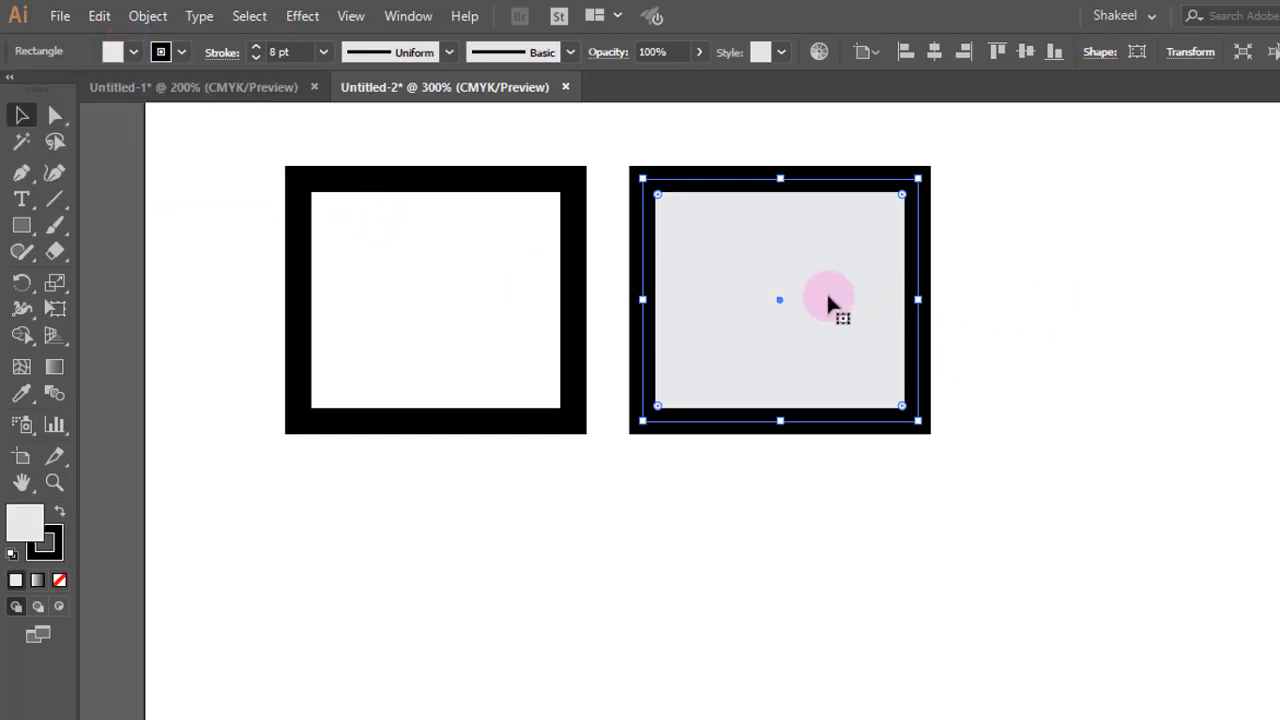
{"action": "left_click_drag", "start_coordinate": [800, 300], "coordinate": [817, 280]}
{"action": "key", "text": "ctrl+z"}
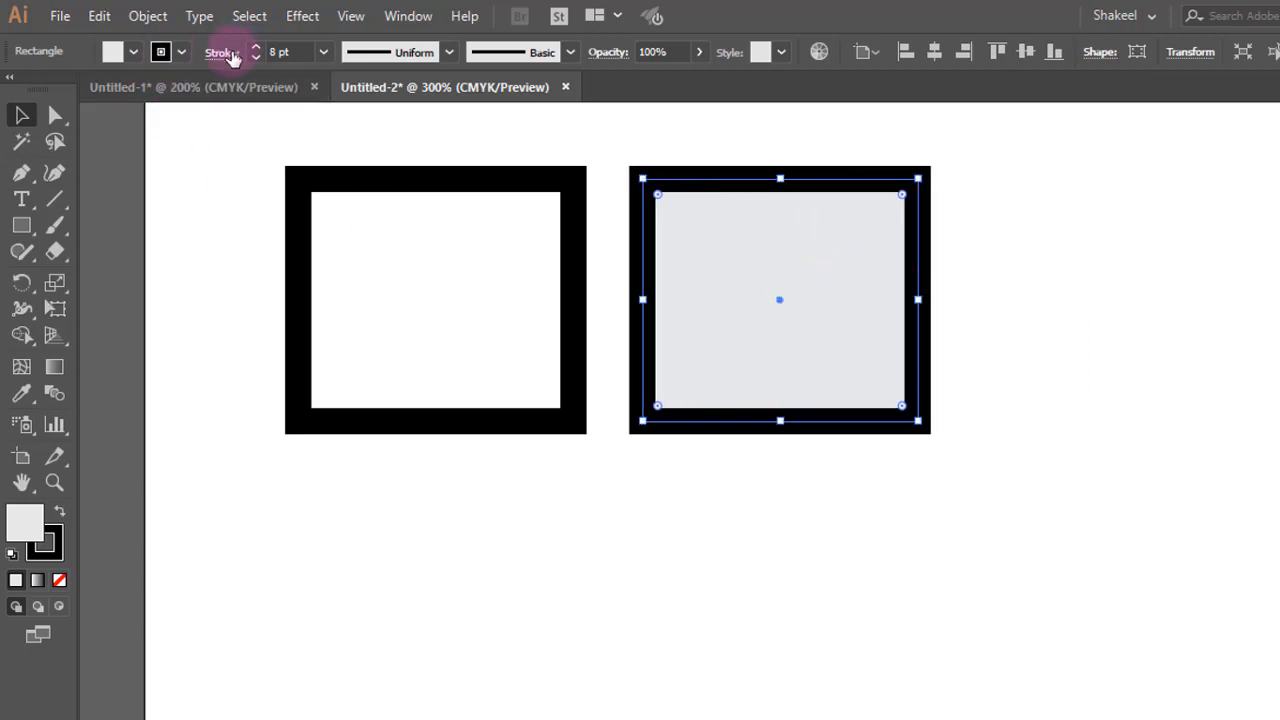
Step: Review the cap, corner and align stroke options of the gray-filled rectangle
{"action": "left_click", "coordinate": [224, 53]}
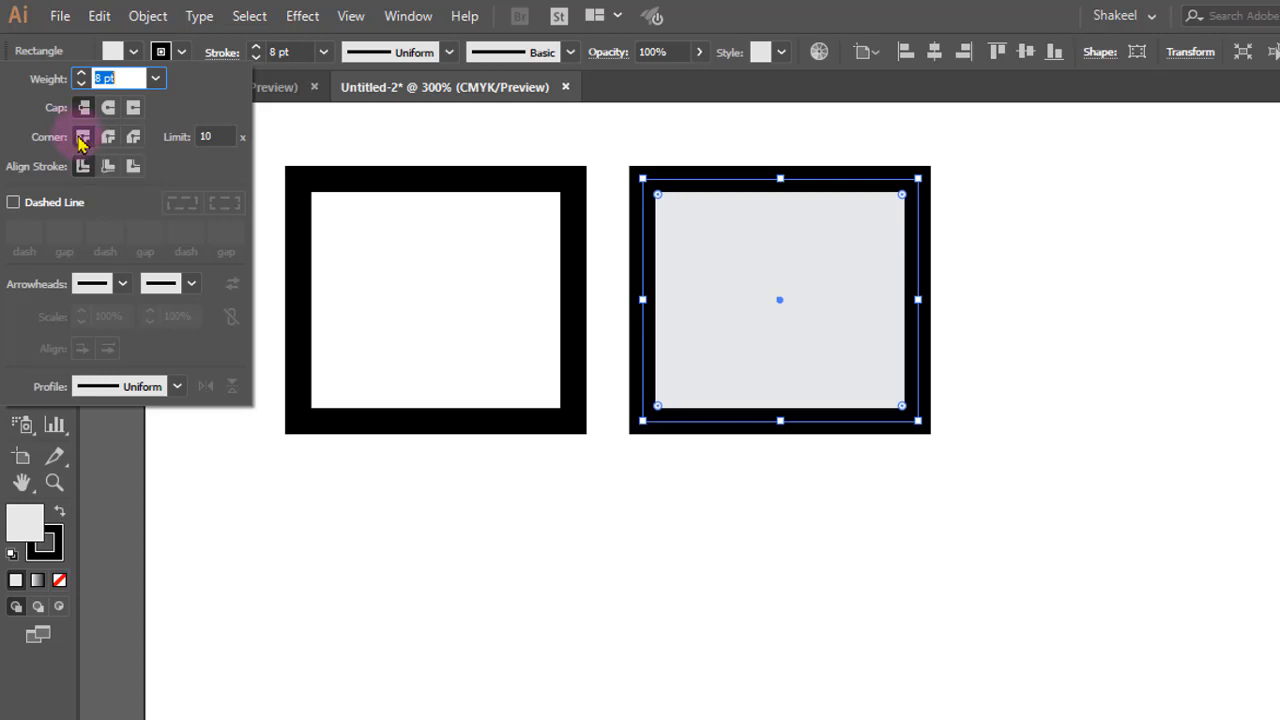
{"action": "left_click", "coordinate": [925, 214]}
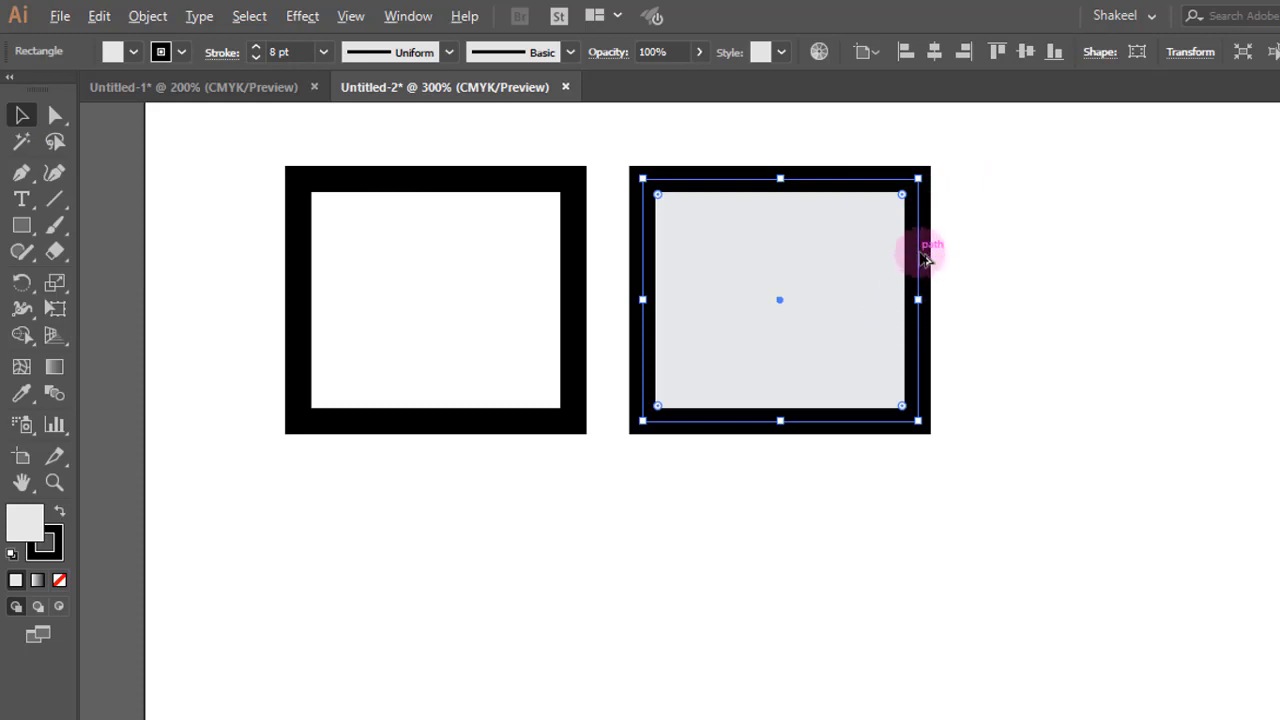
Step: Duplicate the gray-filled rectangle horizontally so that the copy sits just to its right
{"action": "left_click_drag", "start_coordinate": [940, 250], "coordinate": [1098, 238]}
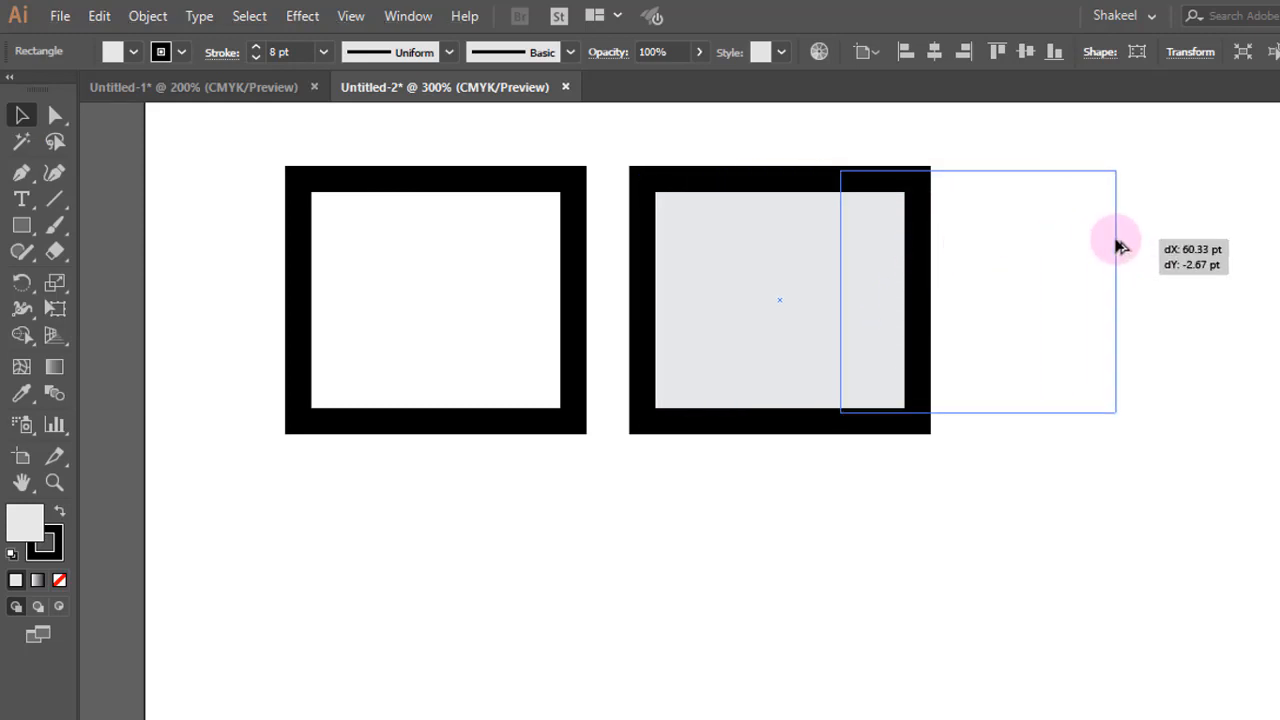
{"action": "left_click_drag", "start_coordinate": [1120, 245], "coordinate": [1249, 250]}
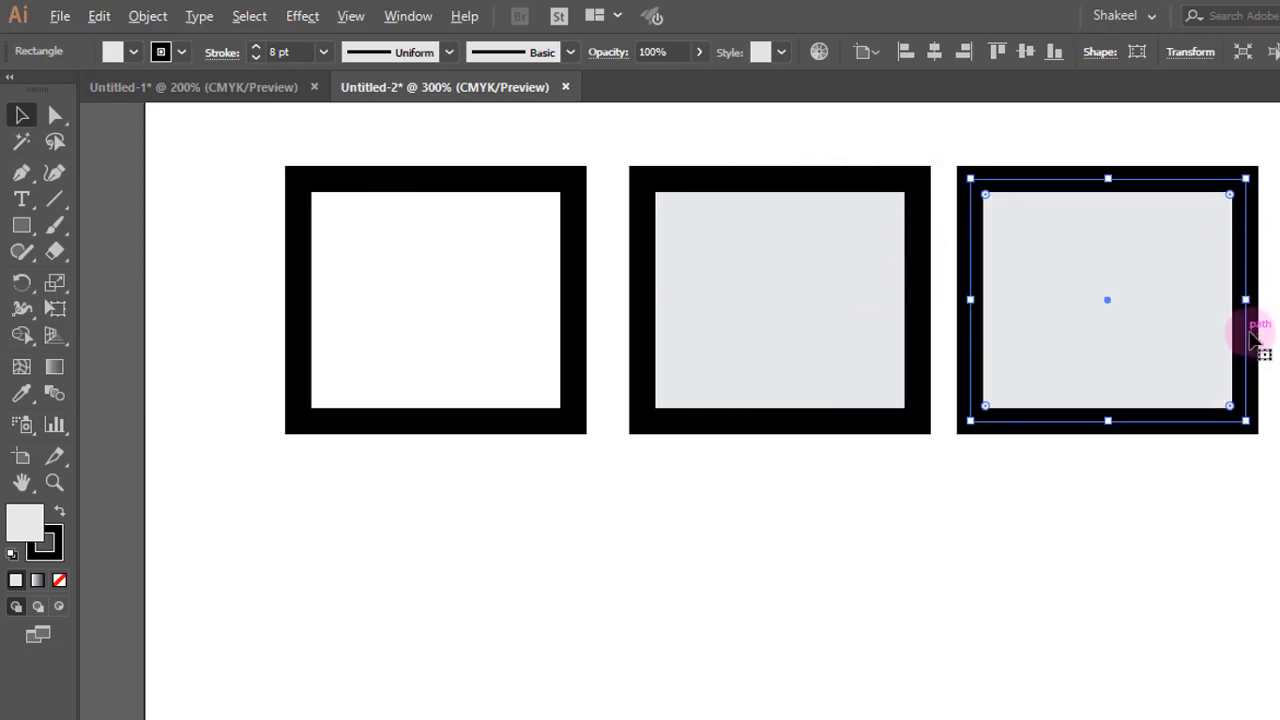
{"action": "left_click_drag", "start_coordinate": [1246, 331], "coordinate": [1279, 320]}
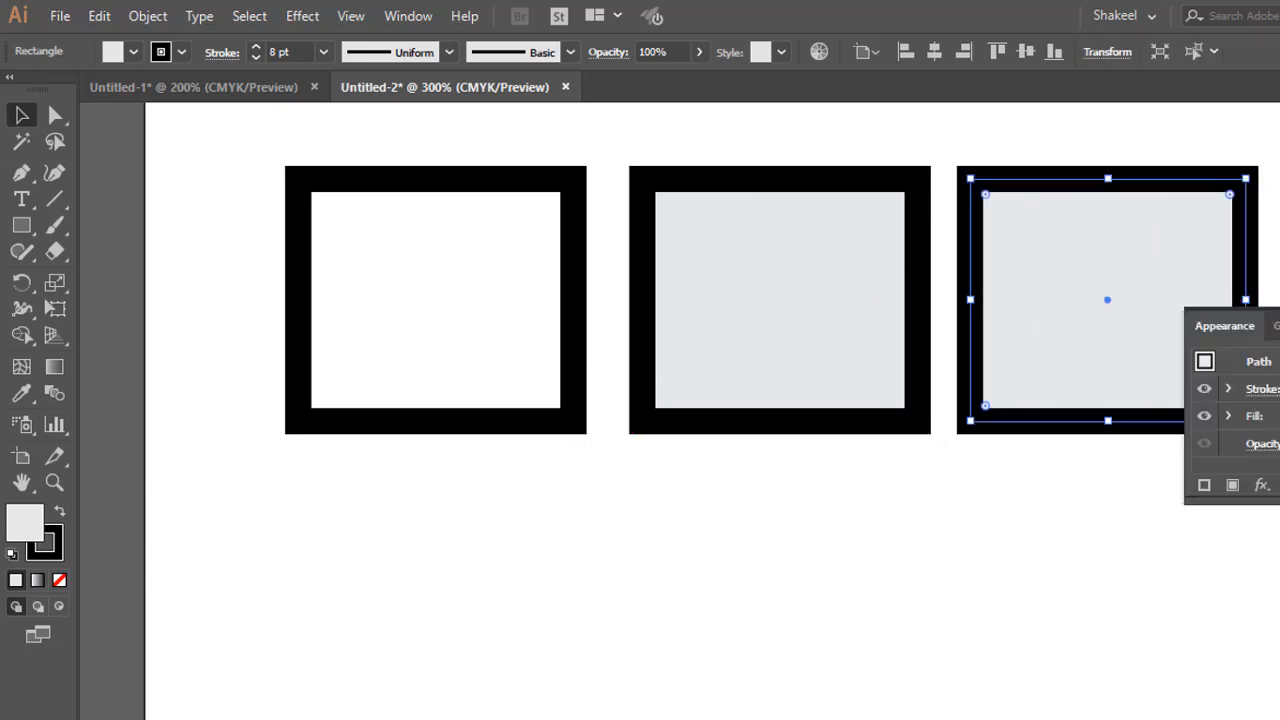
Step: Duplicate the newest gray rectangle horizontally once more, making a row of three gray-filled rectangles
{"action": "key", "text": "space"}
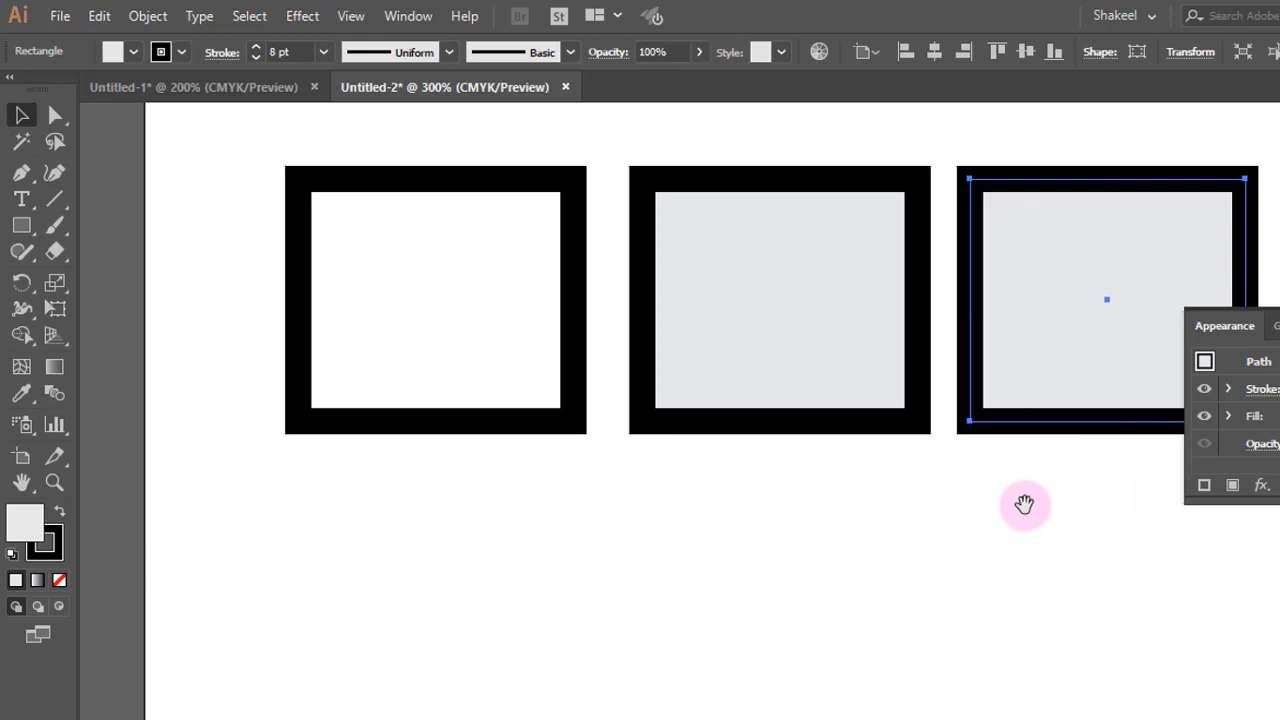
{"action": "scroll", "coordinate": [1023, 497], "scroll_direction": "down", "scroll_amount": 2}
{"action": "left_click_drag", "start_coordinate": [1066, 543], "coordinate": [825, 504]}
{"action": "left_click", "coordinate": [868, 343]}
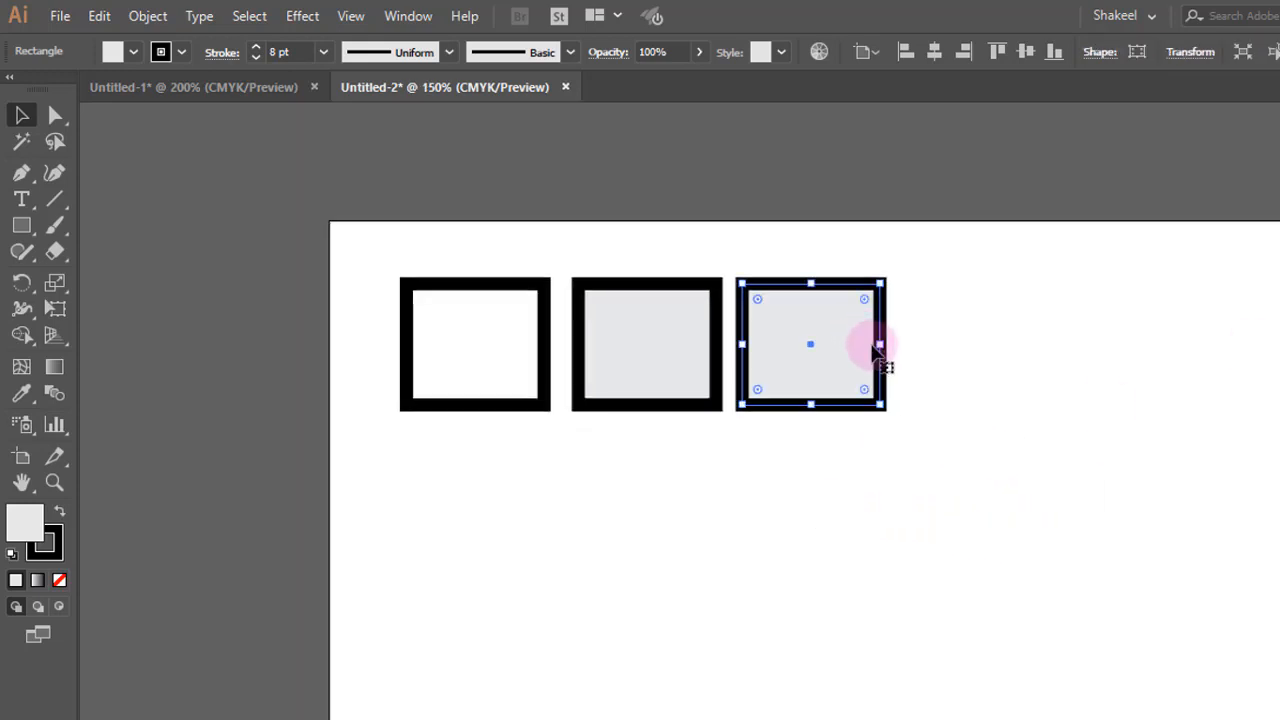
{"action": "left_click", "coordinate": [924, 329]}
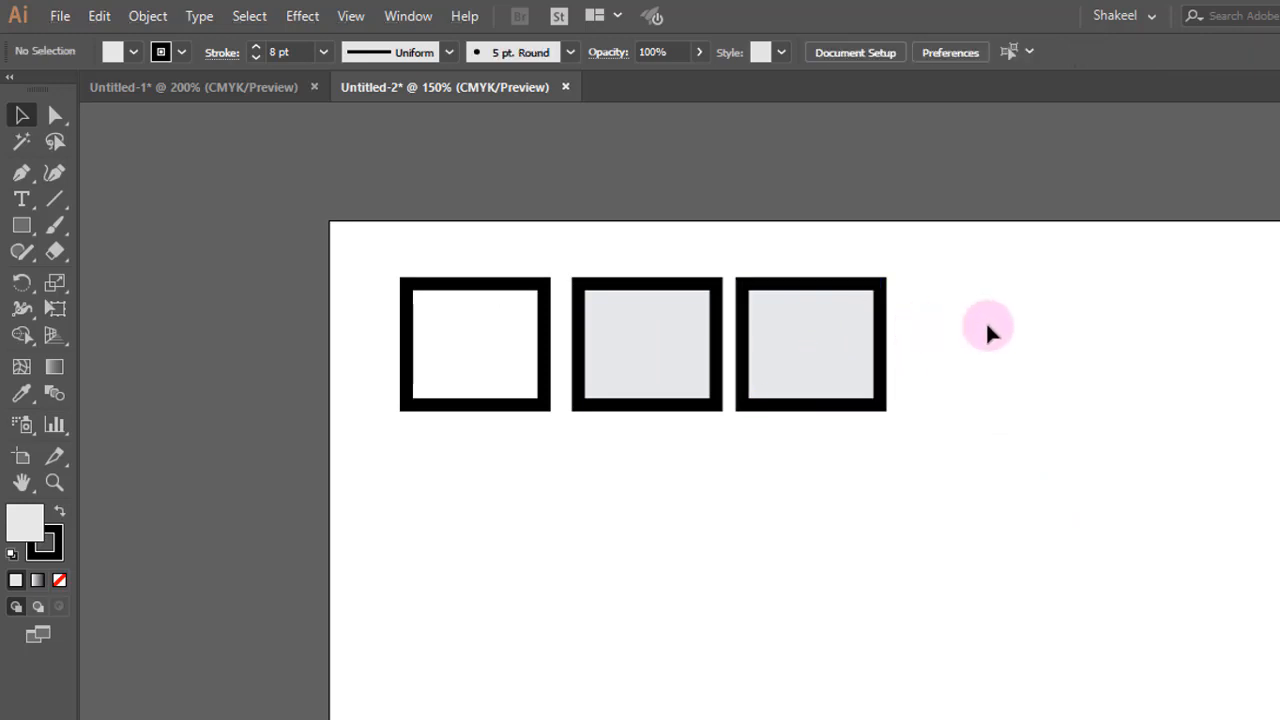
{"action": "left_click", "coordinate": [882, 330]}
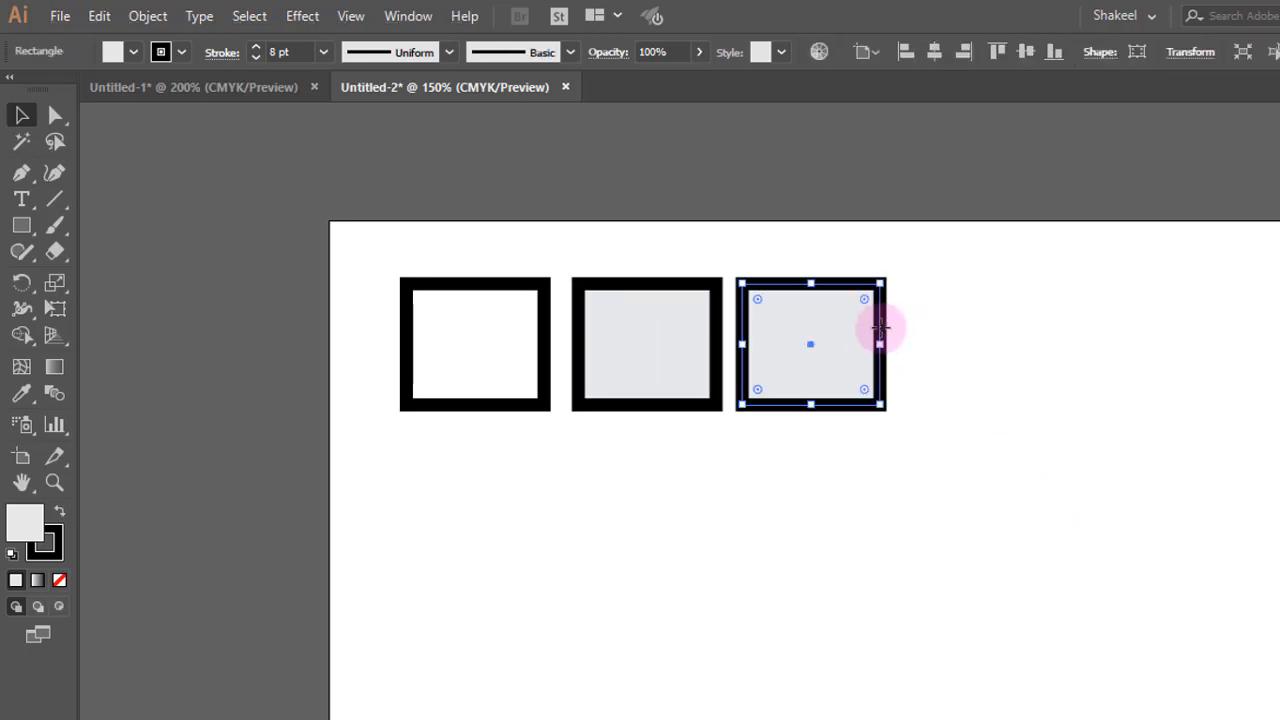
{"action": "left_click_drag", "start_coordinate": [881, 333], "coordinate": [1046, 338]}
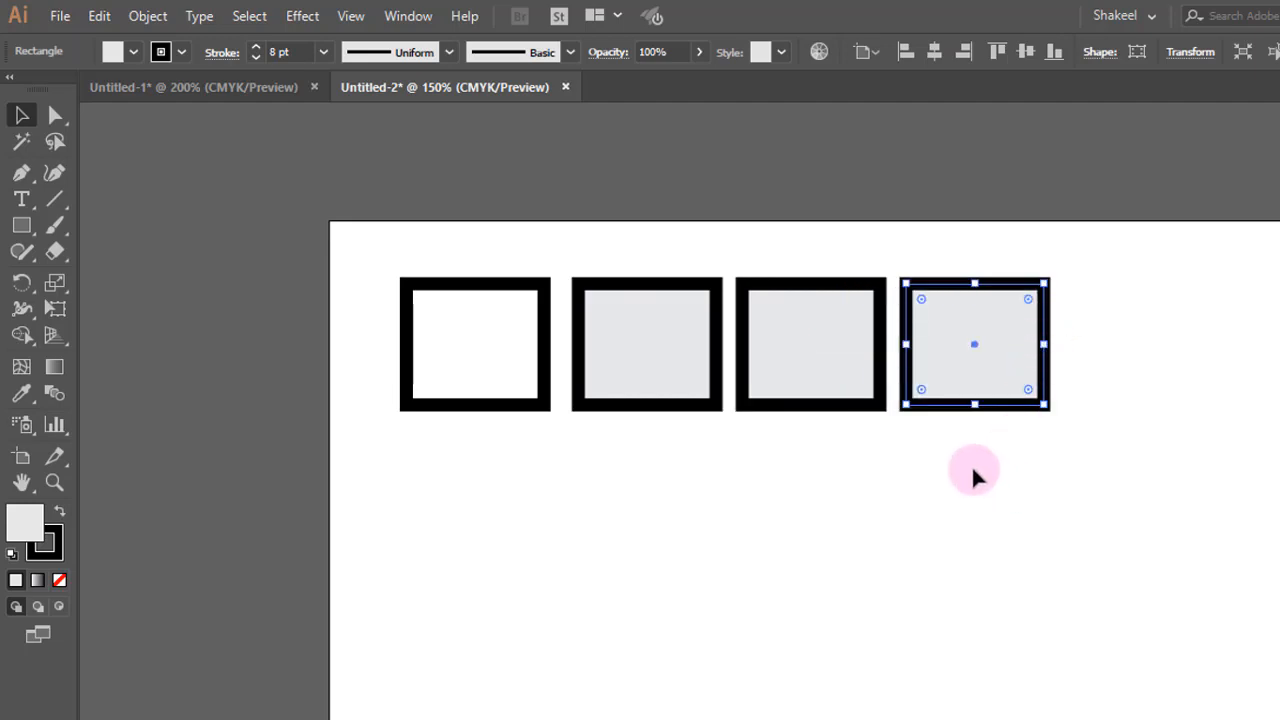
Step: Check the stroke corner options of the first gray rectangle in the row and try Round Join on it
{"action": "left_click", "coordinate": [968, 459], "text": "ctrl"}
{"action": "left_click", "coordinate": [727, 479], "text": "ctrl"}
{"action": "left_click_drag", "start_coordinate": [945, 520], "coordinate": [1142, 680]}
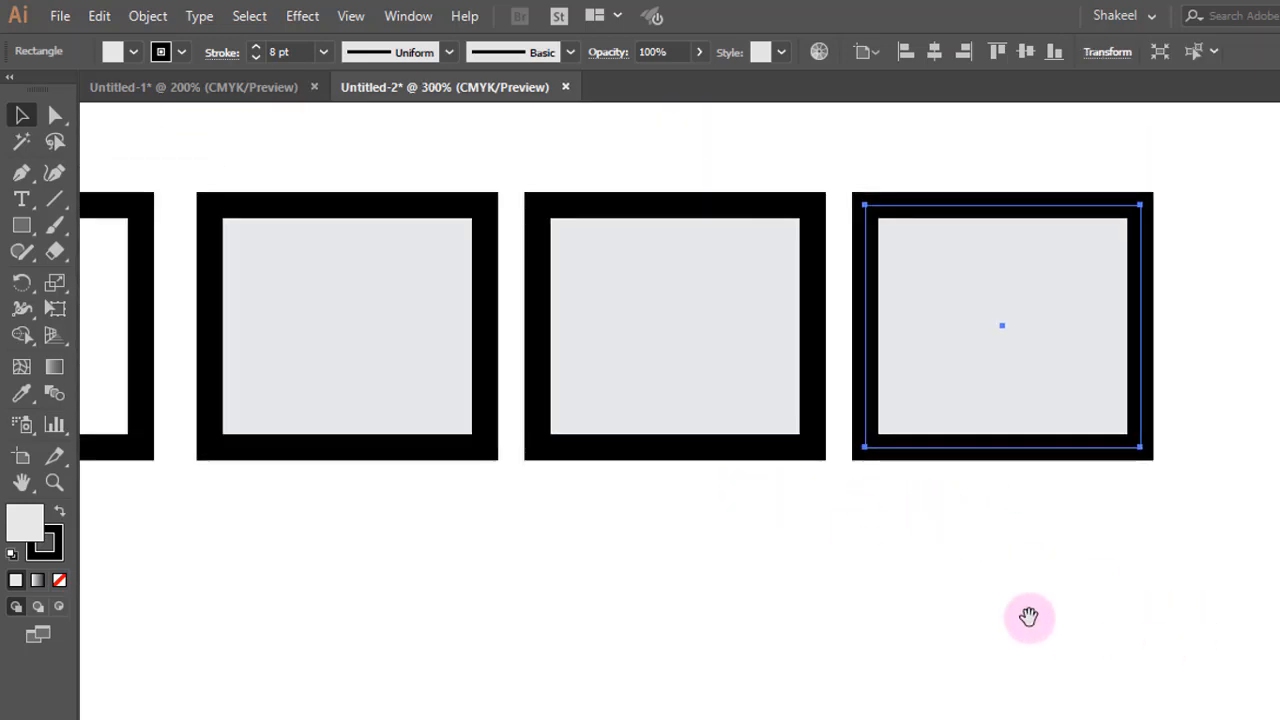
{"action": "left_click", "coordinate": [220, 212]}
{"action": "left_click", "coordinate": [222, 52]}
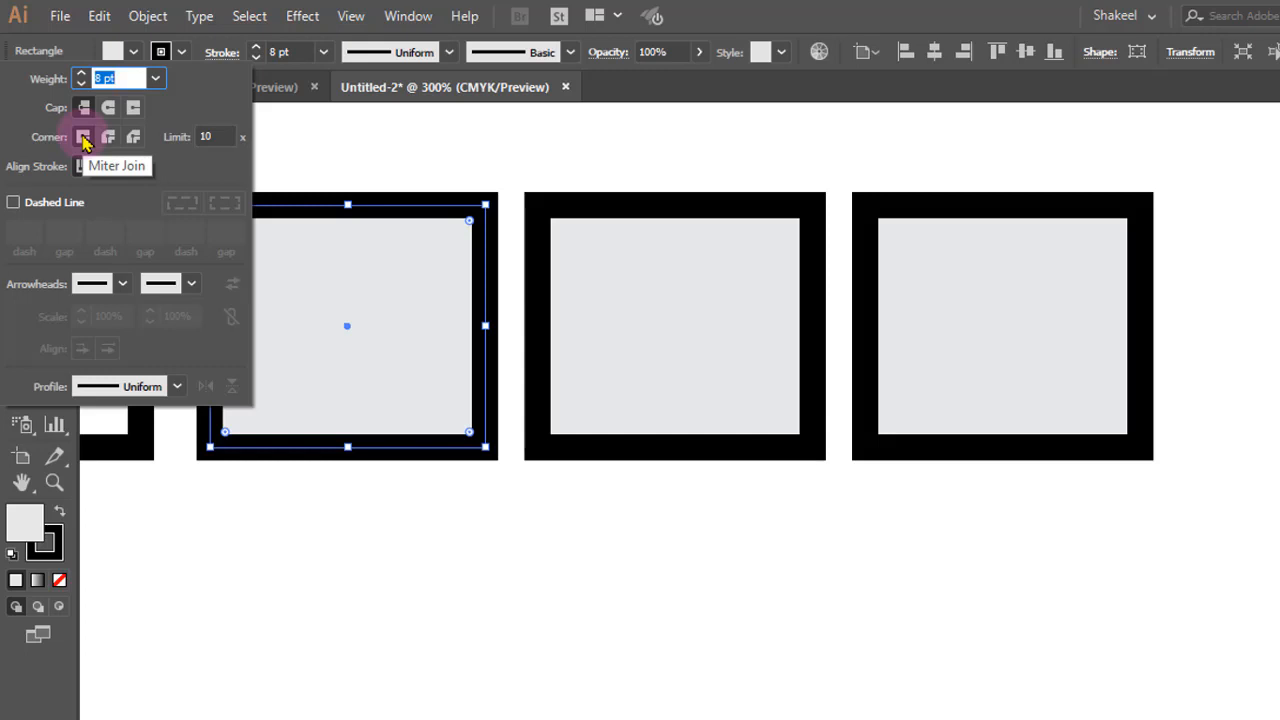
{"action": "left_click", "coordinate": [651, 217]}
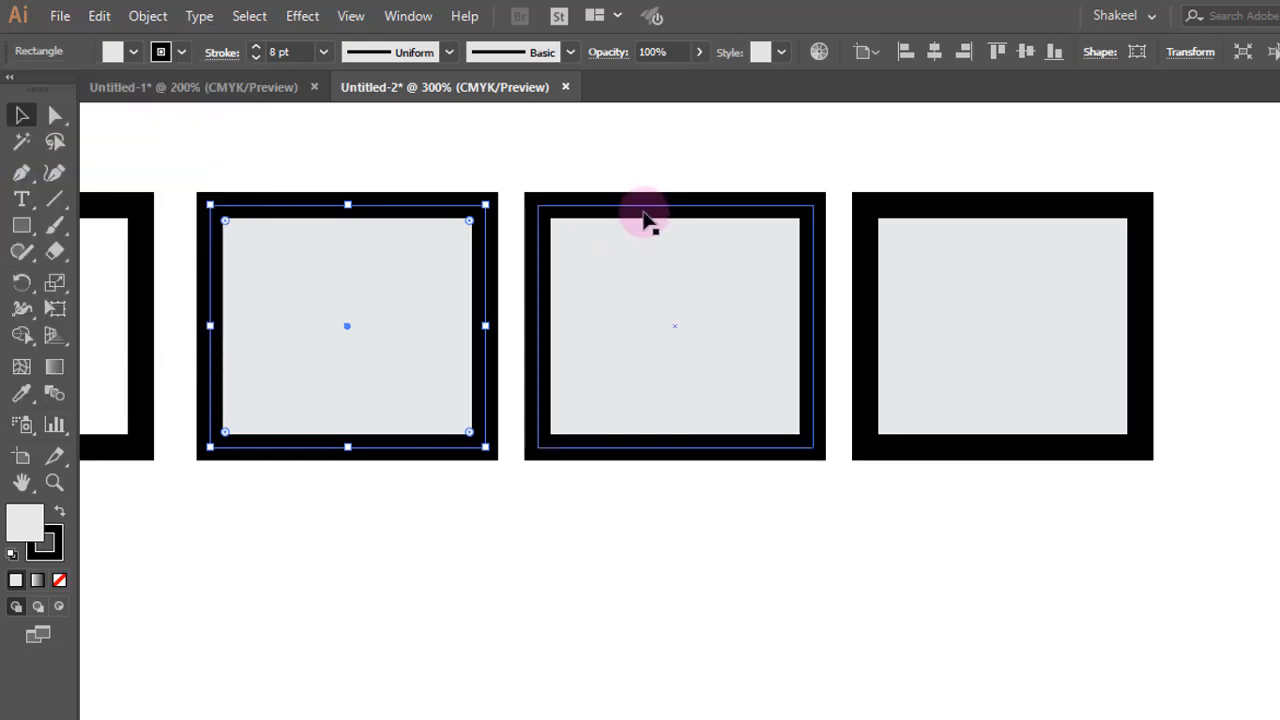
{"action": "left_click", "coordinate": [221, 52]}
{"action": "left_click", "coordinate": [109, 141]}
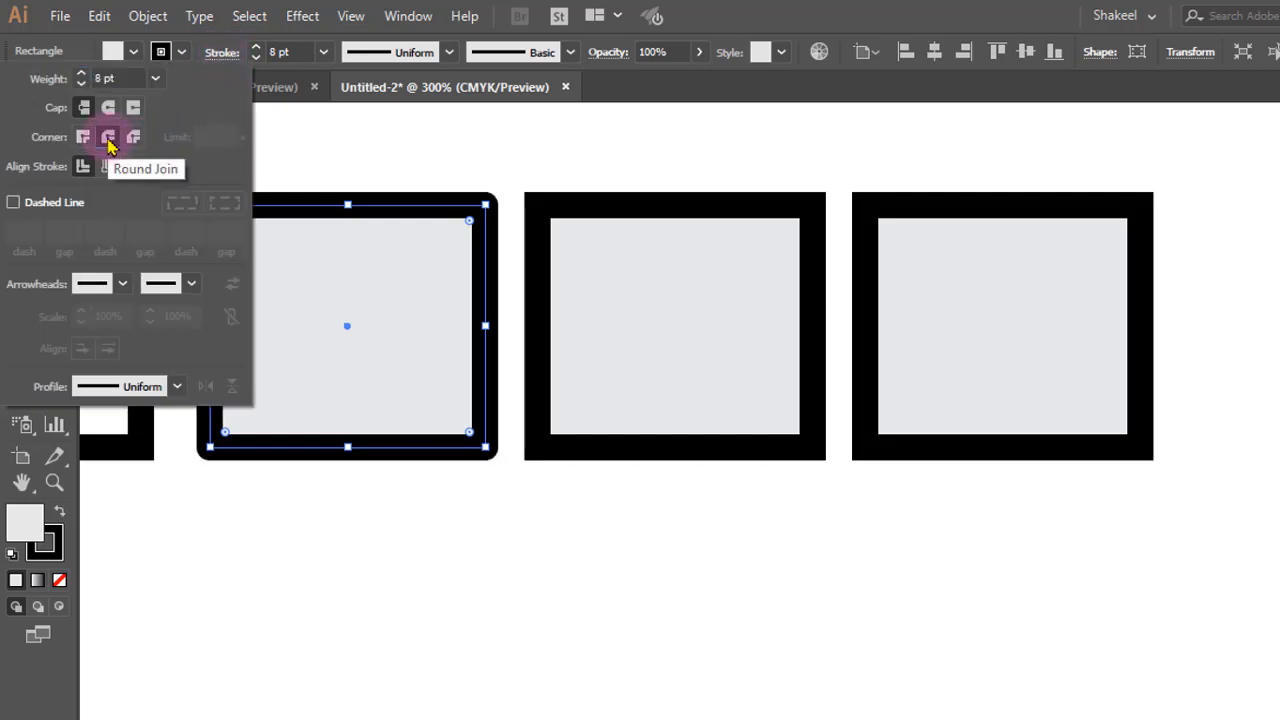
{"action": "left_click", "coordinate": [570, 278]}
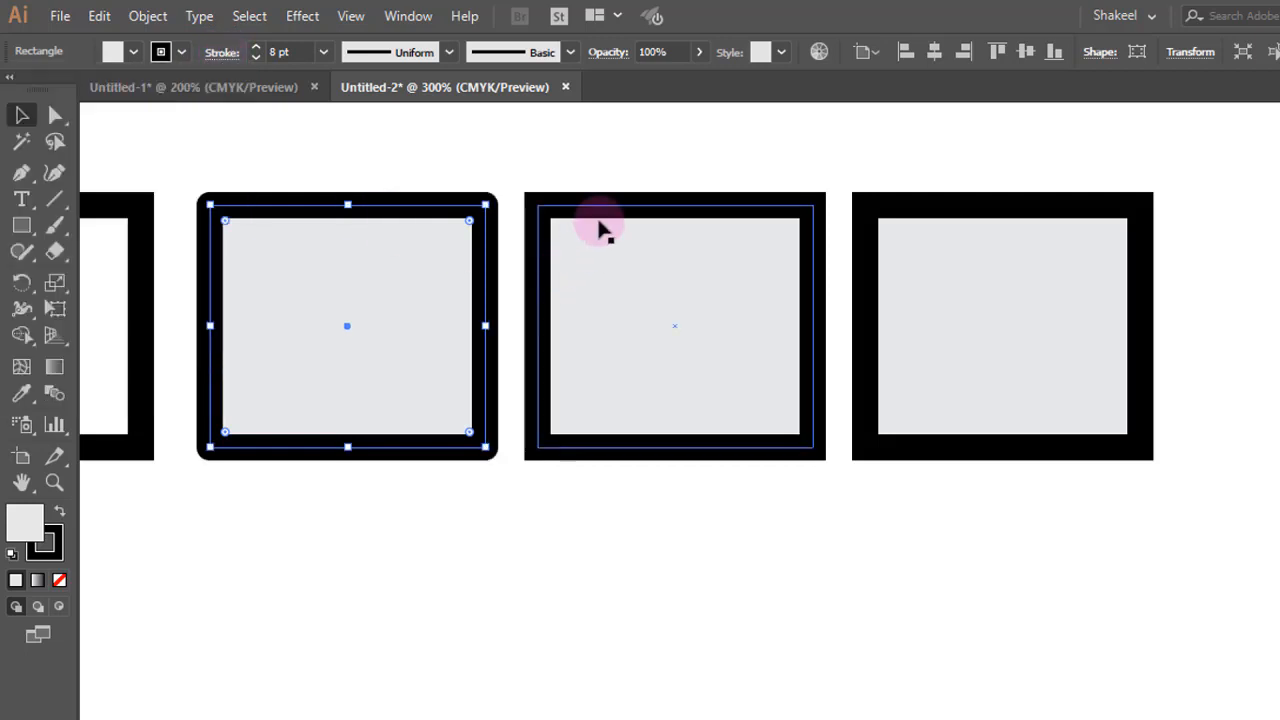
Step: Set the stroke corner of the middle gray rectangle to Round Join
{"action": "left_click", "coordinate": [600, 213]}
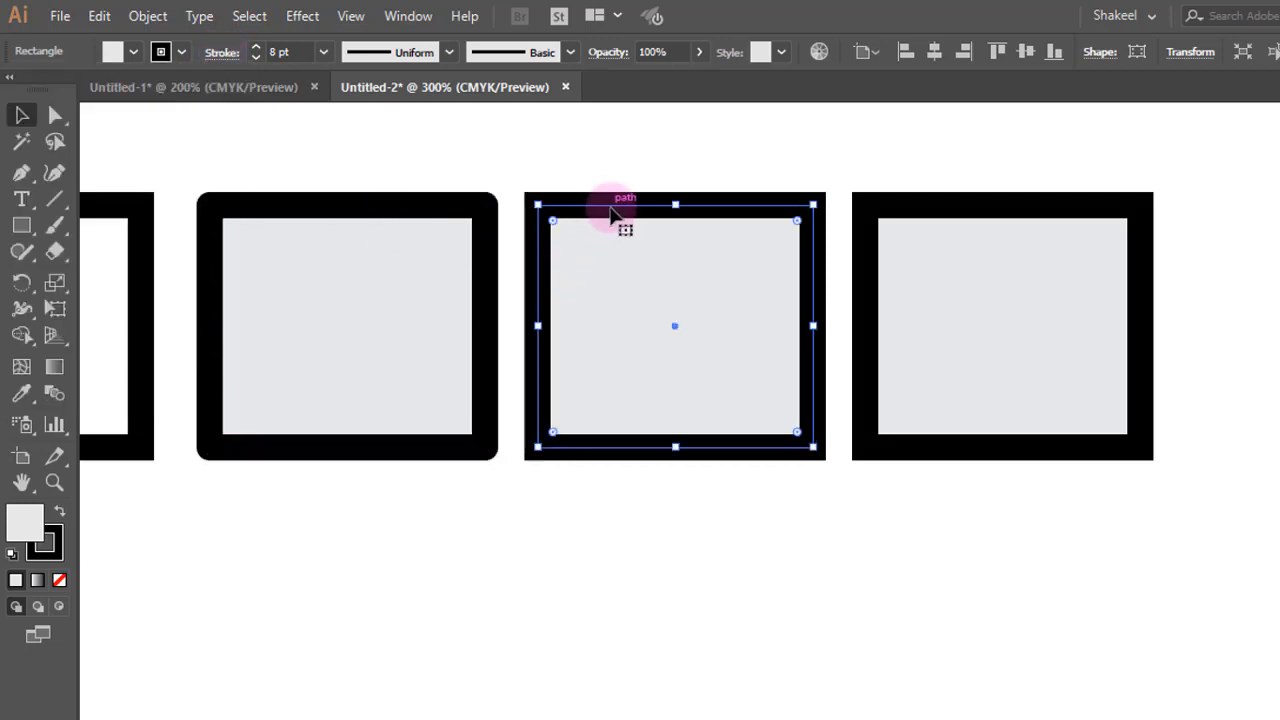
{"action": "left_click", "coordinate": [222, 52]}
{"action": "left_click", "coordinate": [108, 137]}
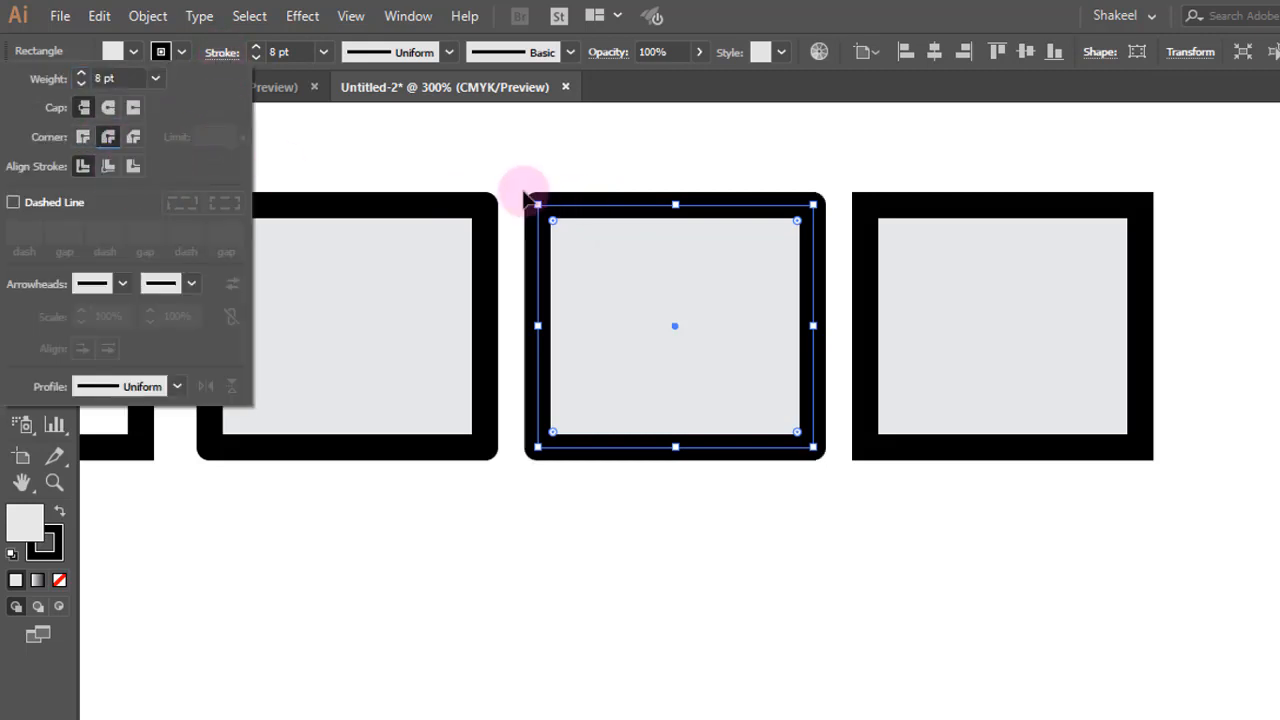
{"action": "left_click", "coordinate": [550, 203]}
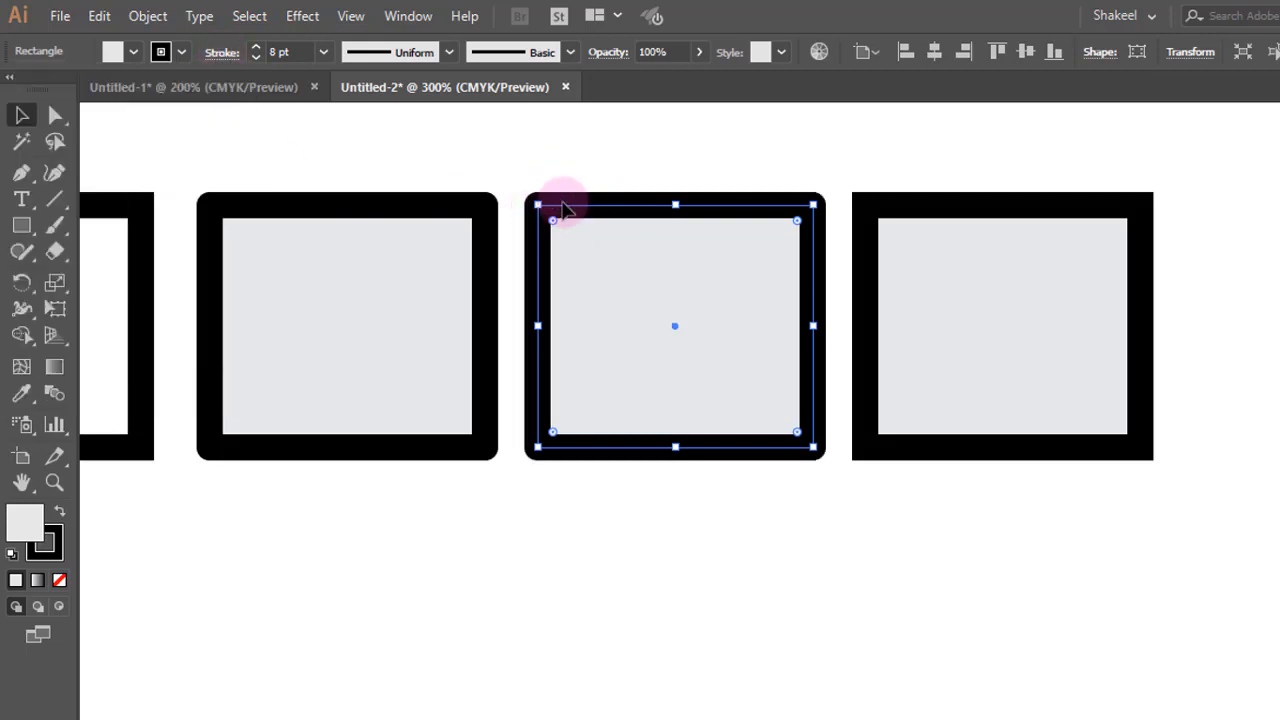
{"action": "left_click", "coordinate": [840, 592]}
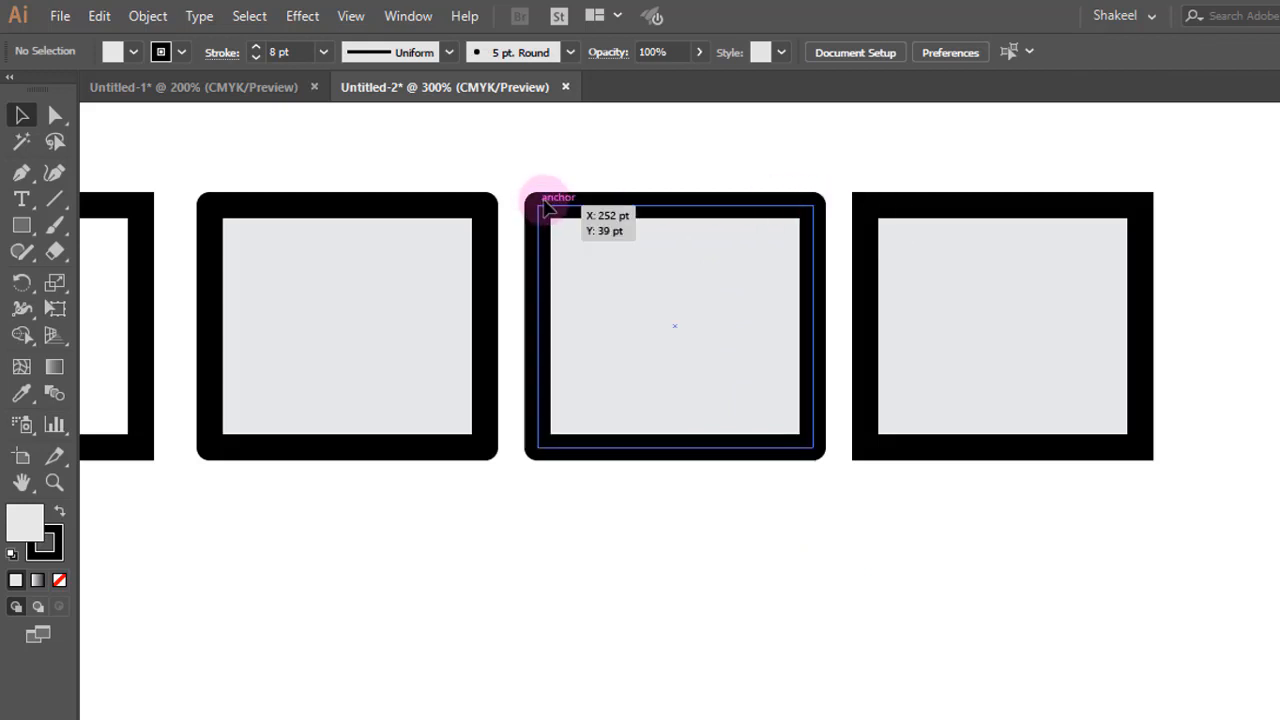
Step: Set the stroke corner of the first gray rectangle back to Miter Join
{"action": "left_click", "coordinate": [458, 200]}
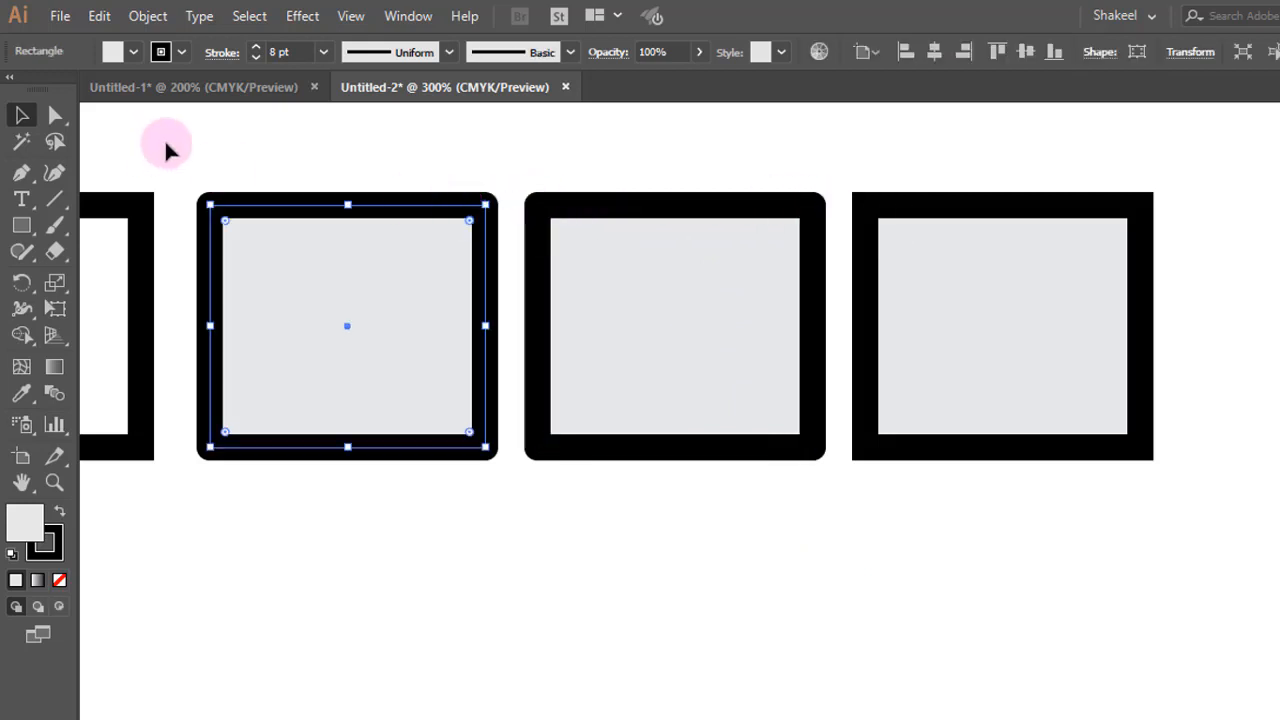
{"action": "left_click", "coordinate": [222, 53]}
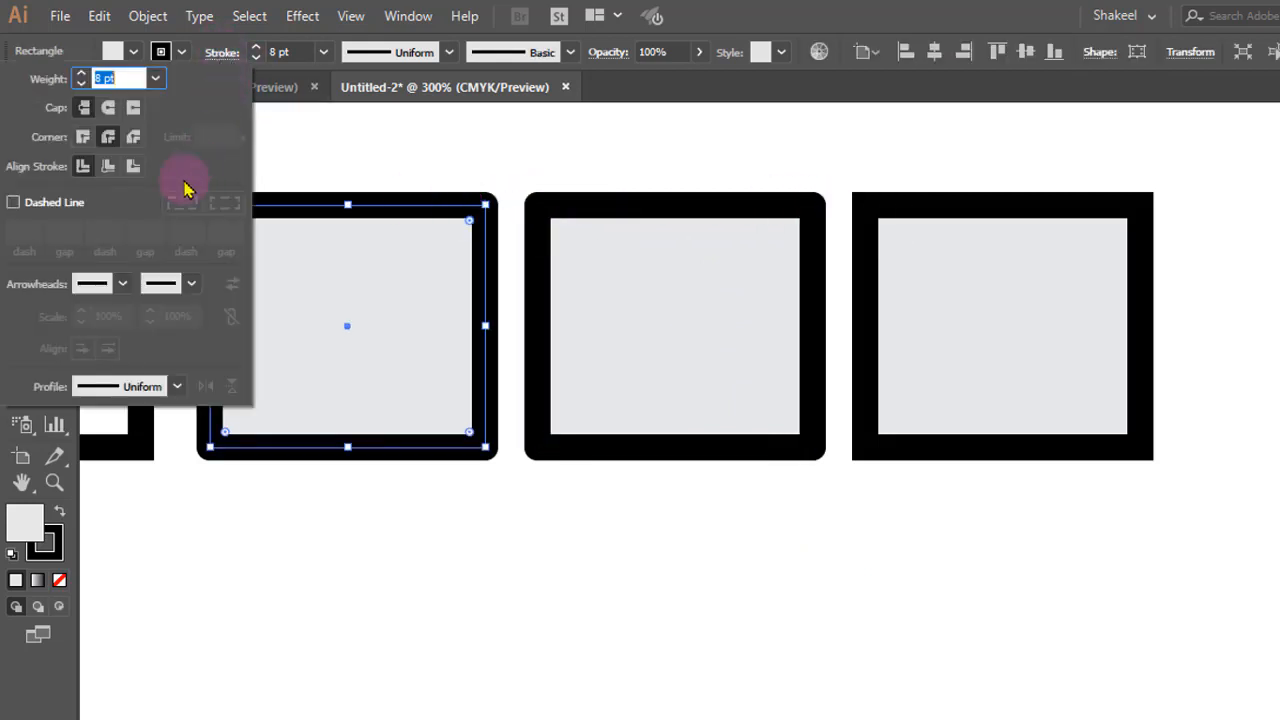
{"action": "left_click", "coordinate": [83, 137]}
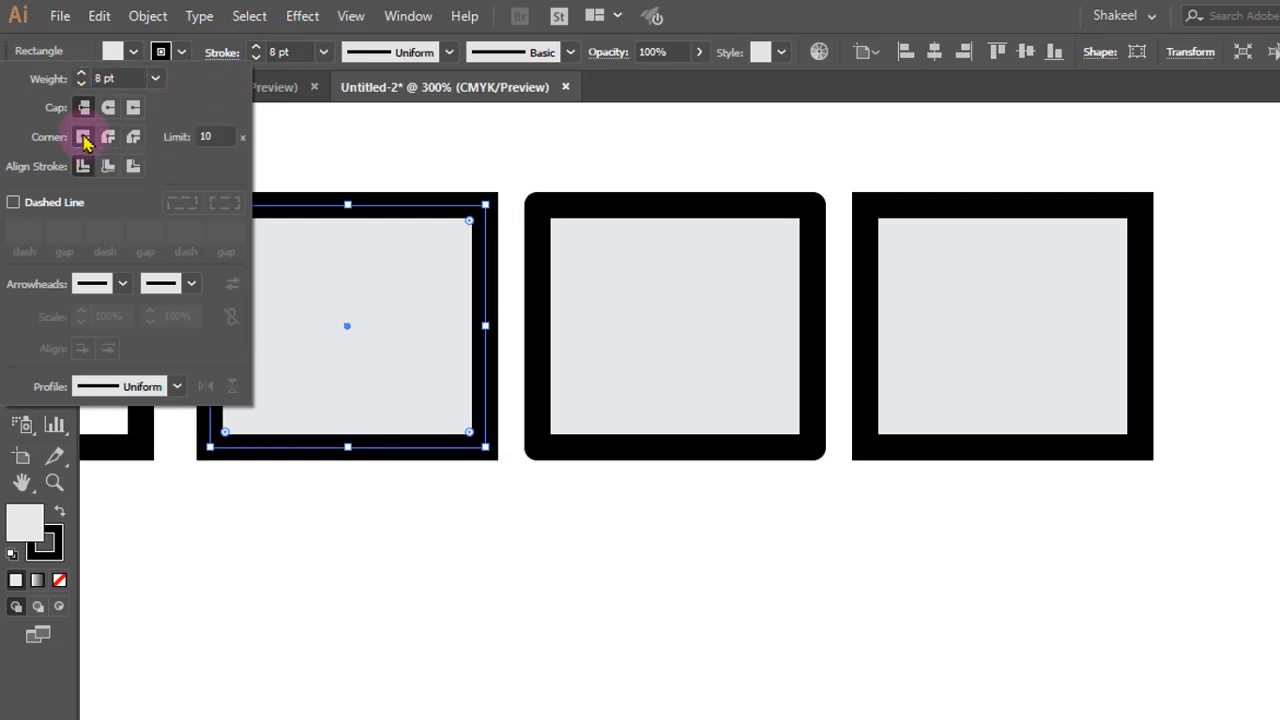
{"action": "left_click", "coordinate": [604, 220]}
Step: Set the stroke corner of the last gray rectangle in the row to Bevel Join
{"action": "left_click", "coordinate": [1020, 208]}
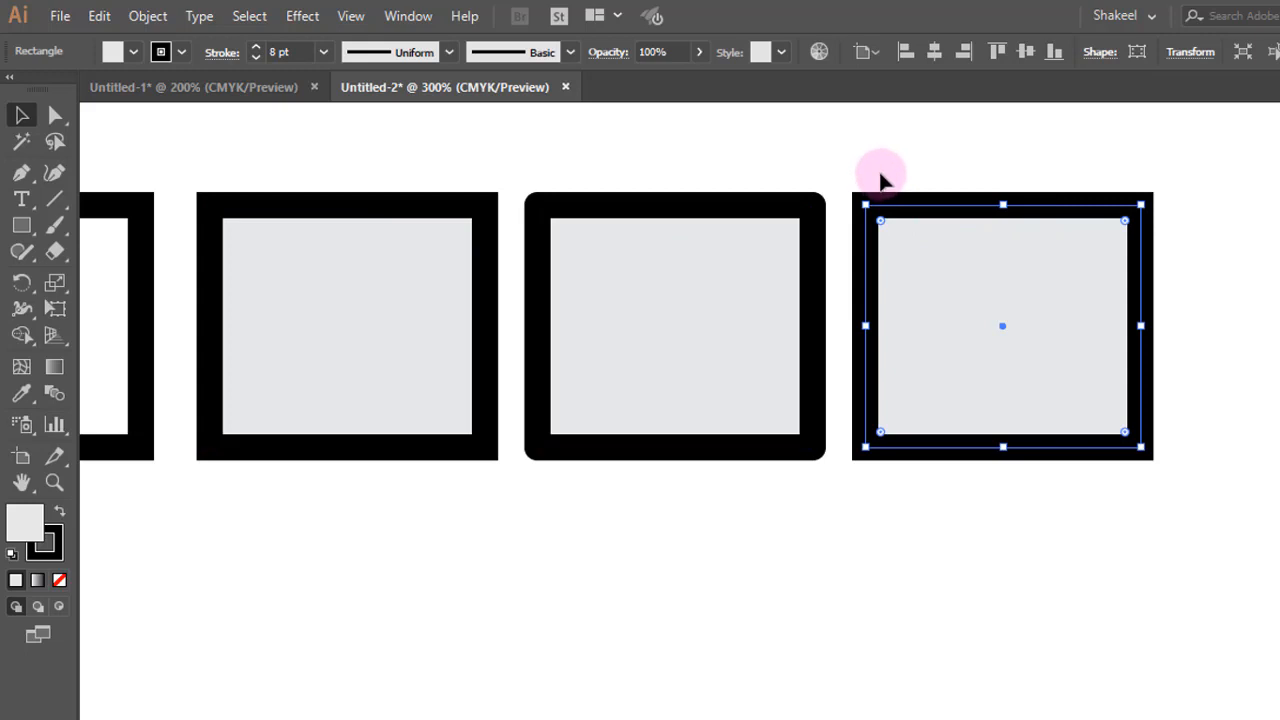
{"action": "left_click", "coordinate": [222, 54]}
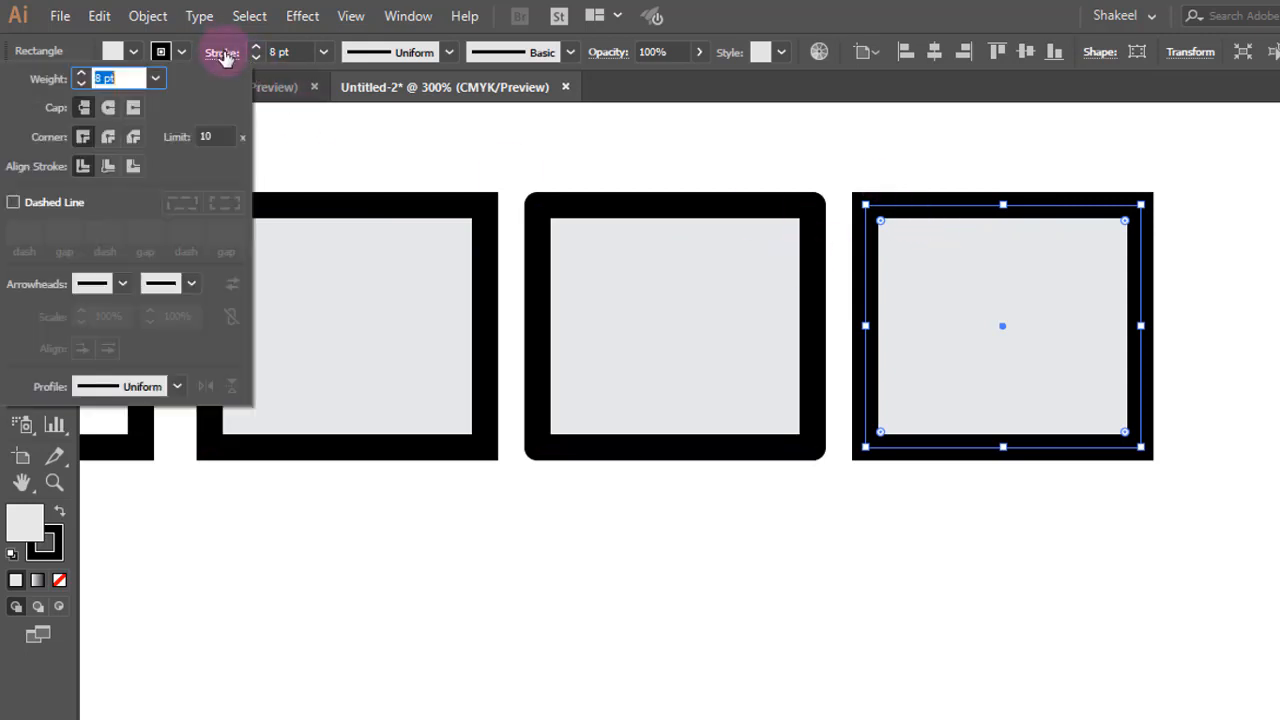
{"action": "left_click", "coordinate": [133, 137]}
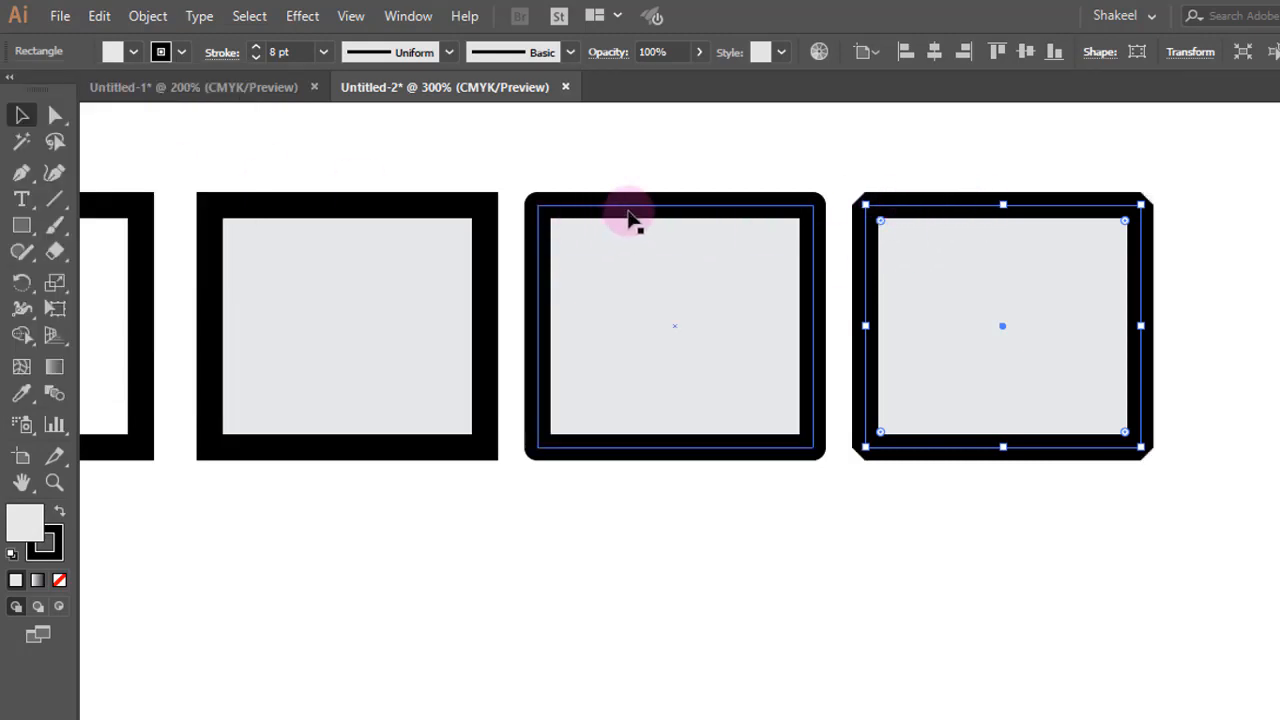
{"action": "left_click", "coordinate": [222, 52]}
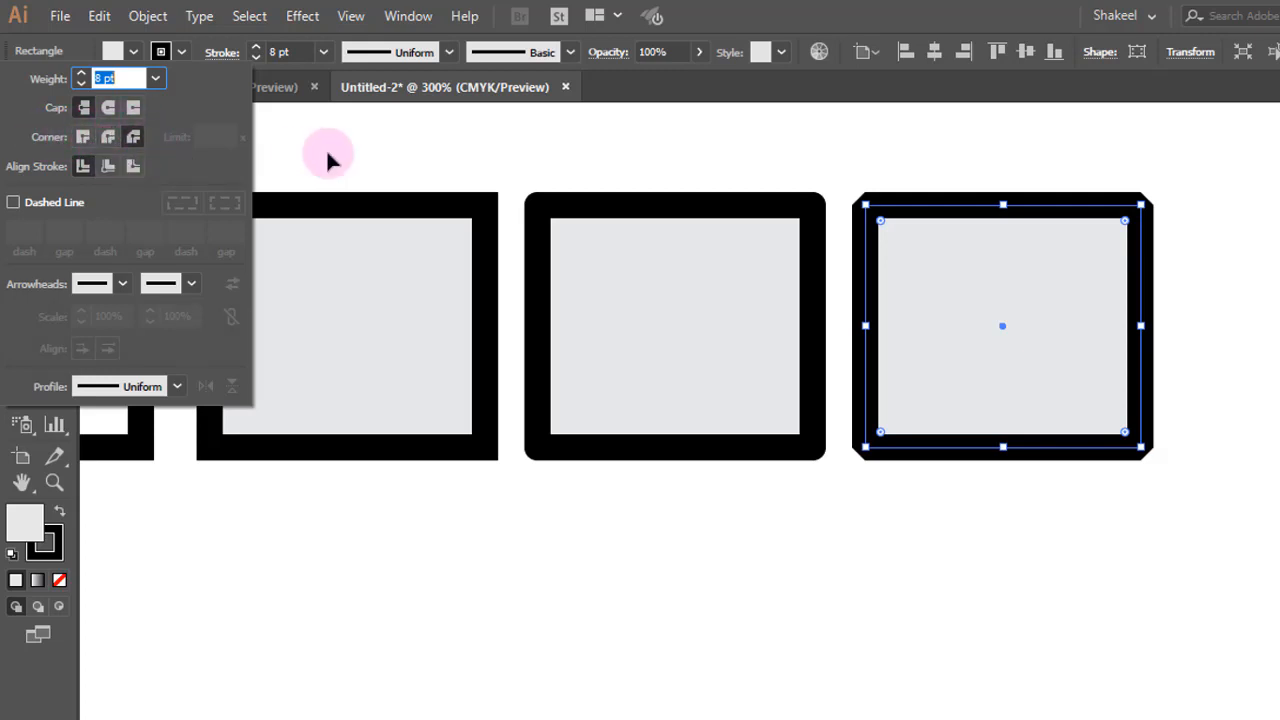
Step: Review the align stroke options of the miter-cornered gray rectangle
{"action": "left_click", "coordinate": [478, 206]}
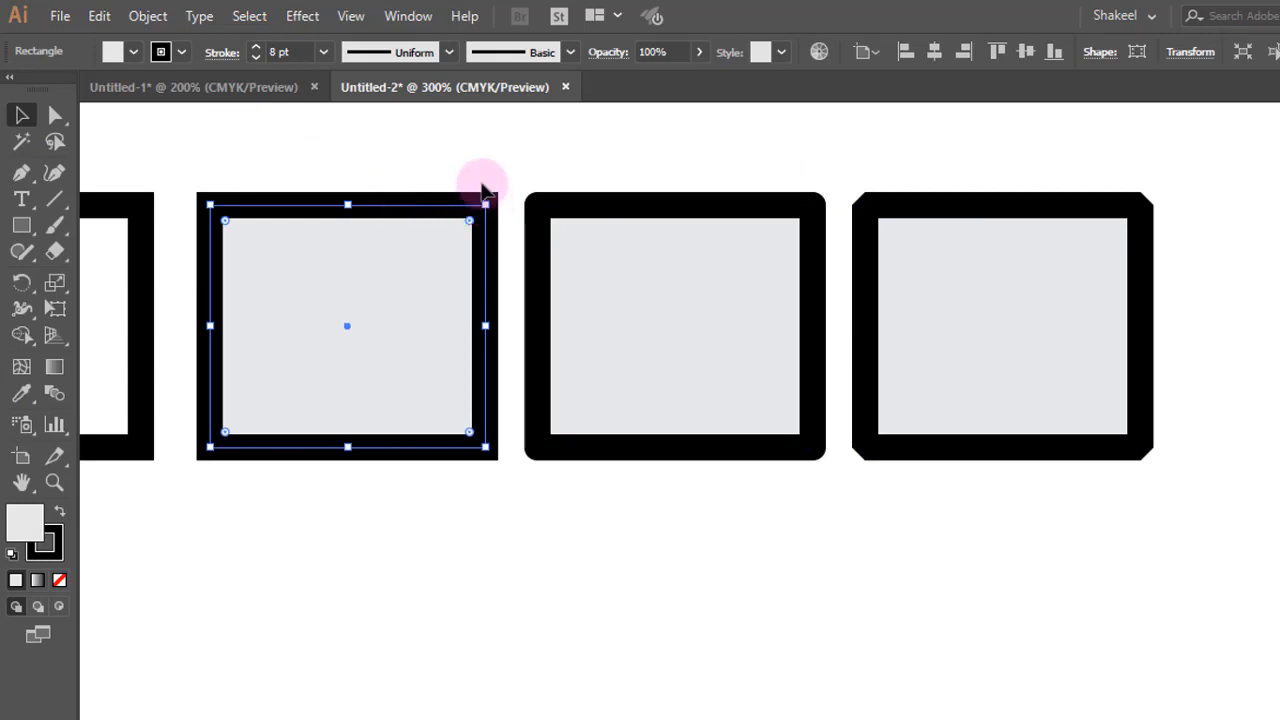
{"action": "left_click", "coordinate": [56, 116]}
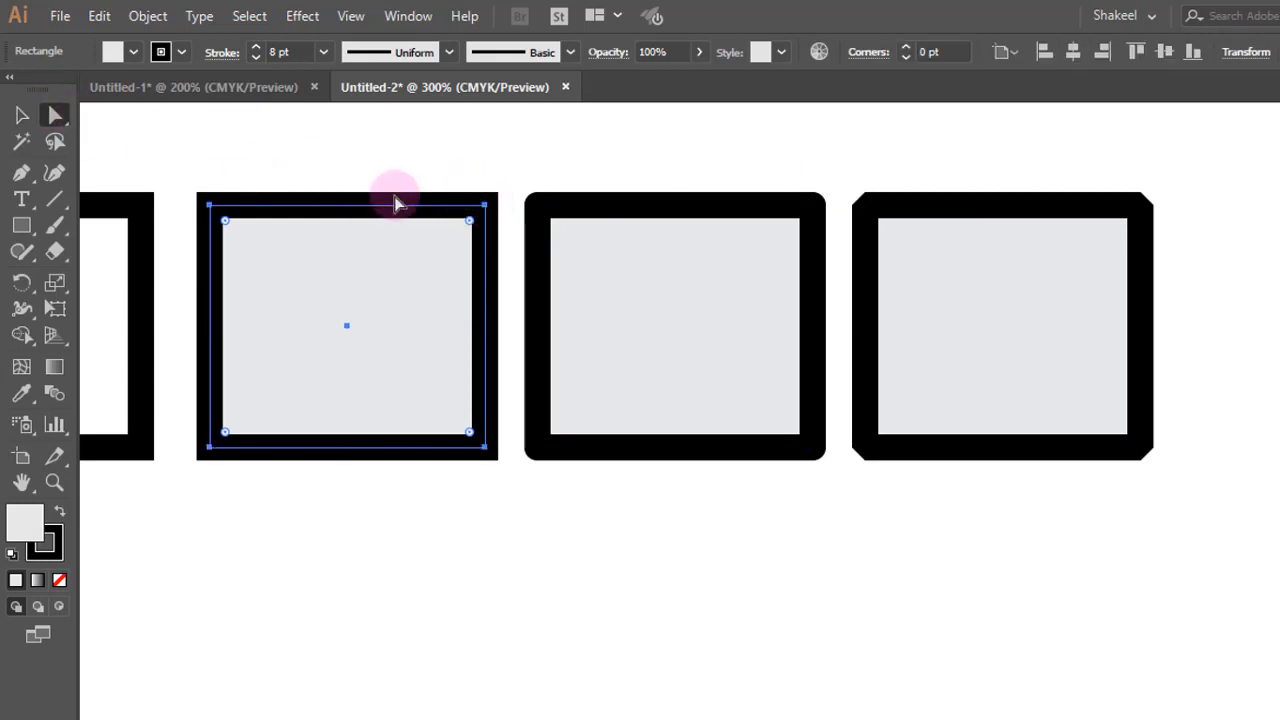
{"action": "left_click", "coordinate": [57, 118]}
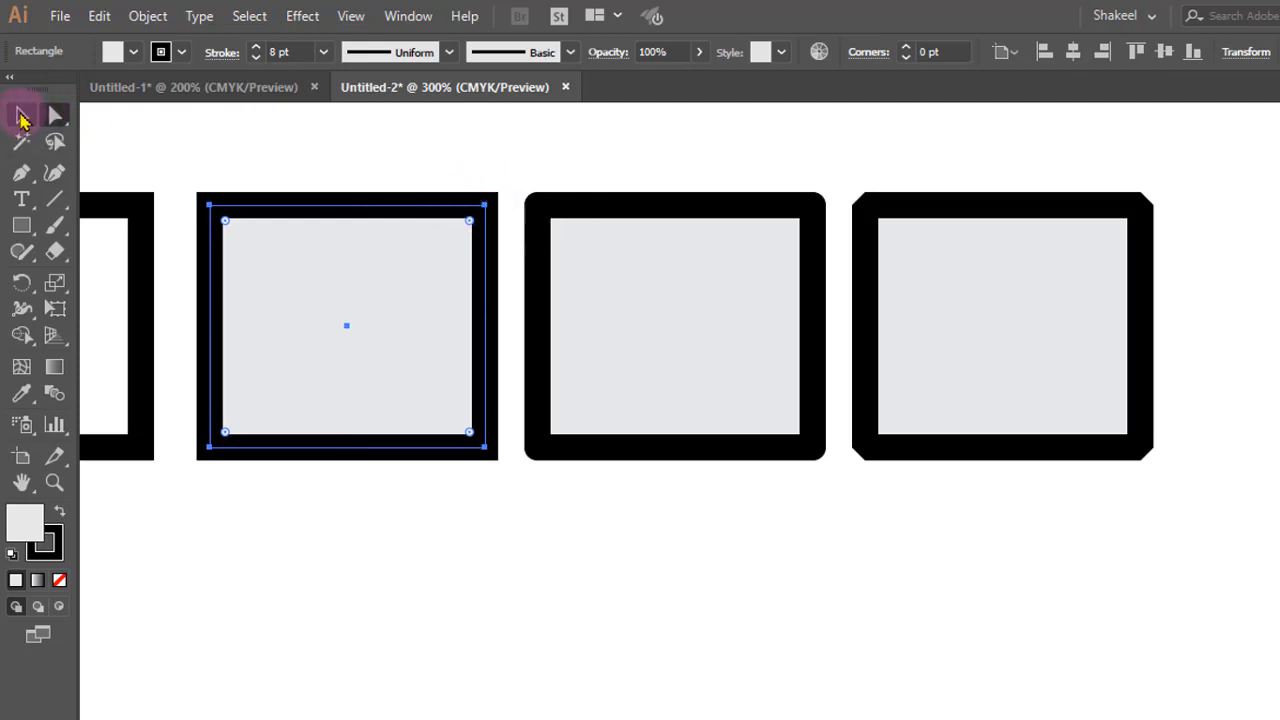
{"action": "left_click", "coordinate": [22, 118]}
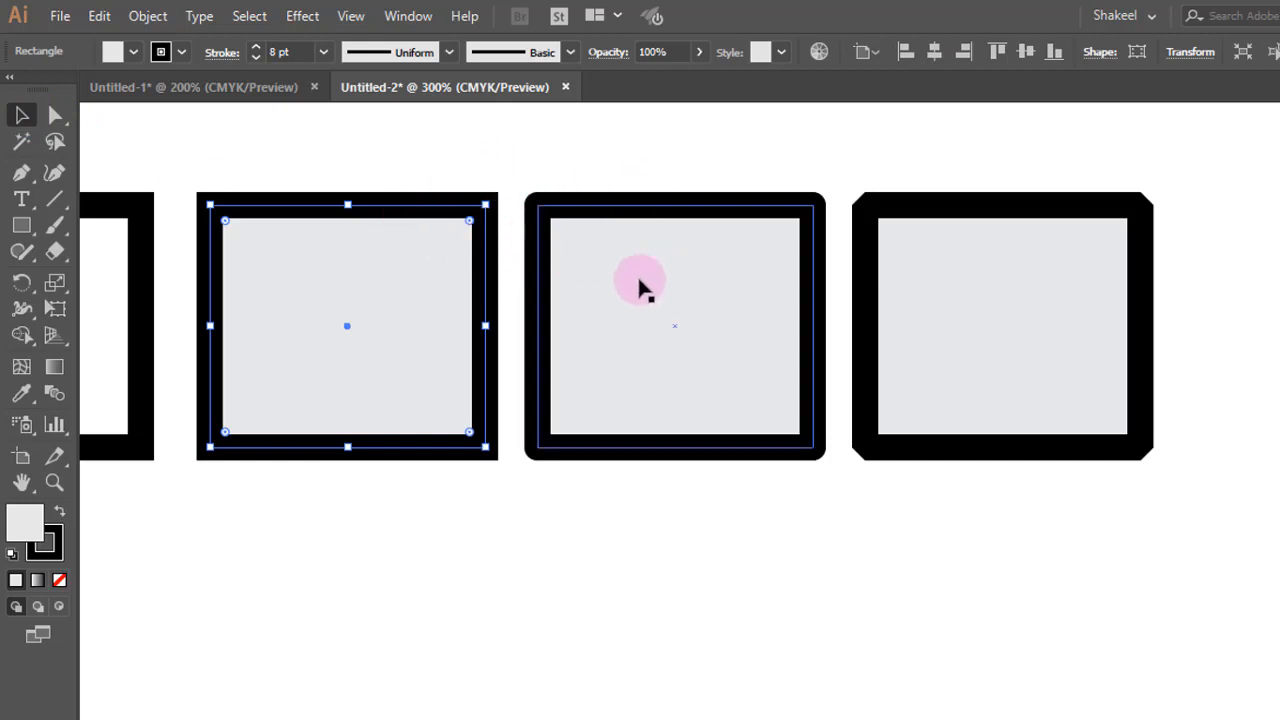
{"action": "left_click", "coordinate": [220, 53]}
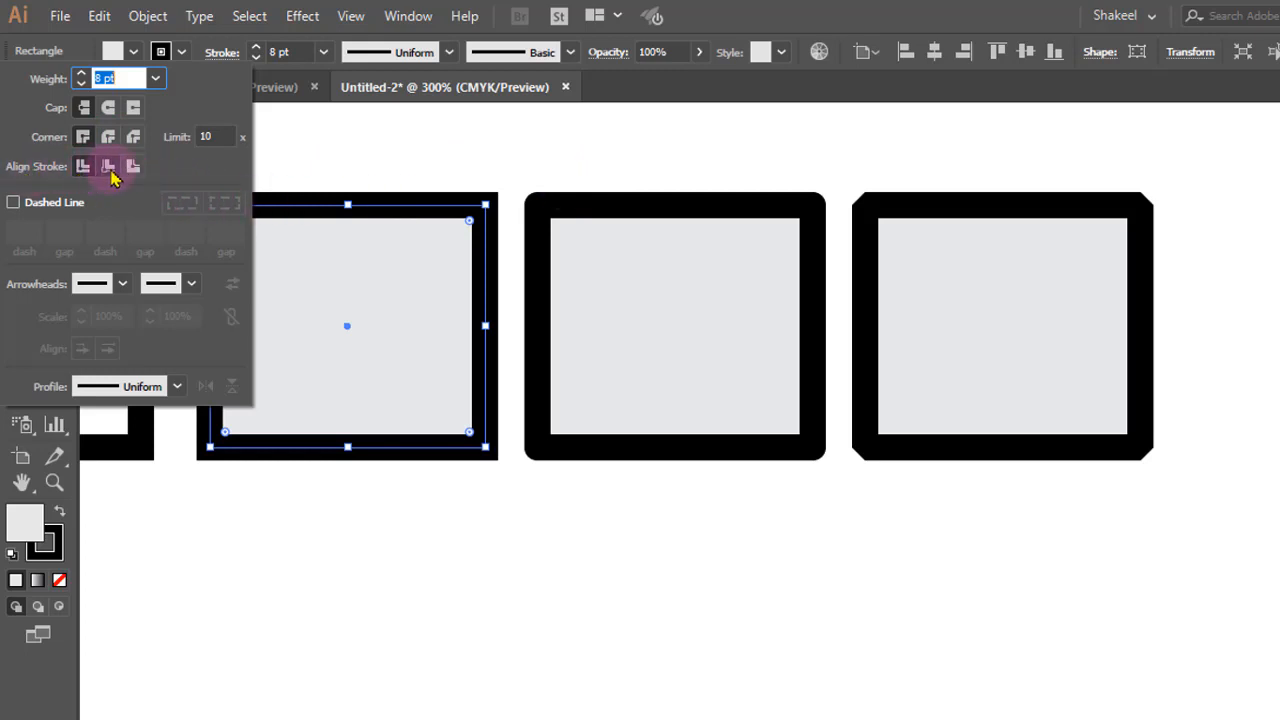
{"action": "left_click", "coordinate": [652, 207]}
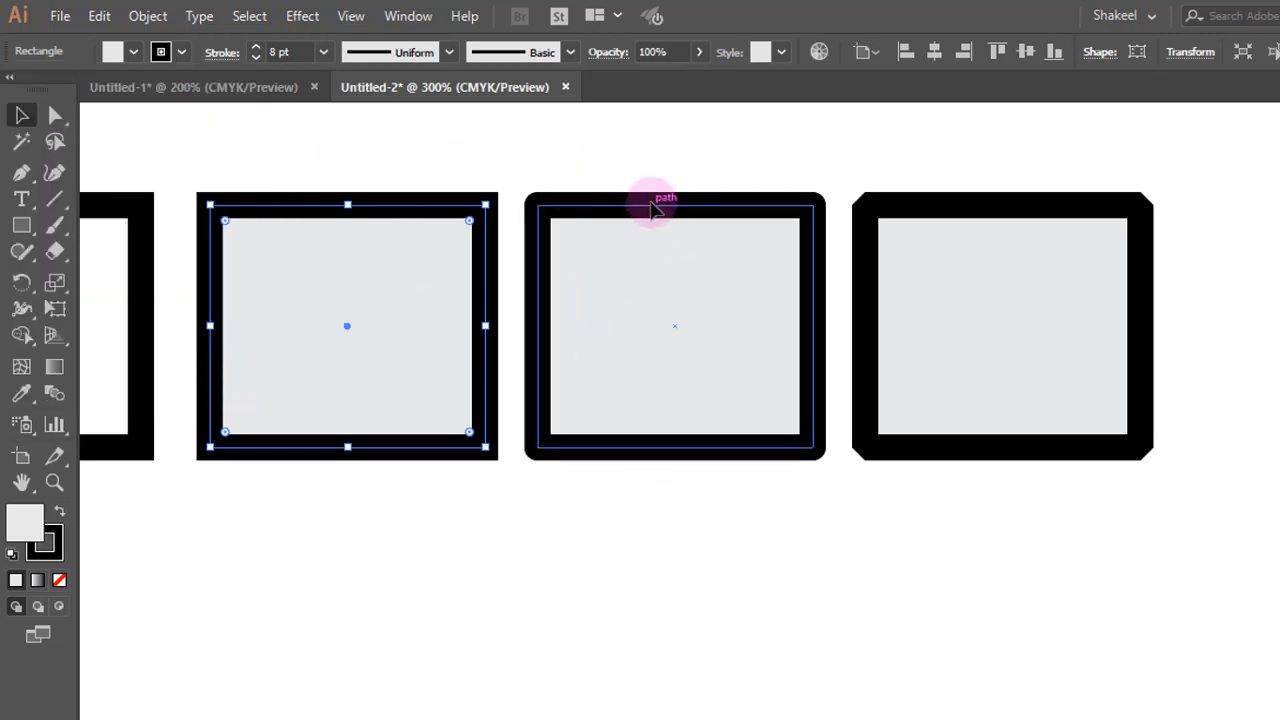
Step: Duplicate the round-cornered middle rectangle straight down, placing the copy just below the original
{"action": "left_click", "coordinate": [648, 201]}
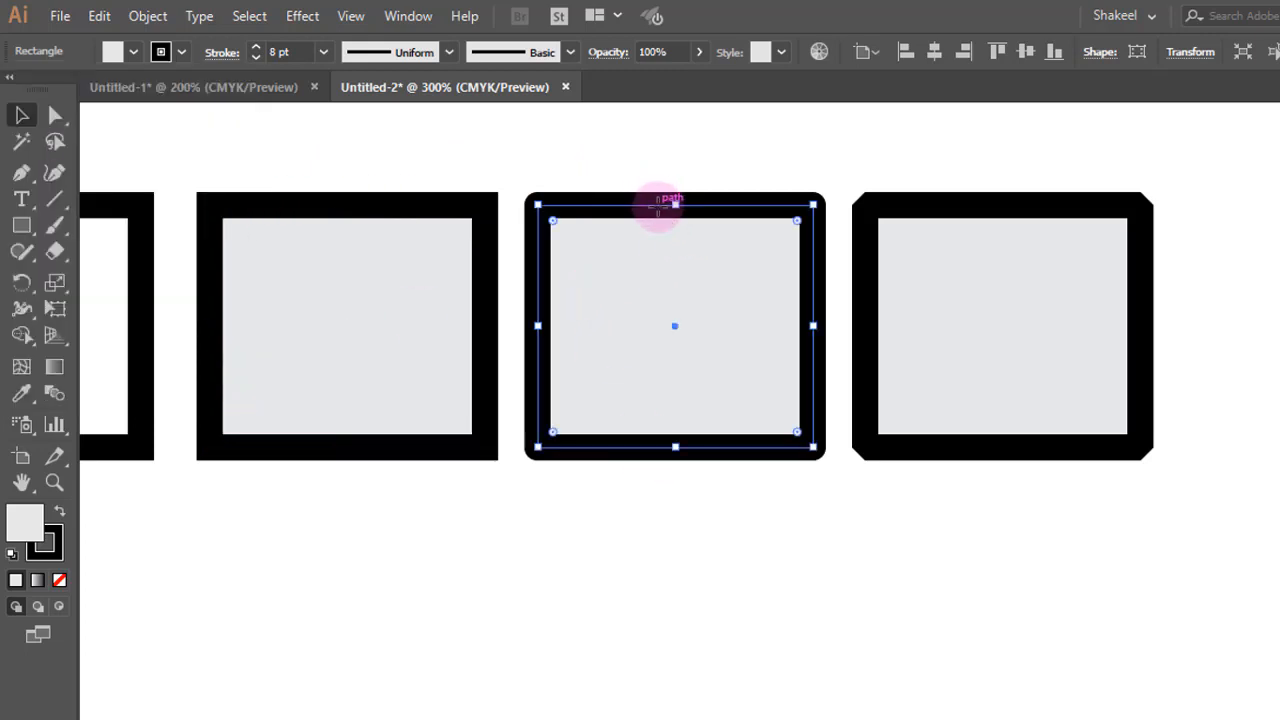
{"action": "left_click", "coordinate": [1030, 208], "text": "shift"}
{"action": "left_click", "coordinate": [395, 220], "text": "shift"}
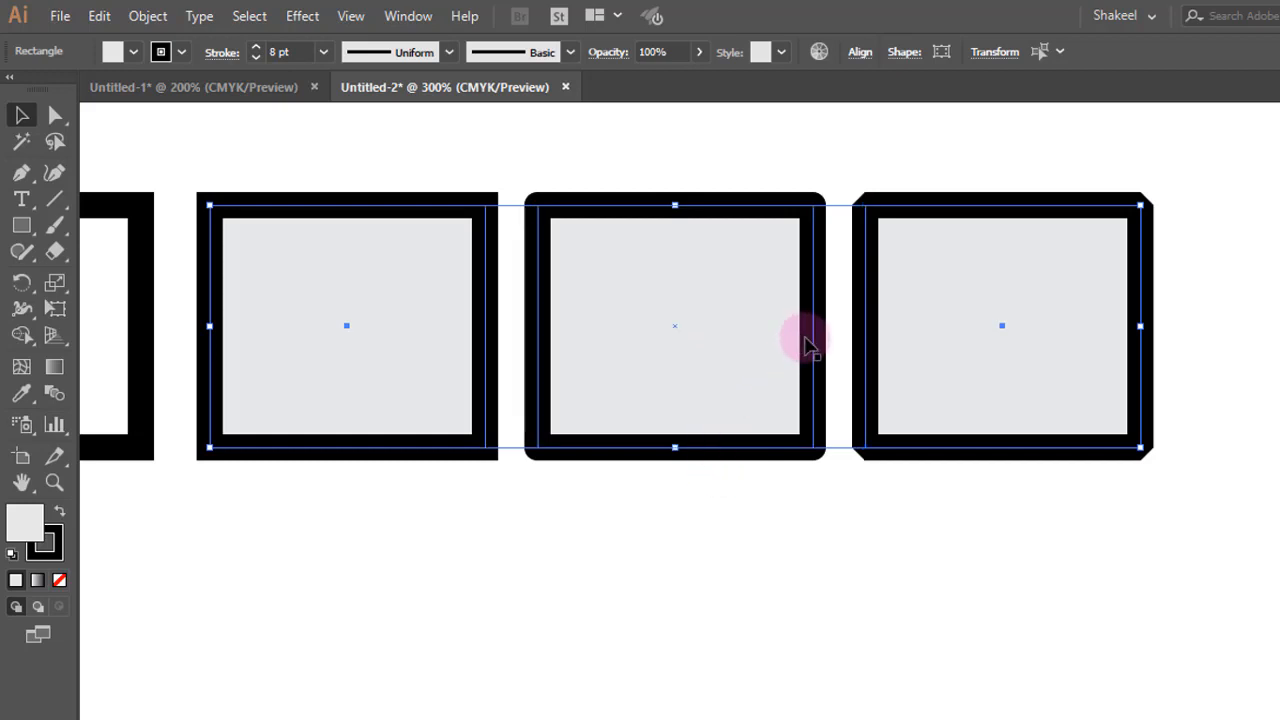
{"action": "left_click_drag", "start_coordinate": [810, 345], "coordinate": [823, 634]}
{"action": "scroll", "coordinate": [868, 515], "scroll_direction": "down", "scroll_amount": 2}
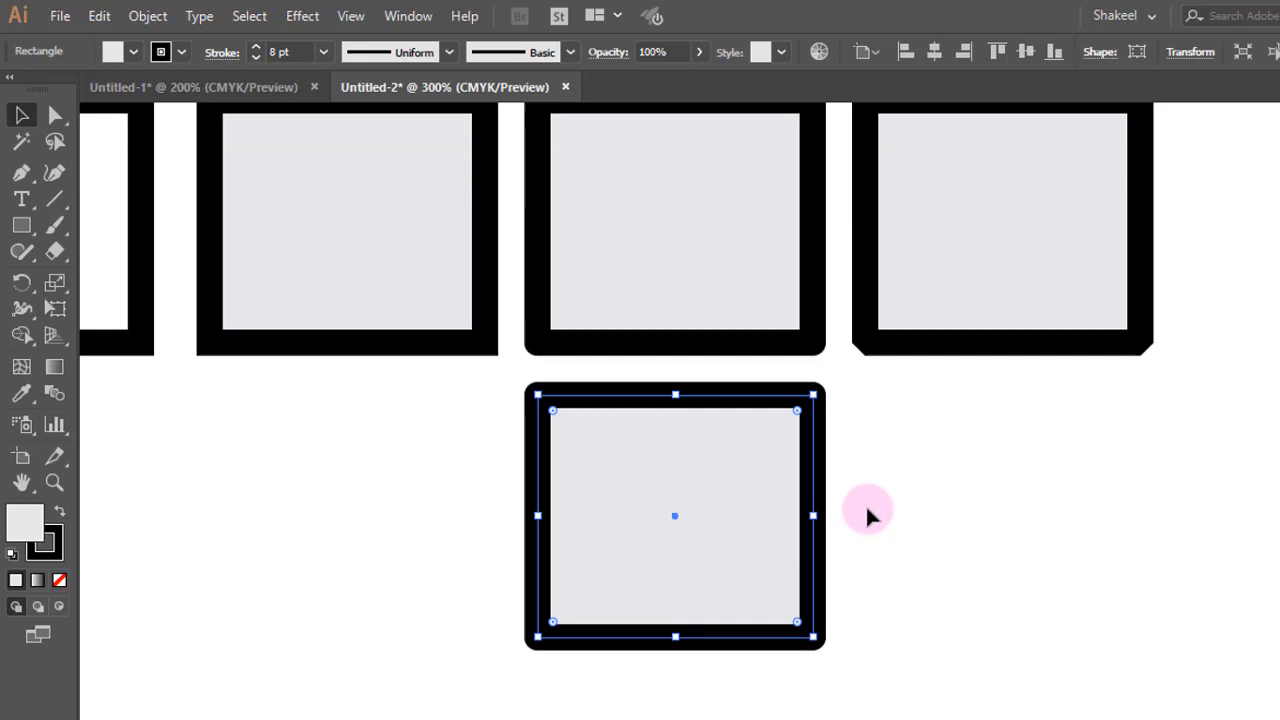
{"action": "left_click", "coordinate": [907, 467]}
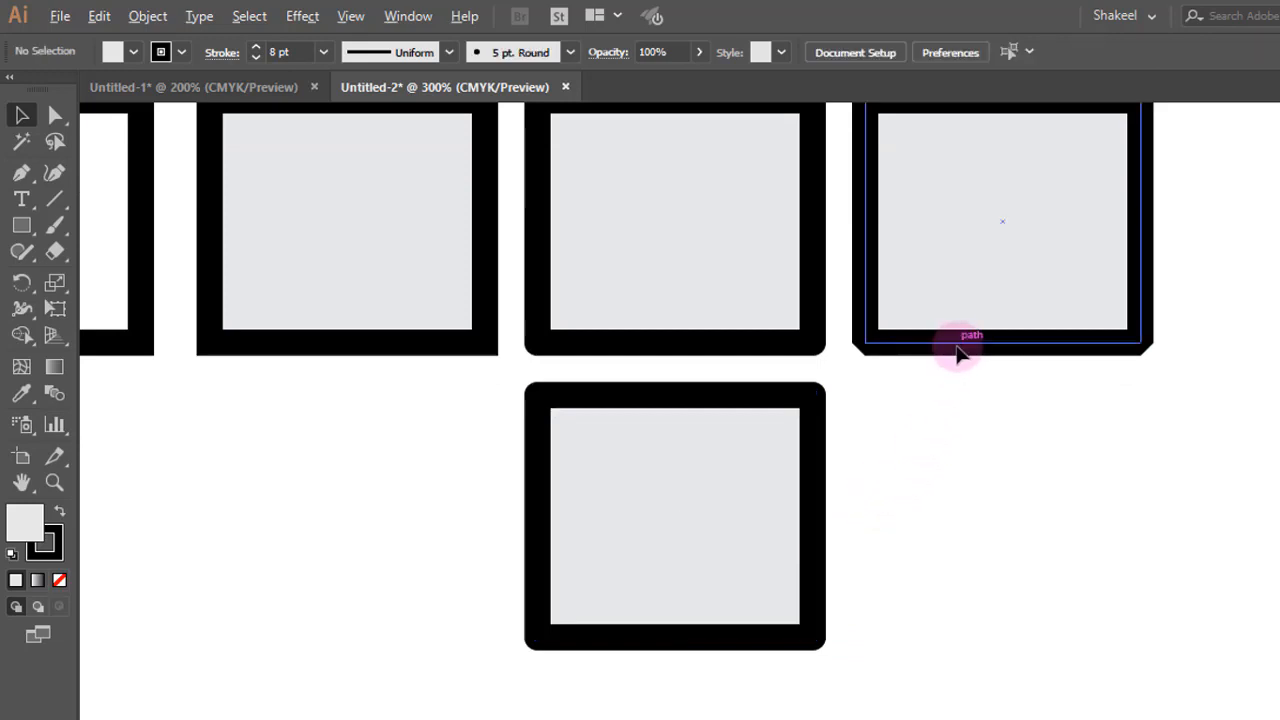
Step: Duplicate the bevel-cornered and miter-cornered rectangles below their originals, and select the round-cornered copy in the lower row
{"action": "left_click_drag", "start_coordinate": [958, 340], "coordinate": [962, 638]}
{"action": "left_click_drag", "start_coordinate": [443, 338], "coordinate": [437, 637]}
{"action": "left_click", "coordinate": [737, 394]}
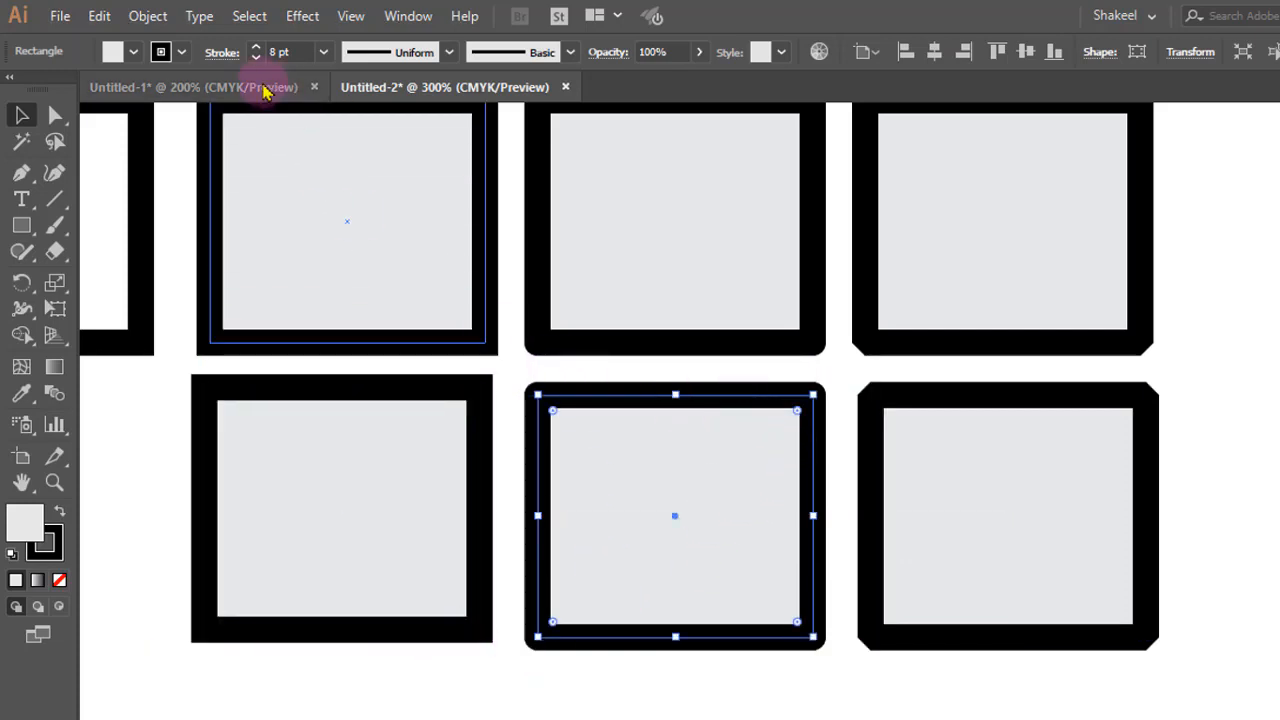
Step: Set the stroke corner of the middle rectangle in the lower row to Miter Join
{"action": "left_click", "coordinate": [234, 53]}
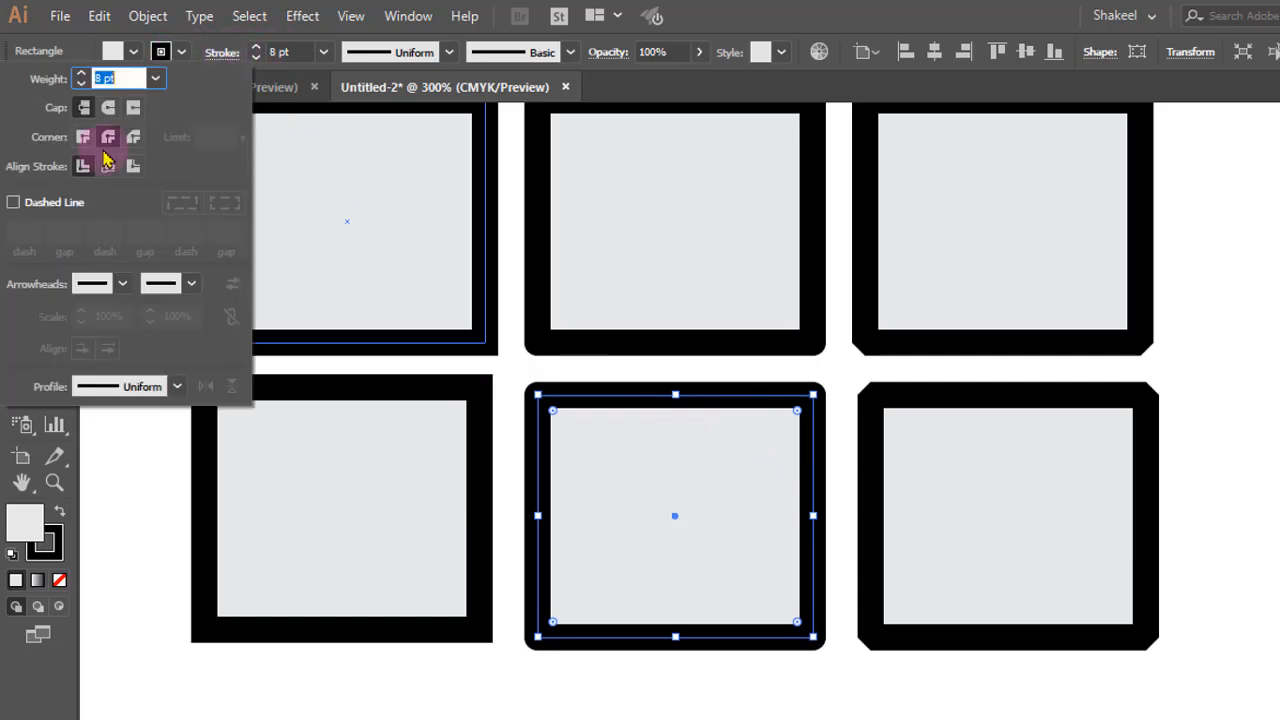
{"action": "left_click", "coordinate": [80, 140]}
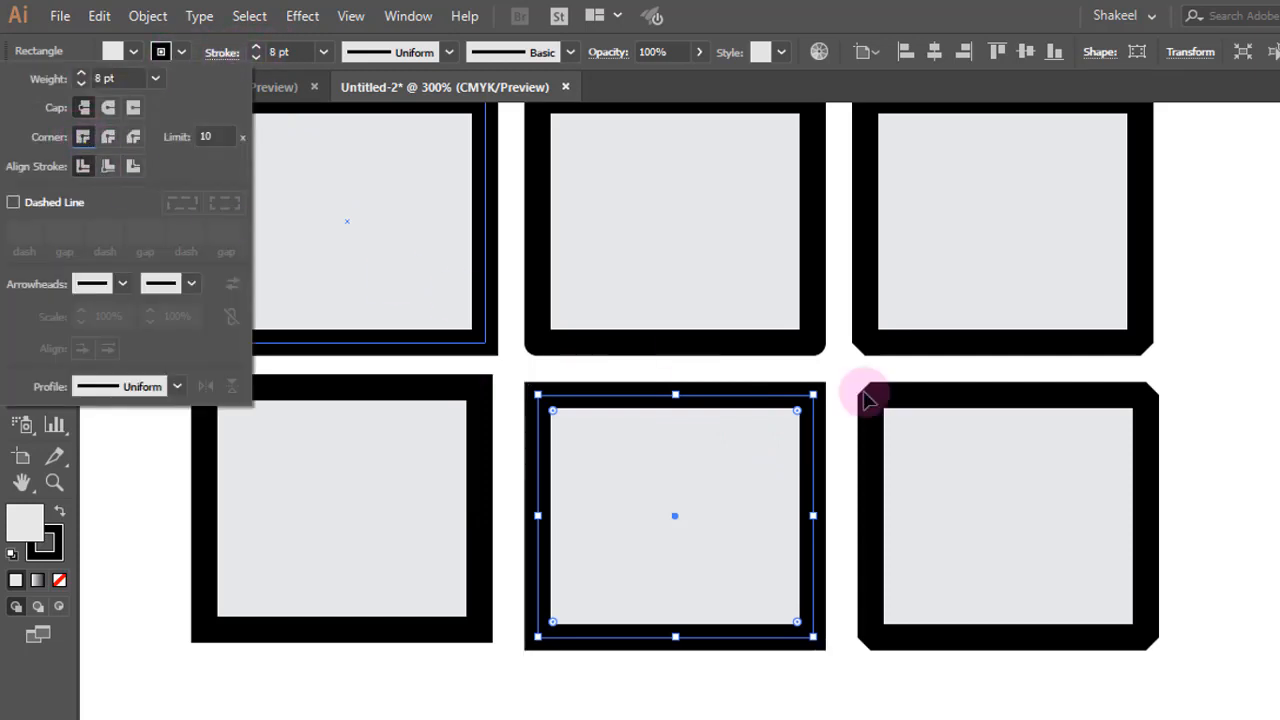
{"action": "left_click", "coordinate": [210, 55]}
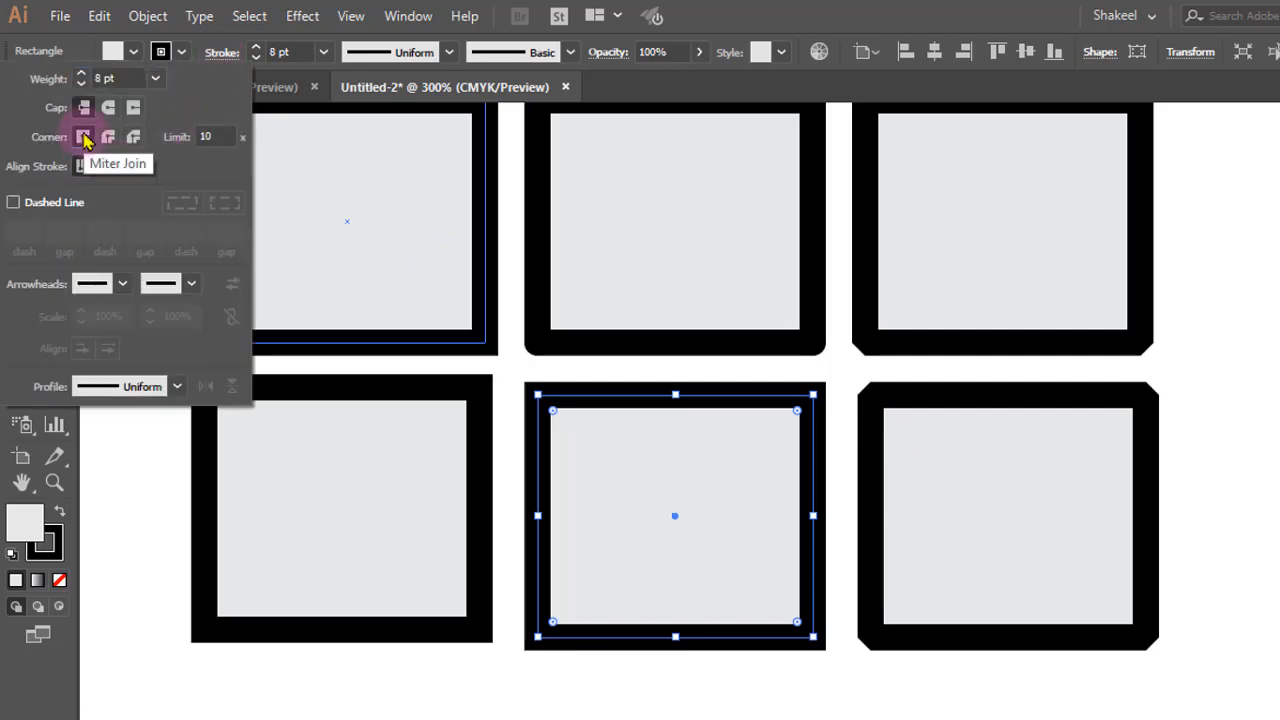
Step: Set the stroke corner of the bevel-cornered copy in the lower row to Miter Join, and deselect it
{"action": "double_click", "coordinate": [960, 400]}
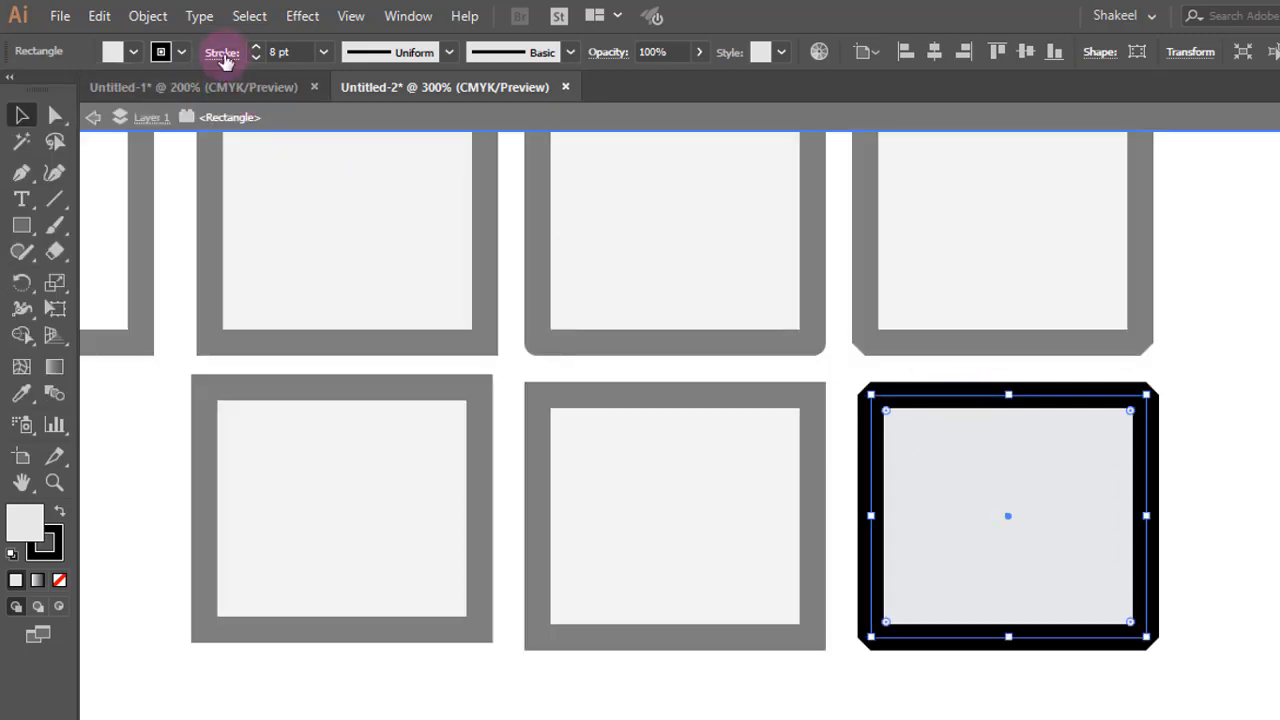
{"action": "left_click", "coordinate": [223, 53]}
{"action": "left_click", "coordinate": [83, 137]}
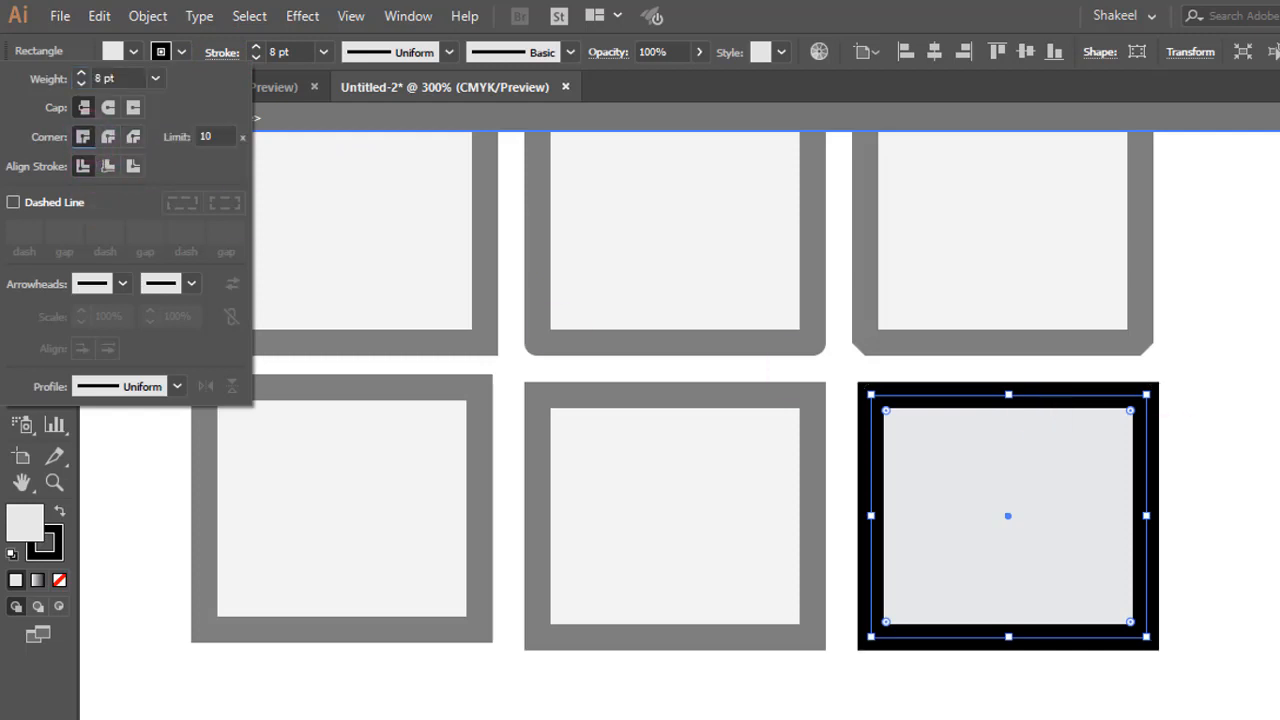
{"action": "double_click", "coordinate": [1266, 430]}
{"action": "left_click", "coordinate": [1266, 430]}
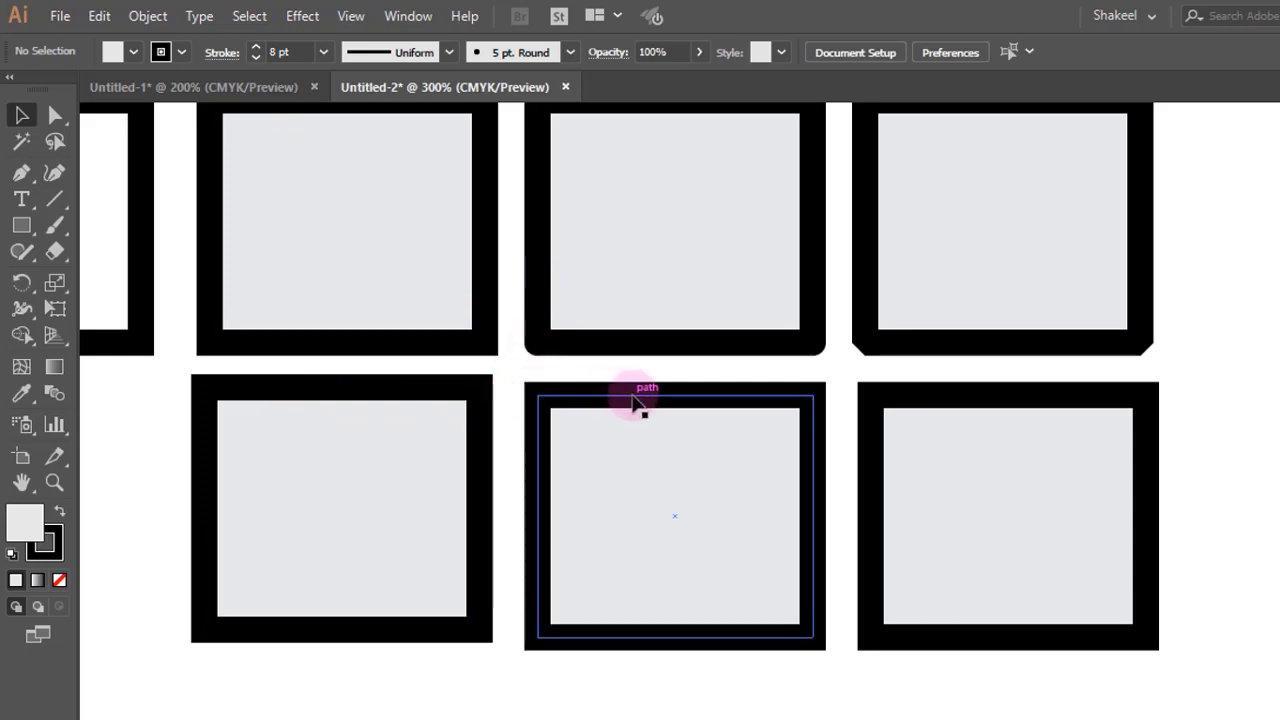
Step: Nudge the first gray rectangle of the lower row down two increments to line it up with its neighbours
{"action": "left_click", "coordinate": [477, 428]}
{"action": "key", "text": "Down"}
{"action": "key", "text": "Down"}
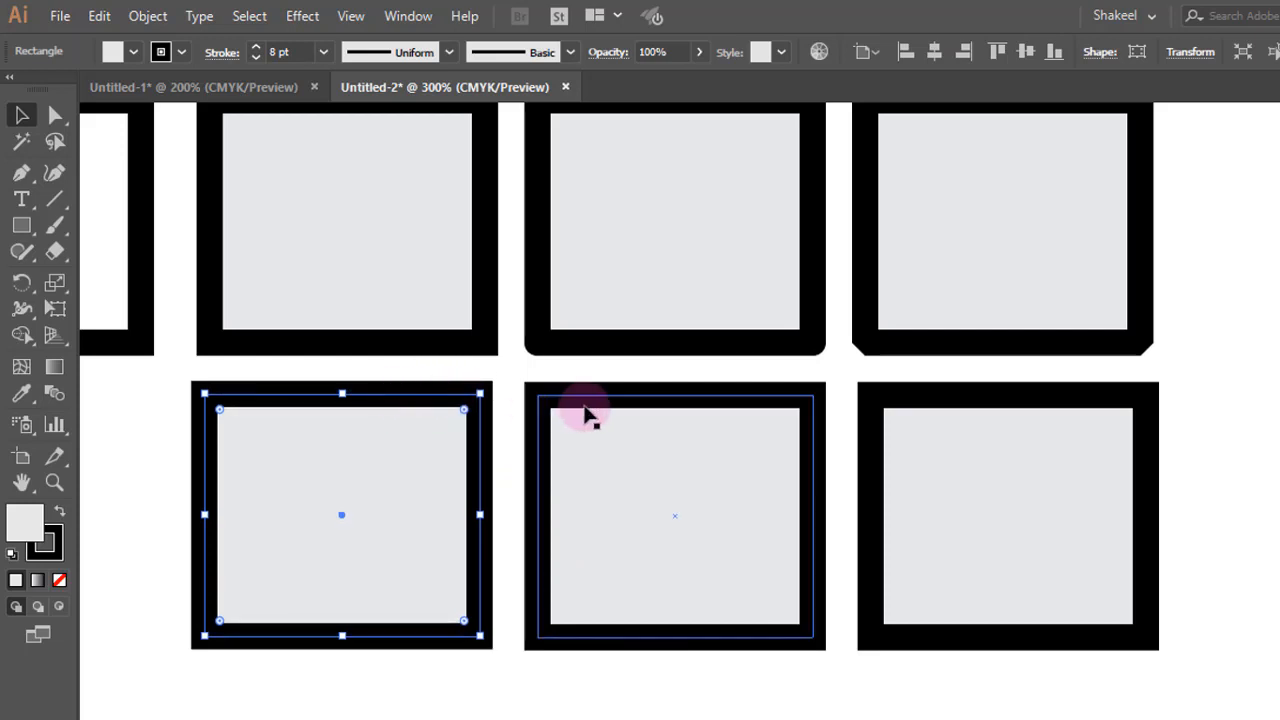
Step: Align the stroke of the middle rectangle in the lower row to the inside
{"action": "scroll", "coordinate": [915, 415], "scroll_direction": "down", "scroll_amount": 2}
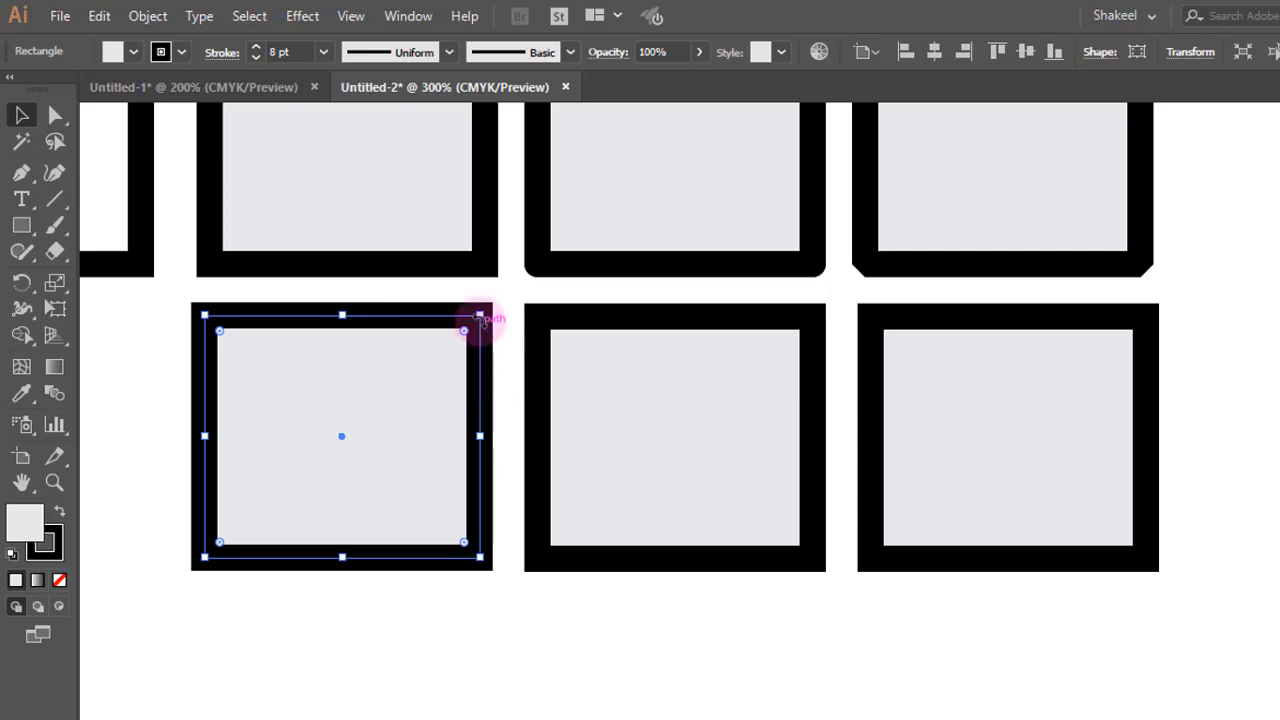
{"action": "left_click", "coordinate": [652, 316]}
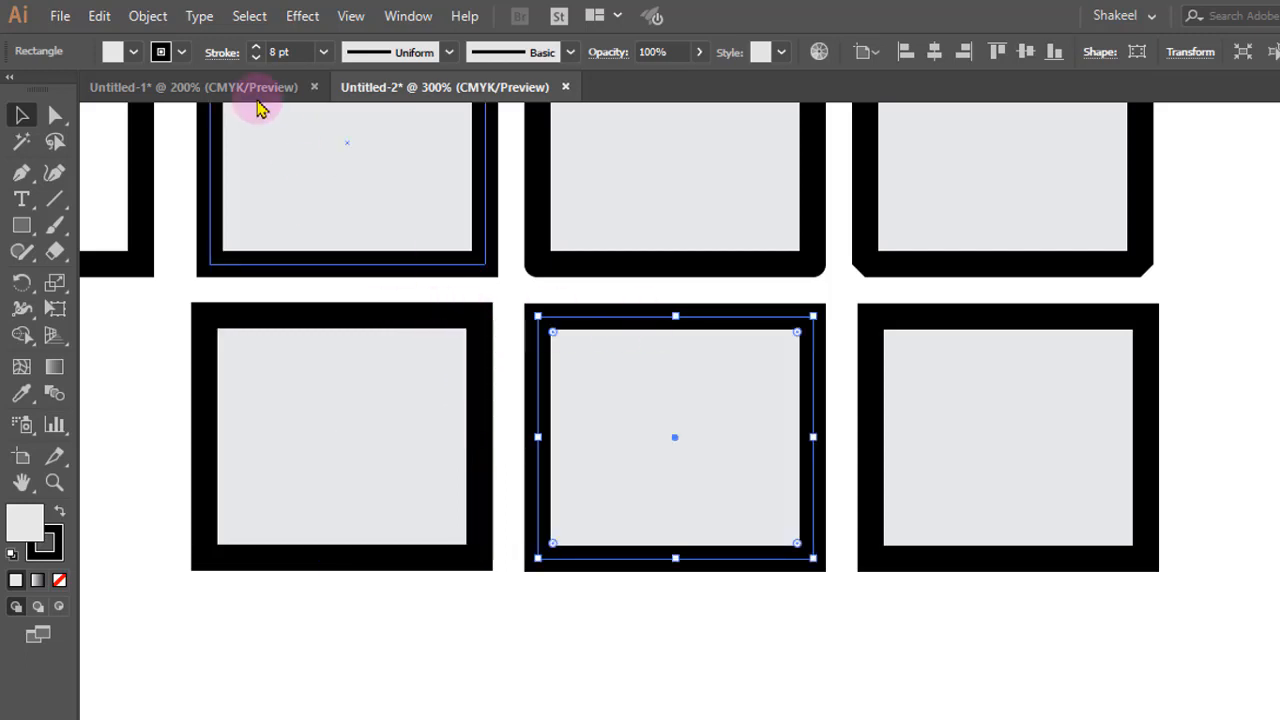
{"action": "left_click", "coordinate": [220, 53]}
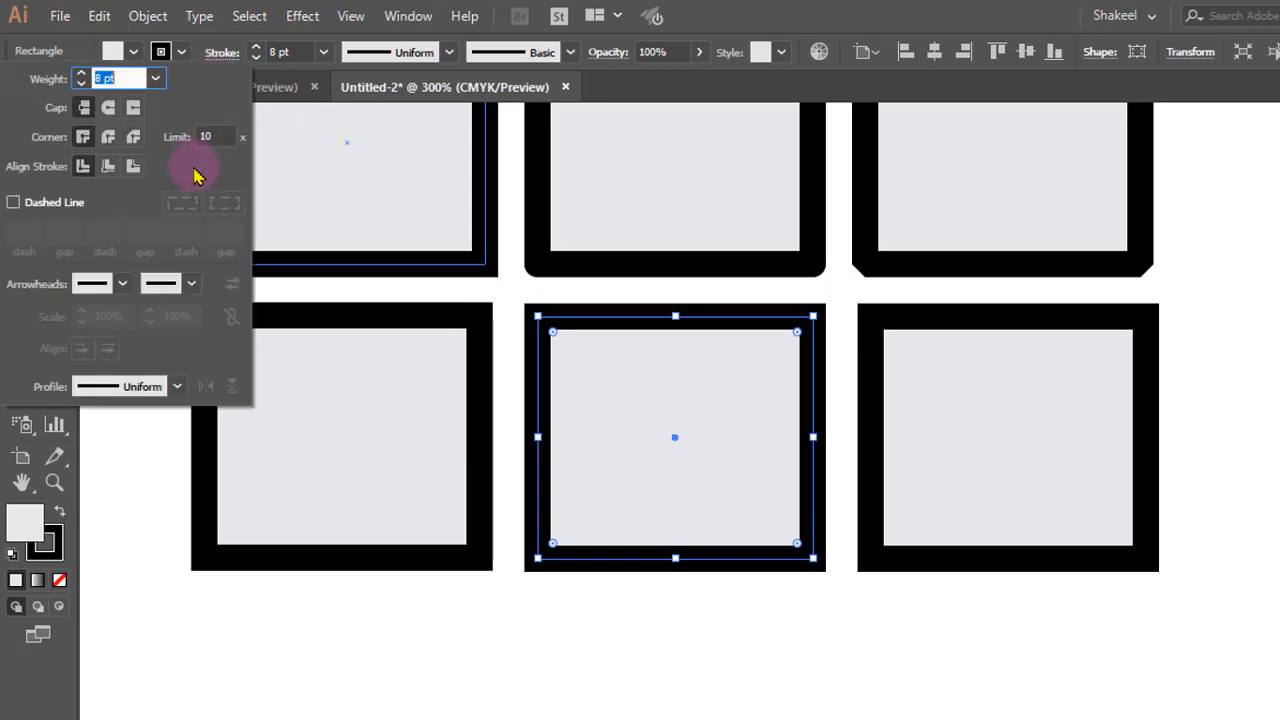
{"action": "left_click", "coordinate": [109, 170]}
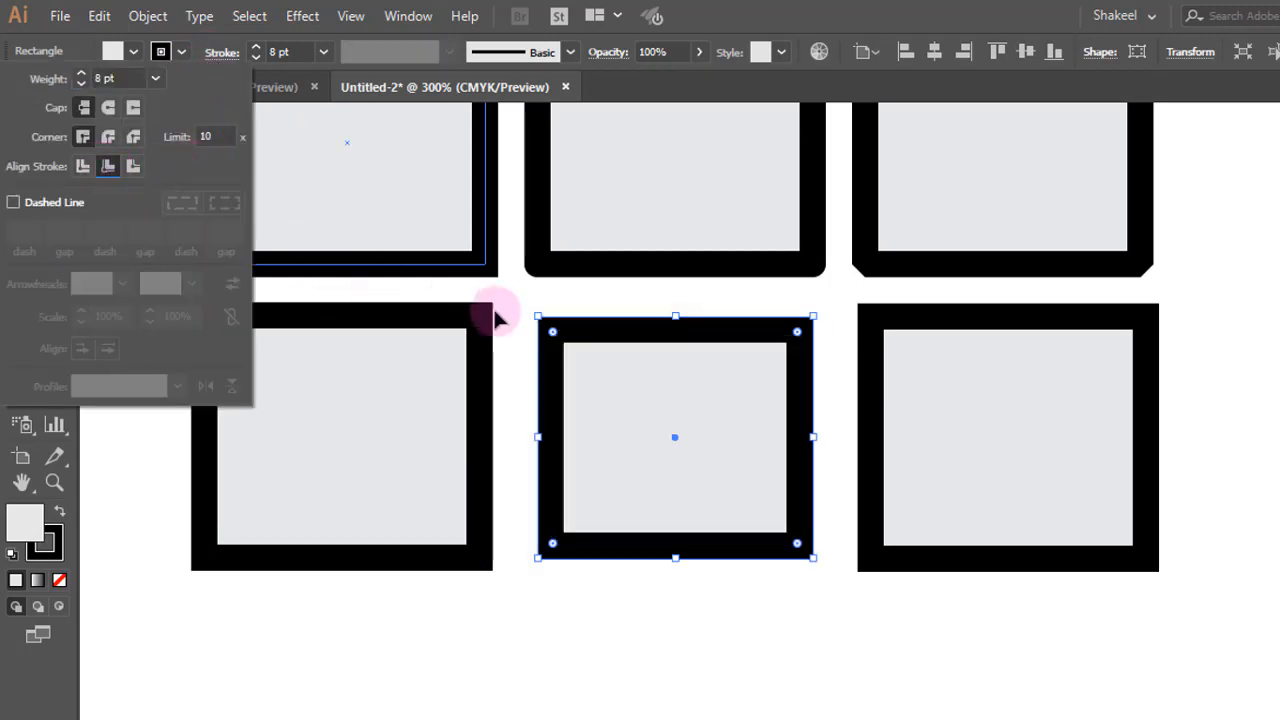
{"action": "left_click", "coordinate": [612, 342]}
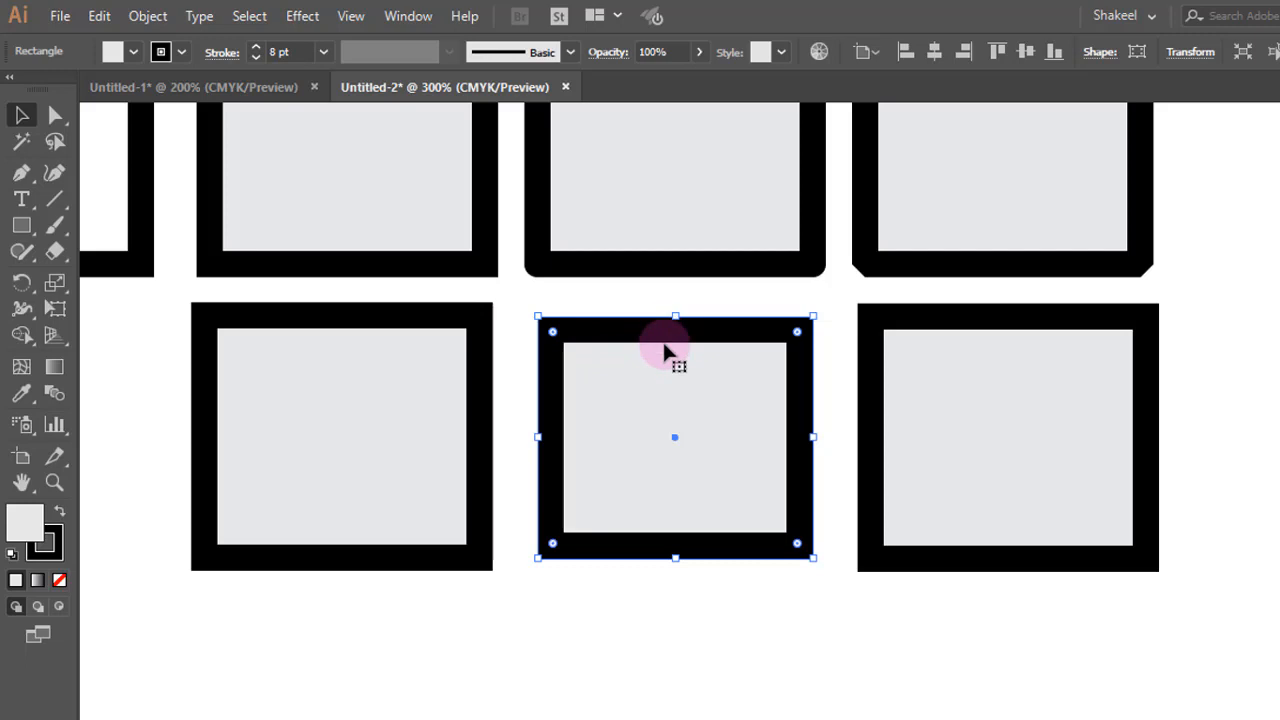
Step: Align the stroke of the last rectangle in the lower row to the outside
{"action": "left_click", "coordinate": [957, 322]}
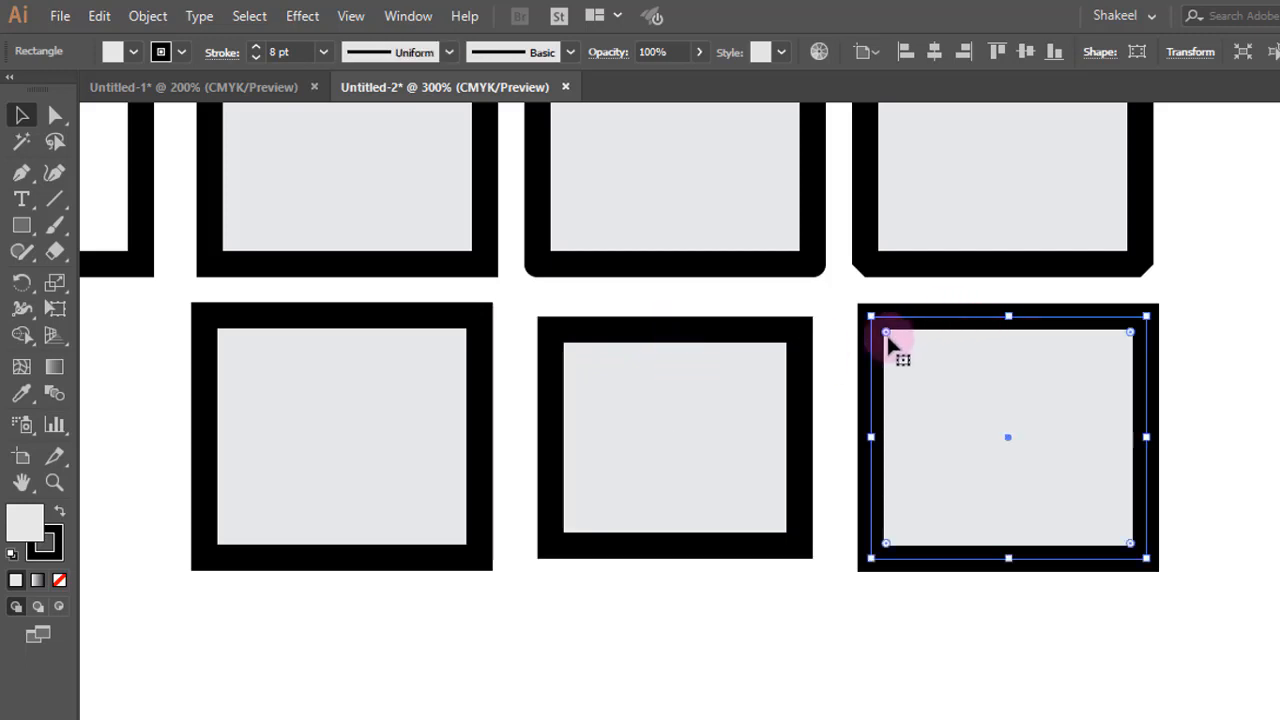
{"action": "left_click", "coordinate": [220, 53]}
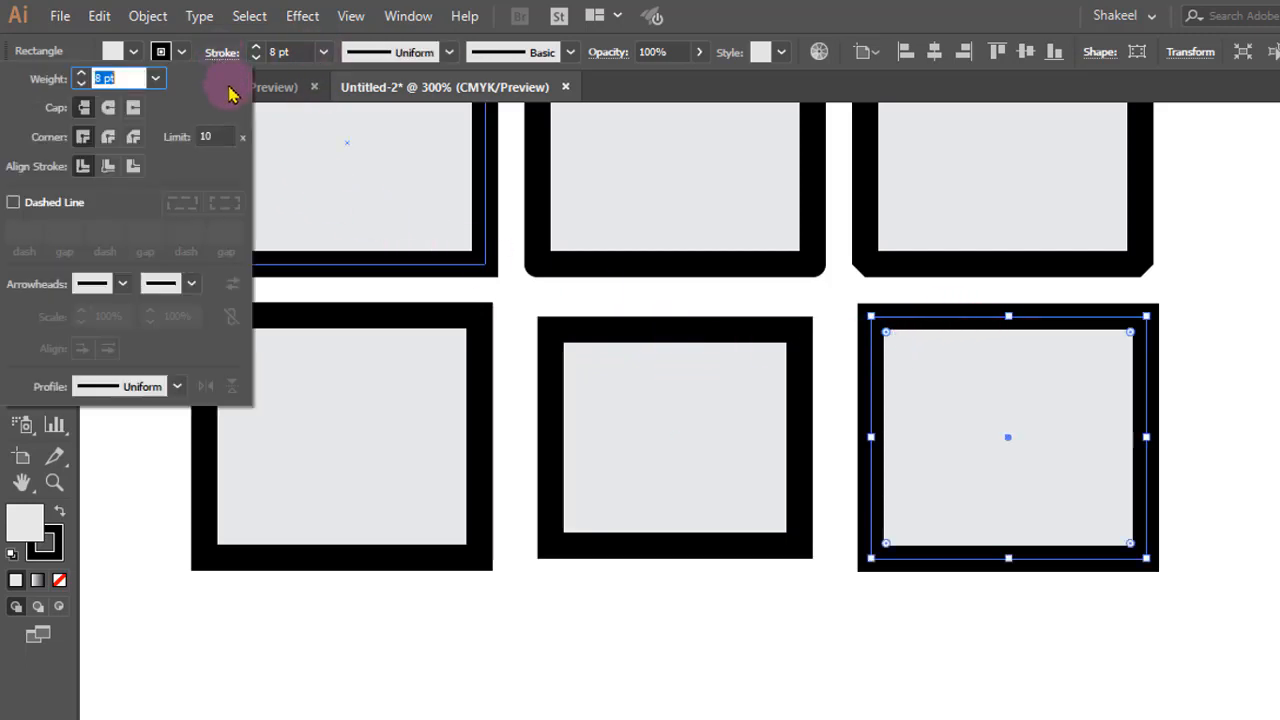
{"action": "left_click", "coordinate": [133, 166]}
{"action": "left_click", "coordinate": [929, 348]}
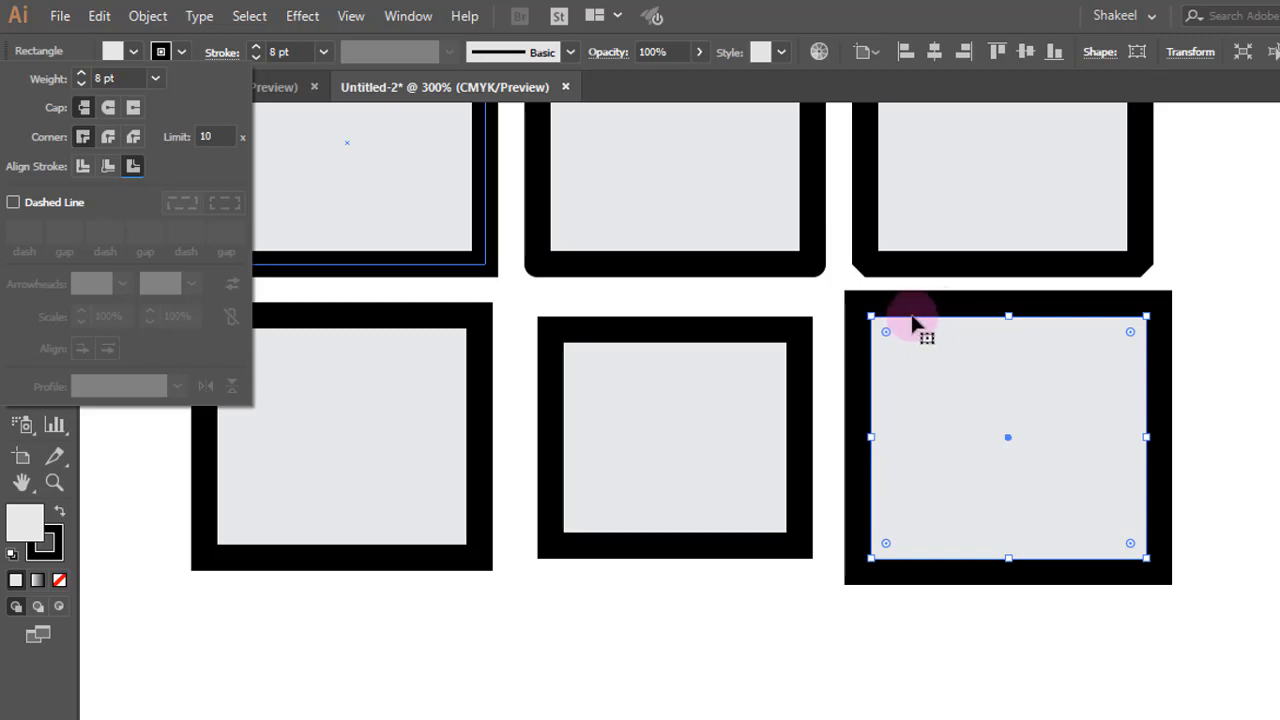
Step: Review the align stroke setting of the first gray rectangle in the lower row, and clear the selection
{"action": "left_click", "coordinate": [770, 329]}
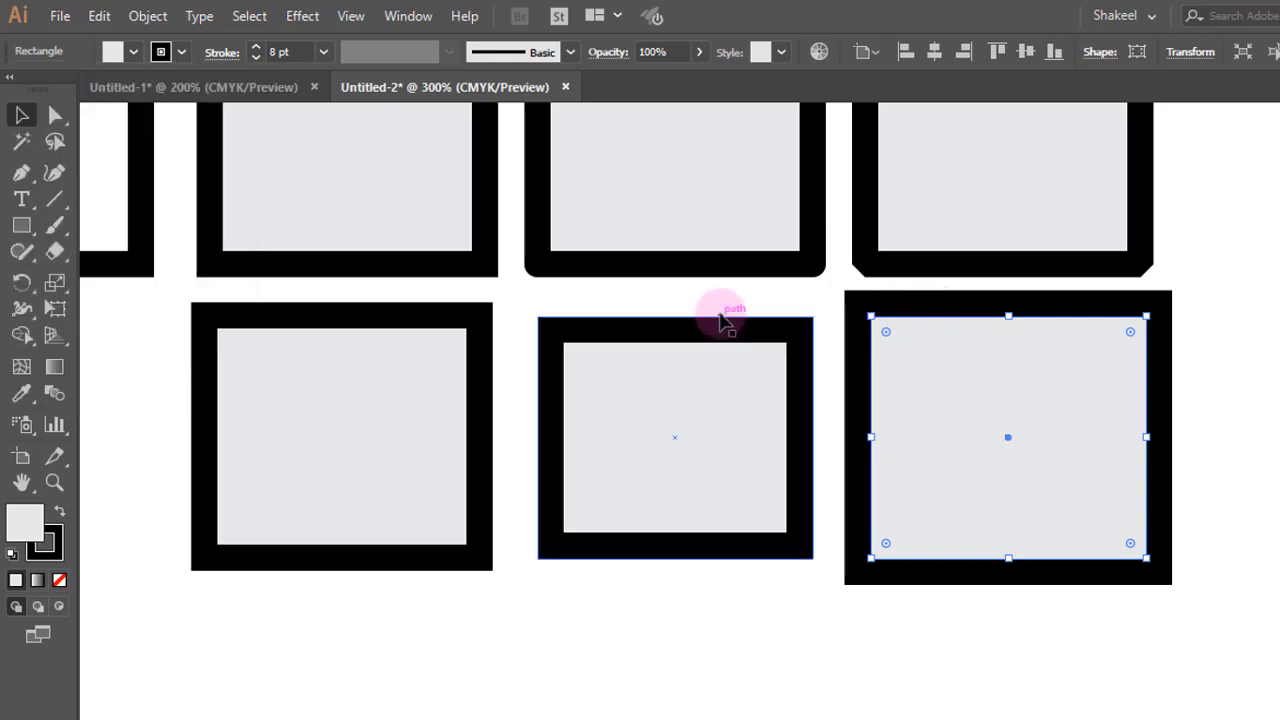
{"action": "left_click", "coordinate": [395, 316]}
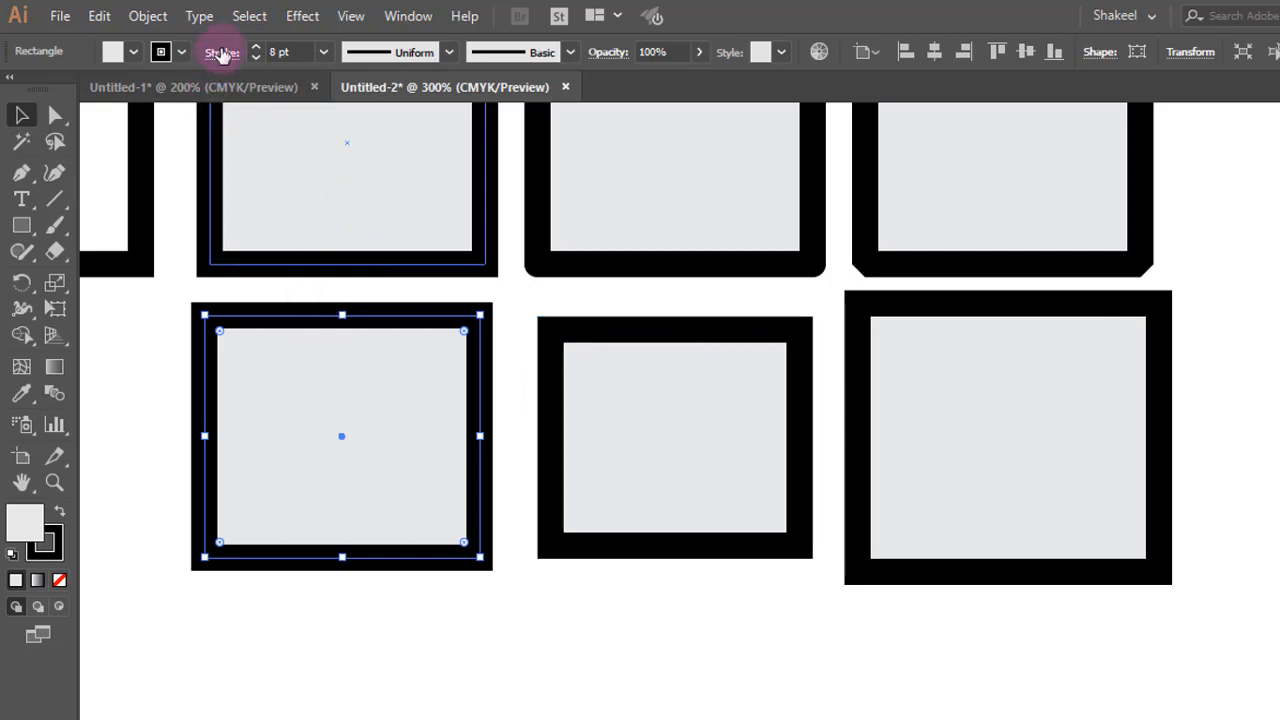
{"action": "left_click", "coordinate": [222, 52]}
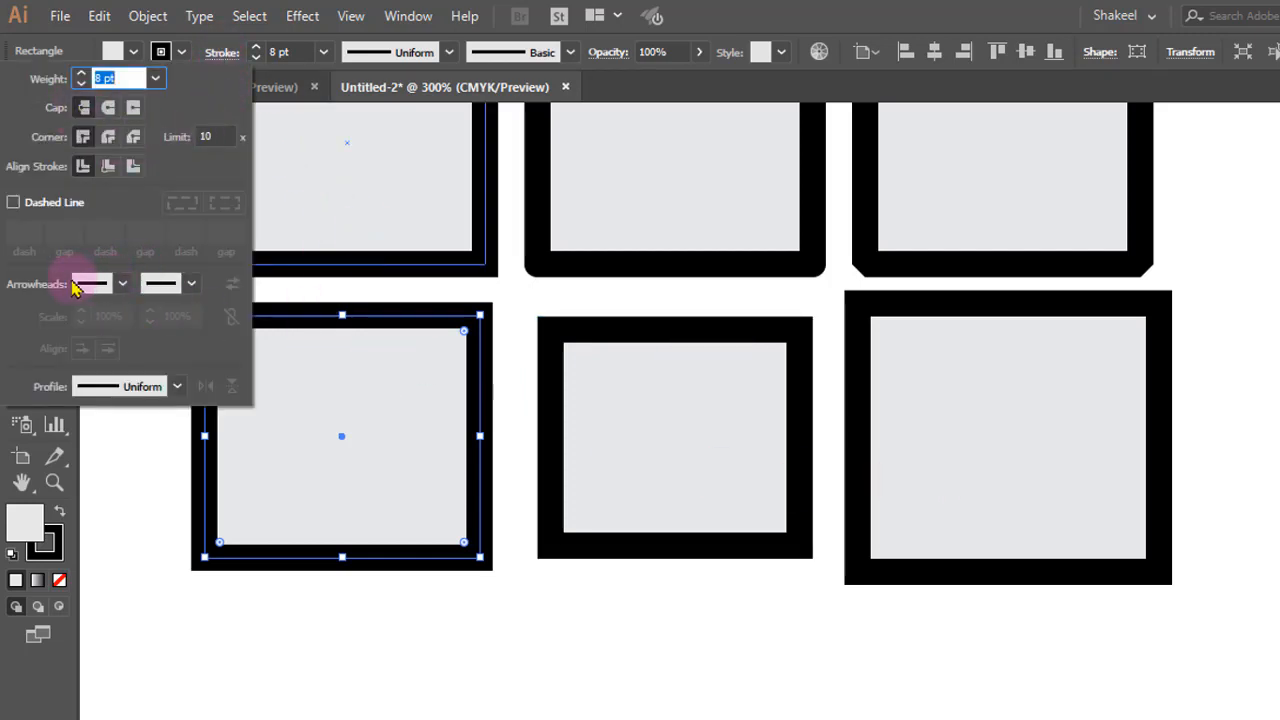
{"action": "left_click", "coordinate": [1060, 653]}
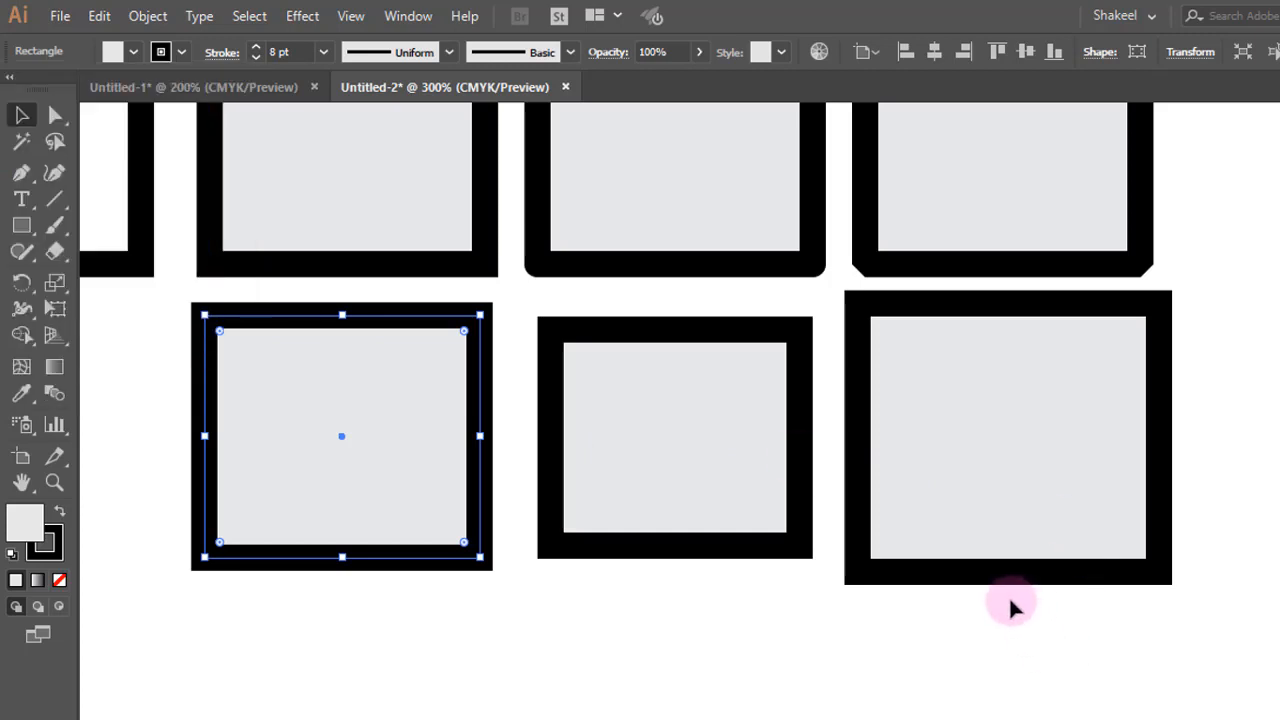
{"action": "left_click", "coordinate": [1086, 641]}
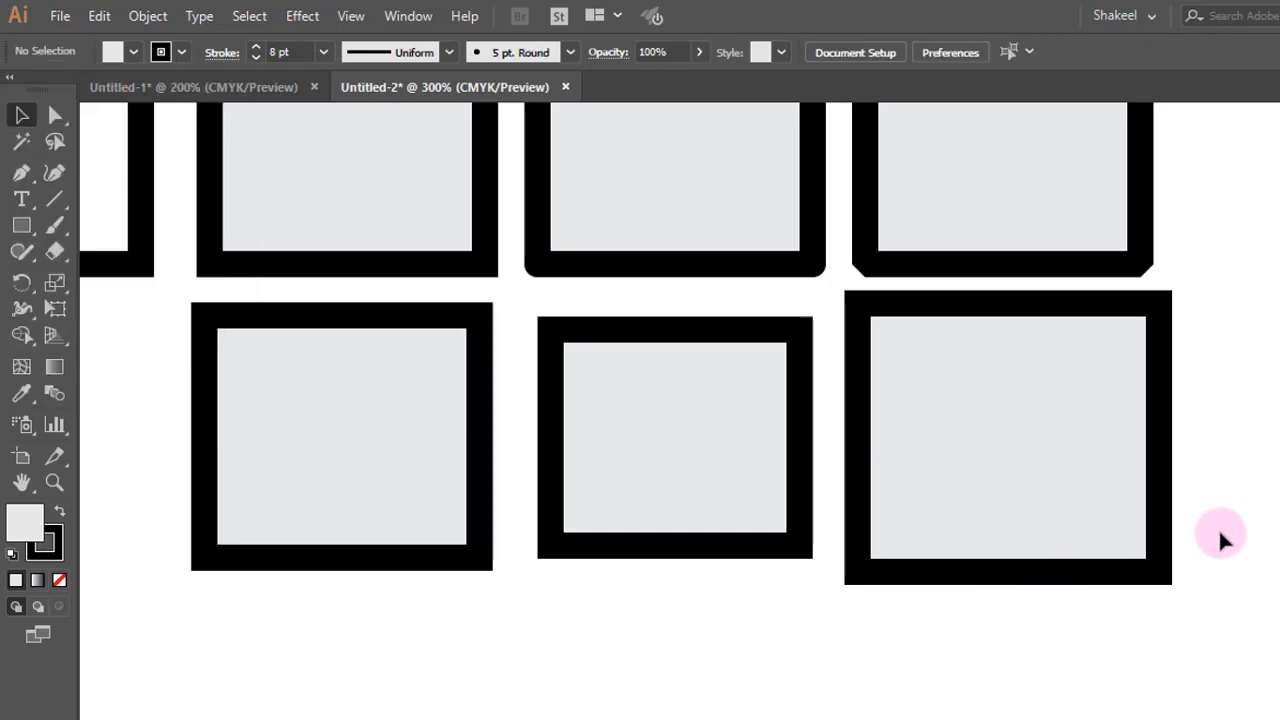
Step: Duplicate the outside-aligned rectangle horizontally, placing the copy at the end of the lower row with a small gap
{"action": "left_click_drag", "start_coordinate": [1147, 591], "coordinate": [1106, 640]}
{"action": "left_click_drag", "start_coordinate": [1190, 592], "coordinate": [1194, 645]}
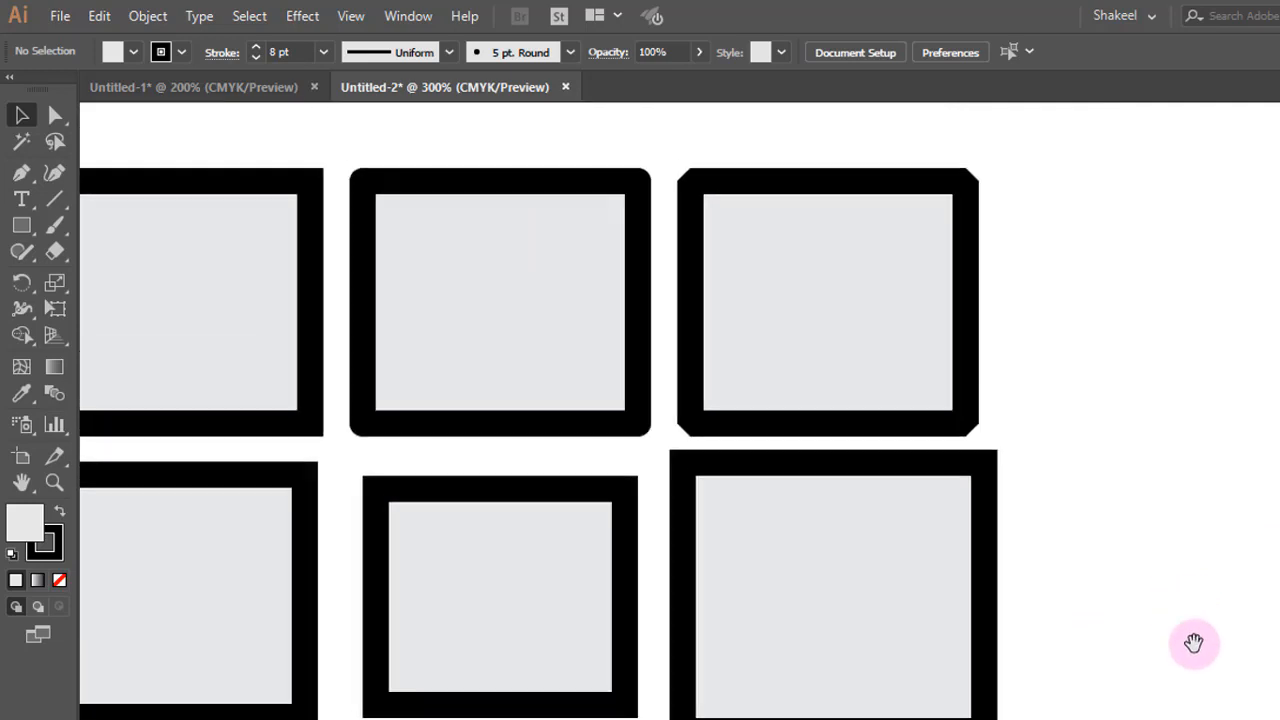
{"action": "left_click", "coordinate": [996, 590]}
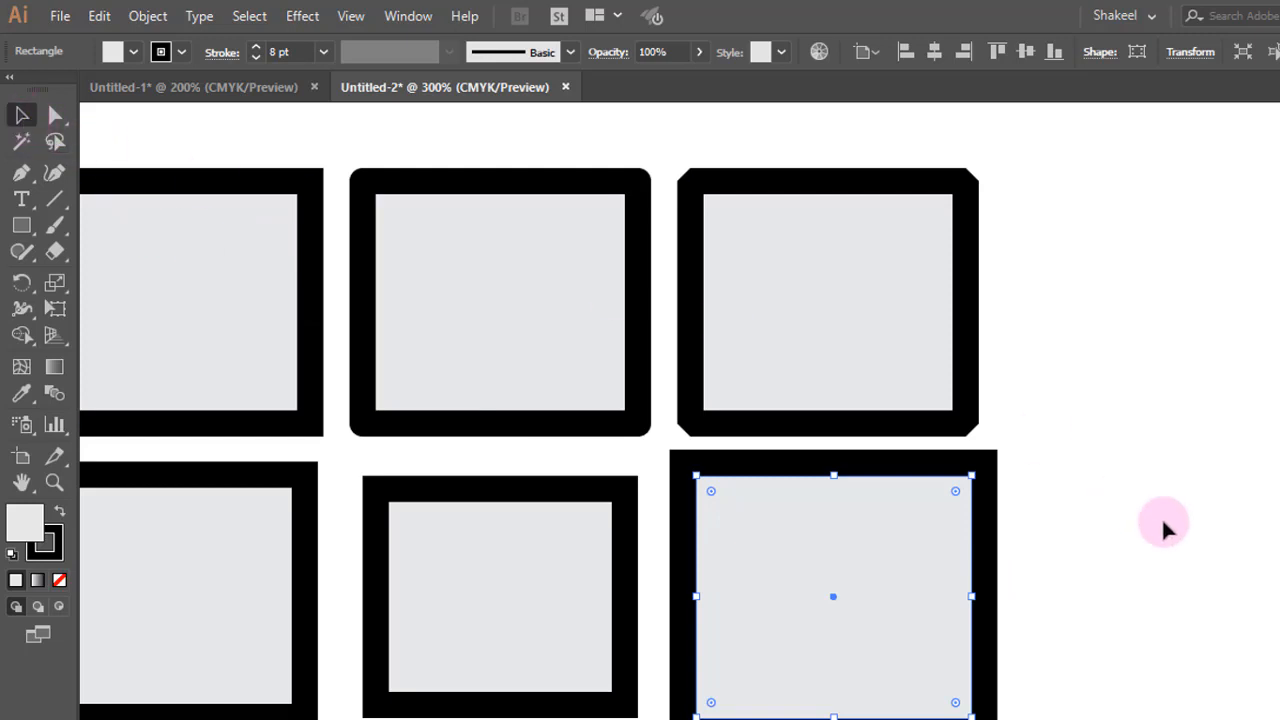
{"action": "left_click_drag", "start_coordinate": [989, 533], "coordinate": [1279, 530]}
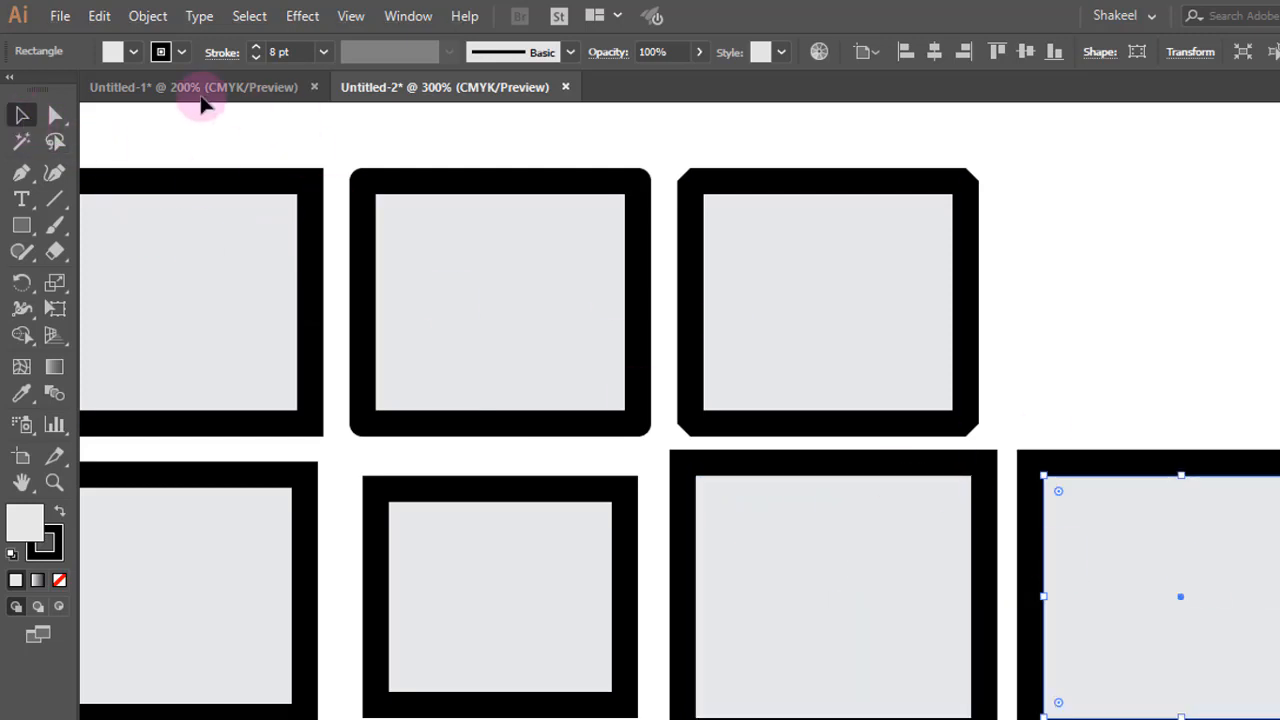
Step: Turn on a dashed line for the new copy's stroke, with a 3 pt dash and a 0 pt gap
{"action": "left_click", "coordinate": [220, 52]}
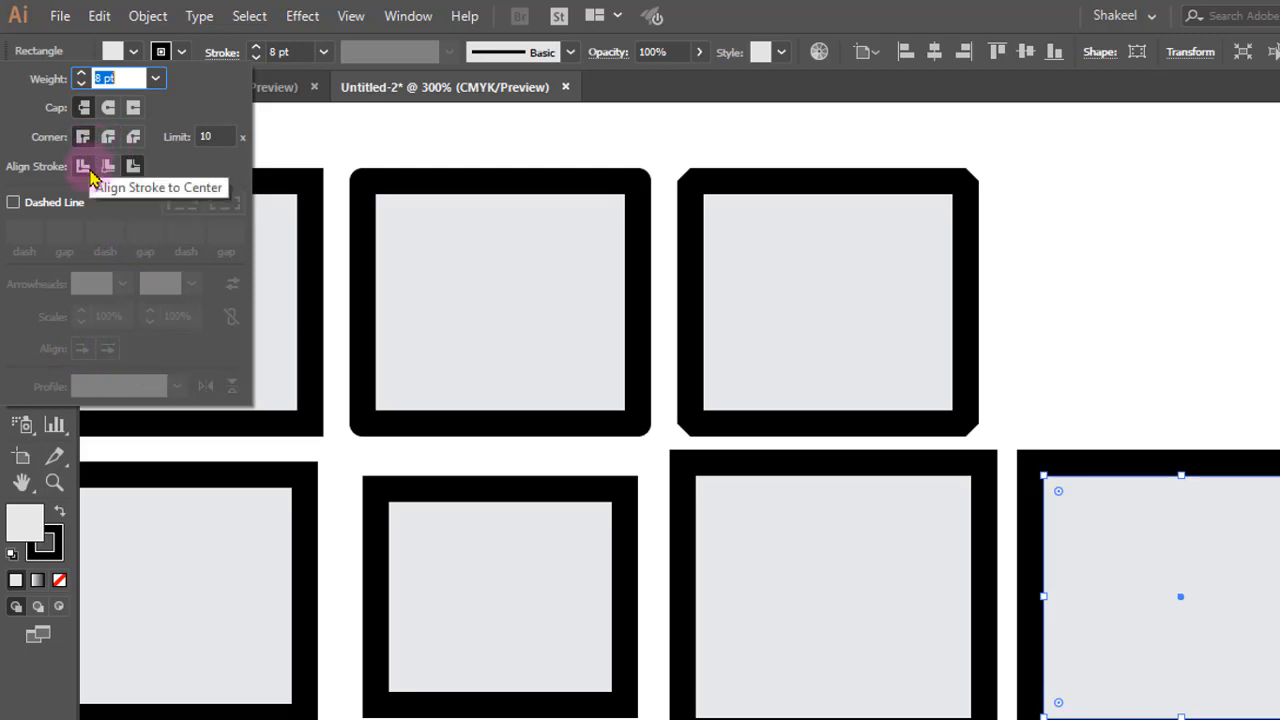
{"action": "left_click", "coordinate": [13, 204]}
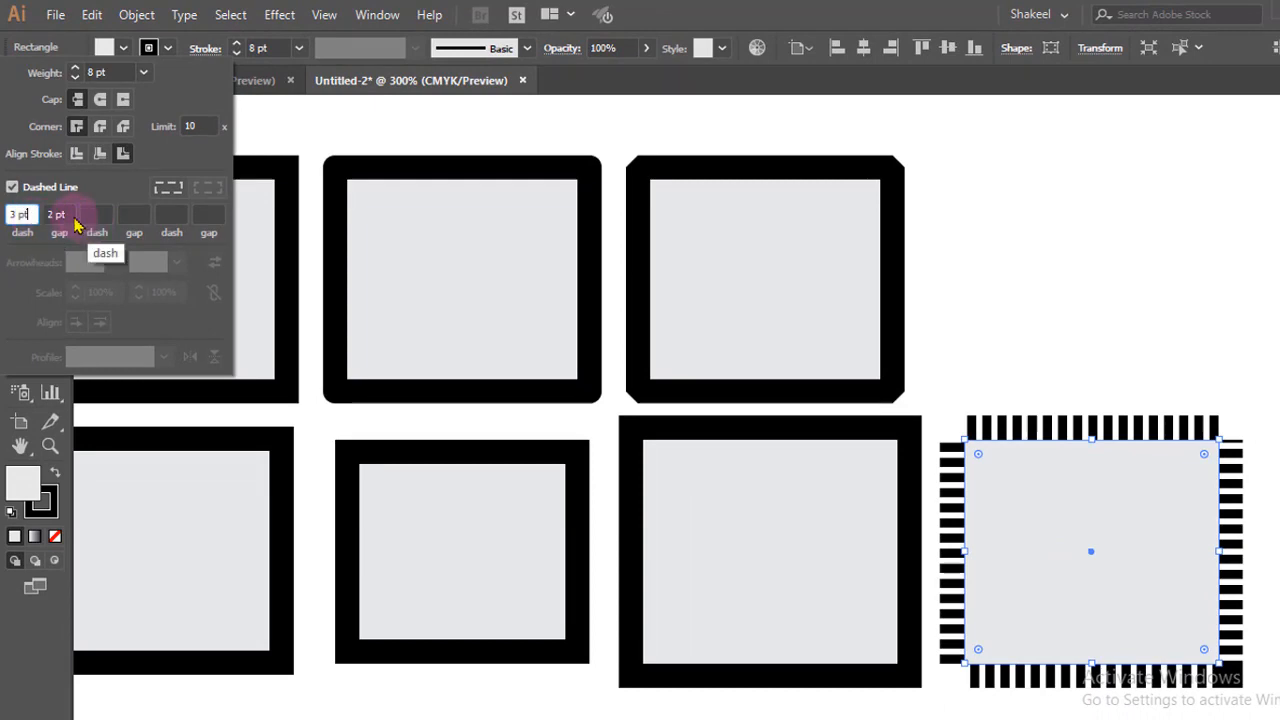
{"action": "left_click", "coordinate": [56, 214]}
{"action": "type", "text": "0"}
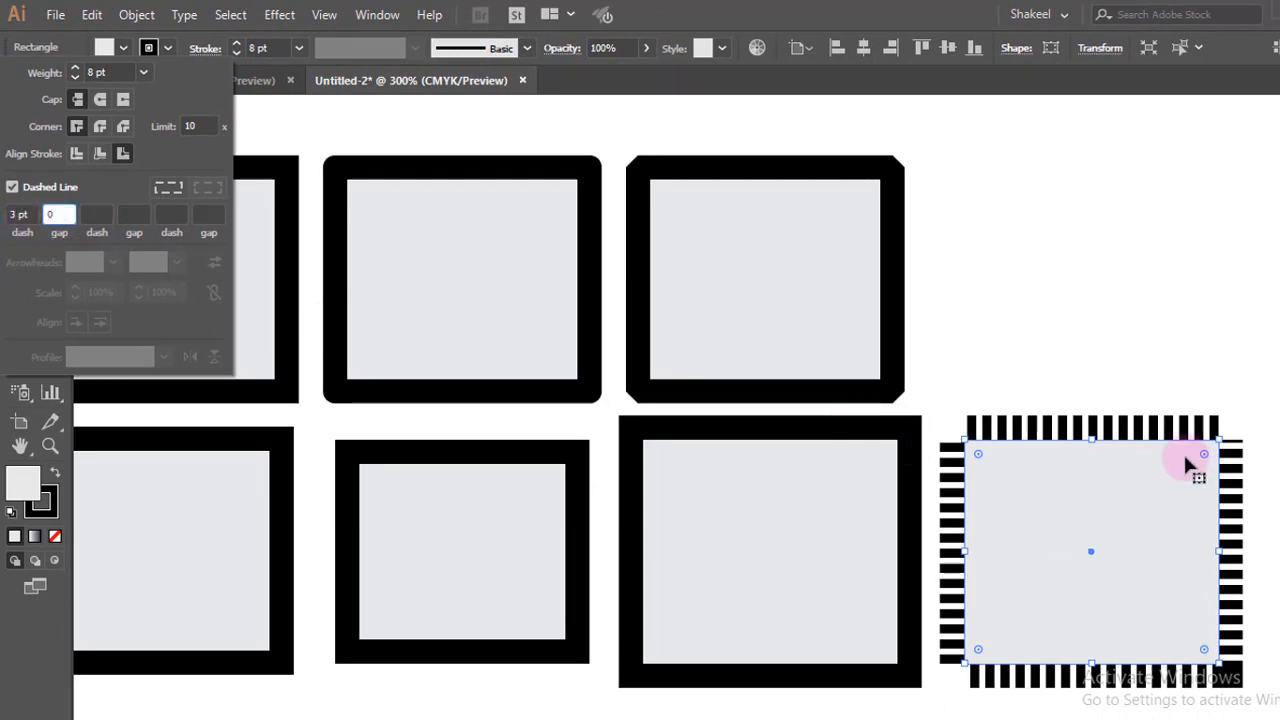
{"action": "left_click", "coordinate": [1175, 448]}
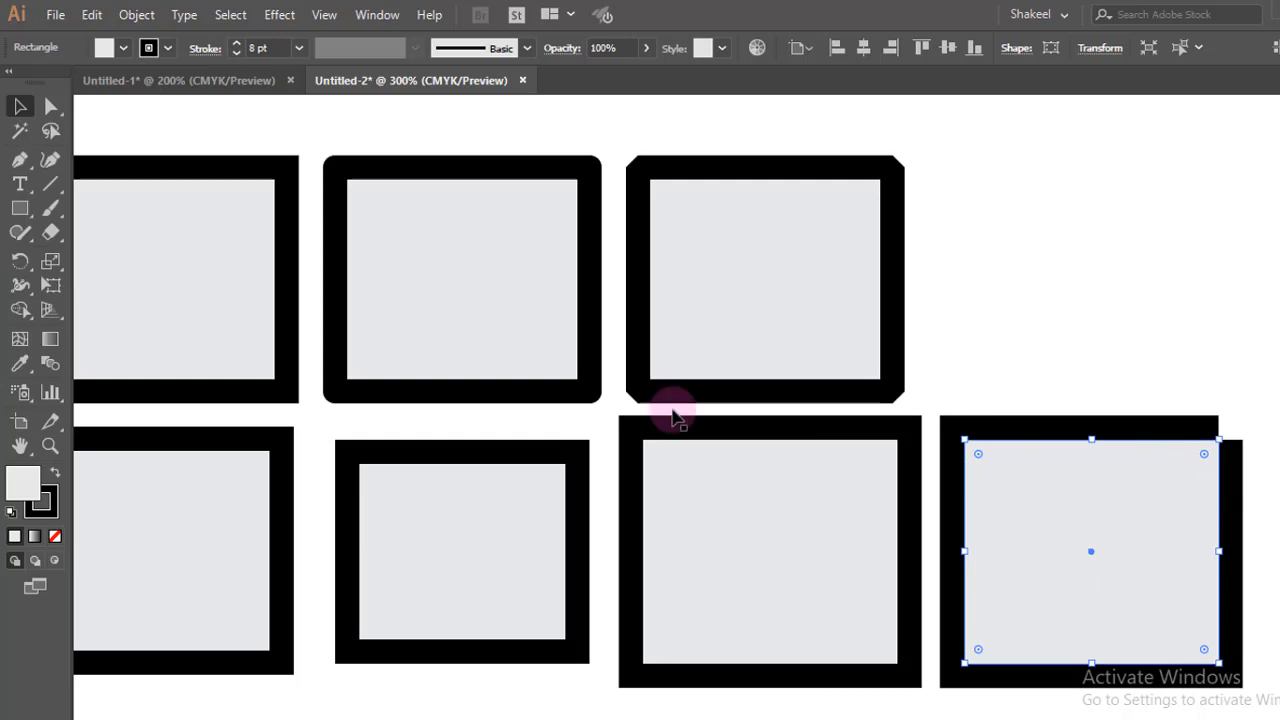
Step: Set the dash length of the new copy's dashed stroke to 6 pt
{"action": "left_click", "coordinate": [205, 48]}
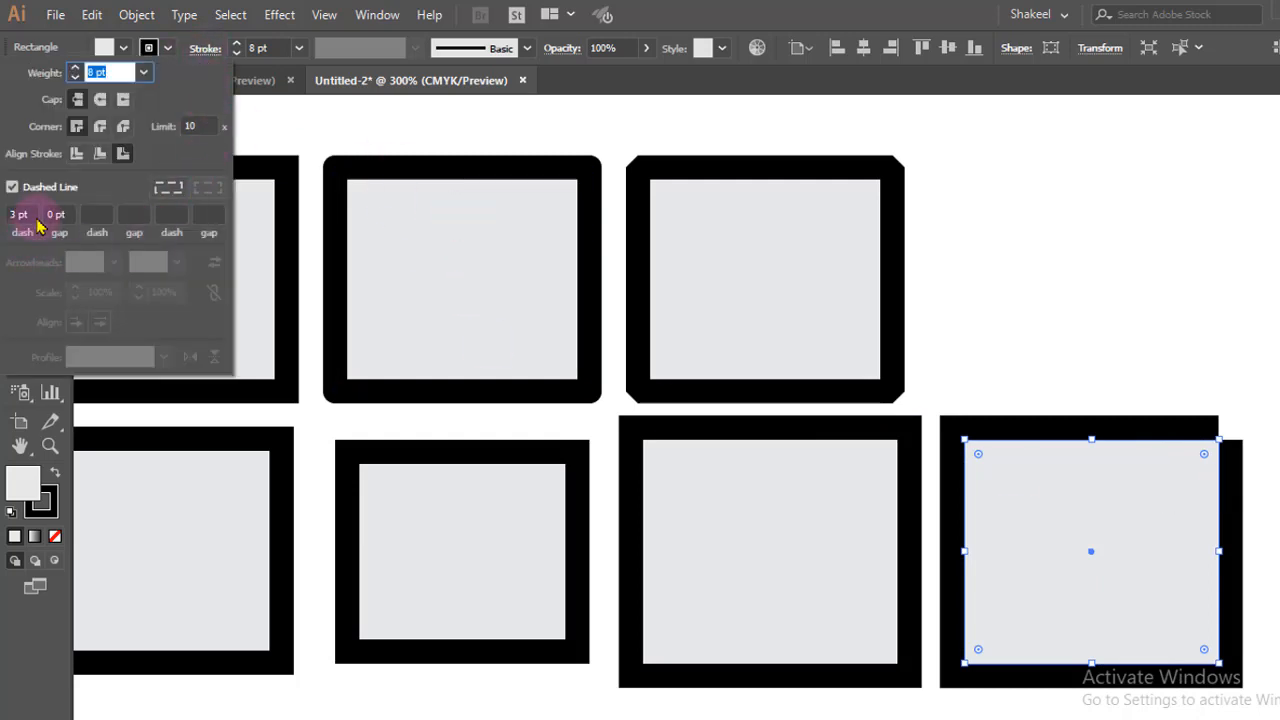
{"action": "left_click", "coordinate": [31, 213]}
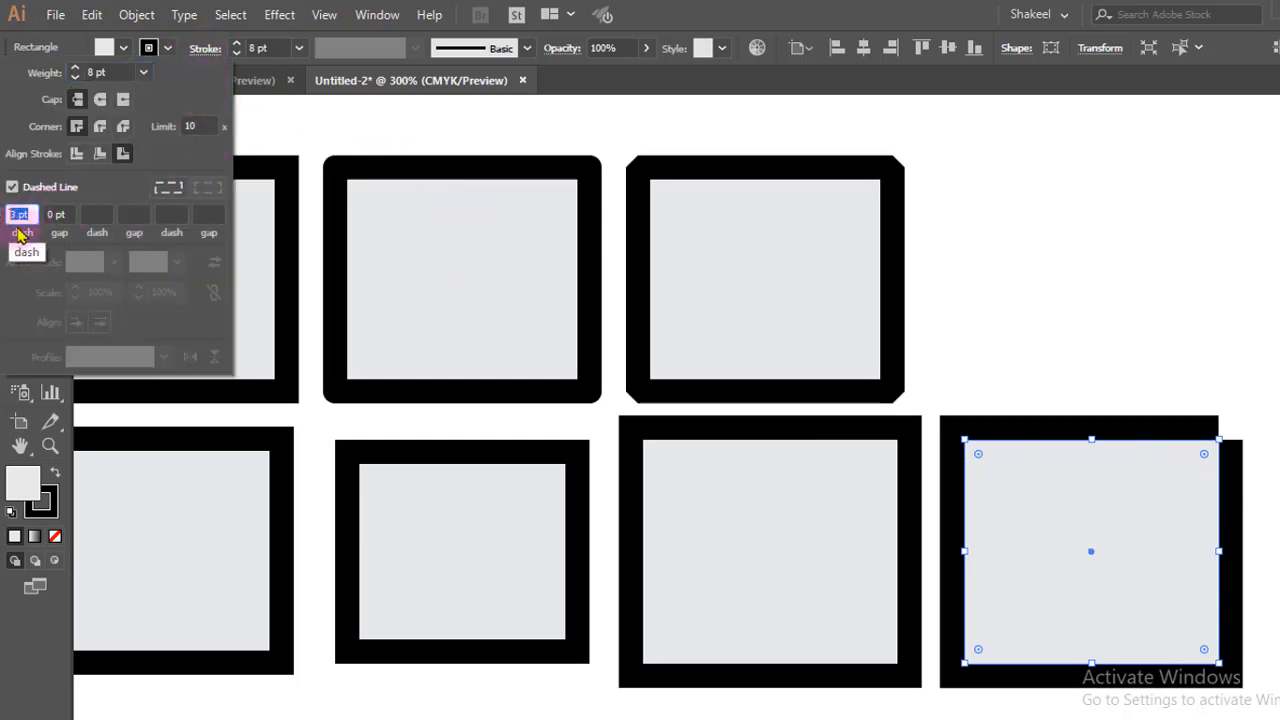
{"action": "type", "text": "6"}
{"action": "key", "text": "Return"}
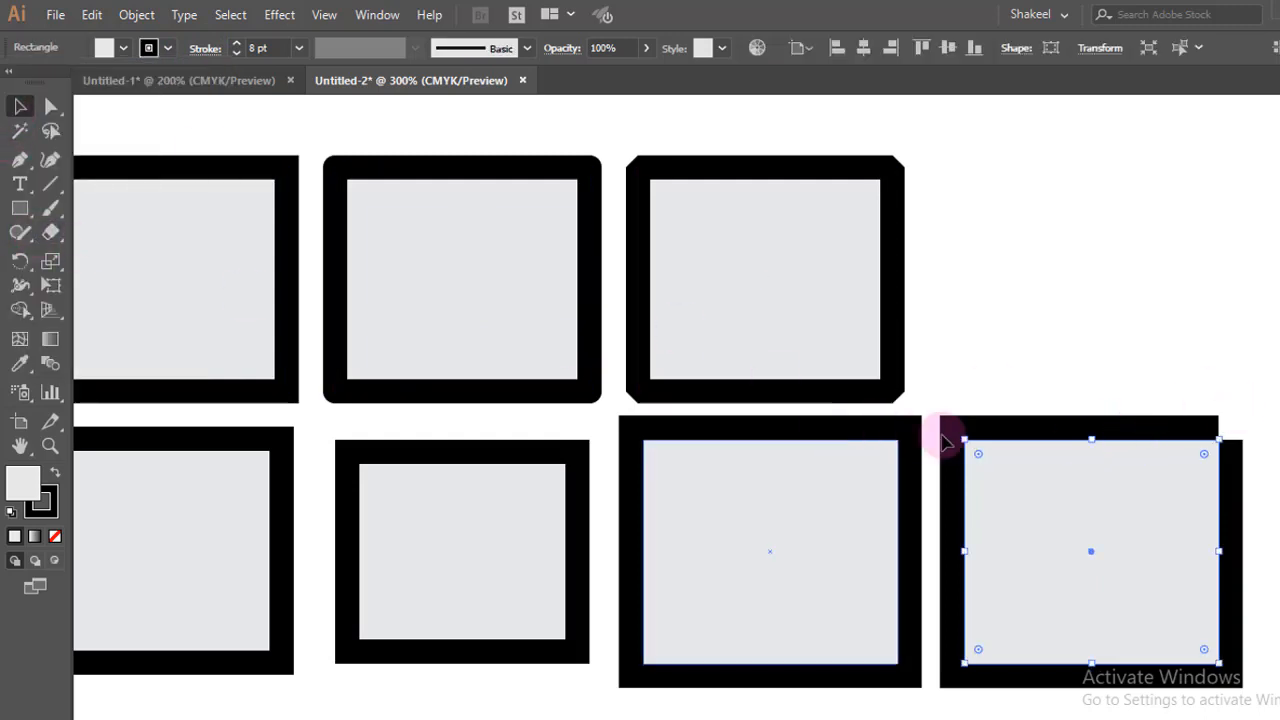
Step: Re-enter 6 pt as the dash length of the selected rectangle's stroke, and set the gap to 2 pt
{"action": "left_click", "coordinate": [205, 50]}
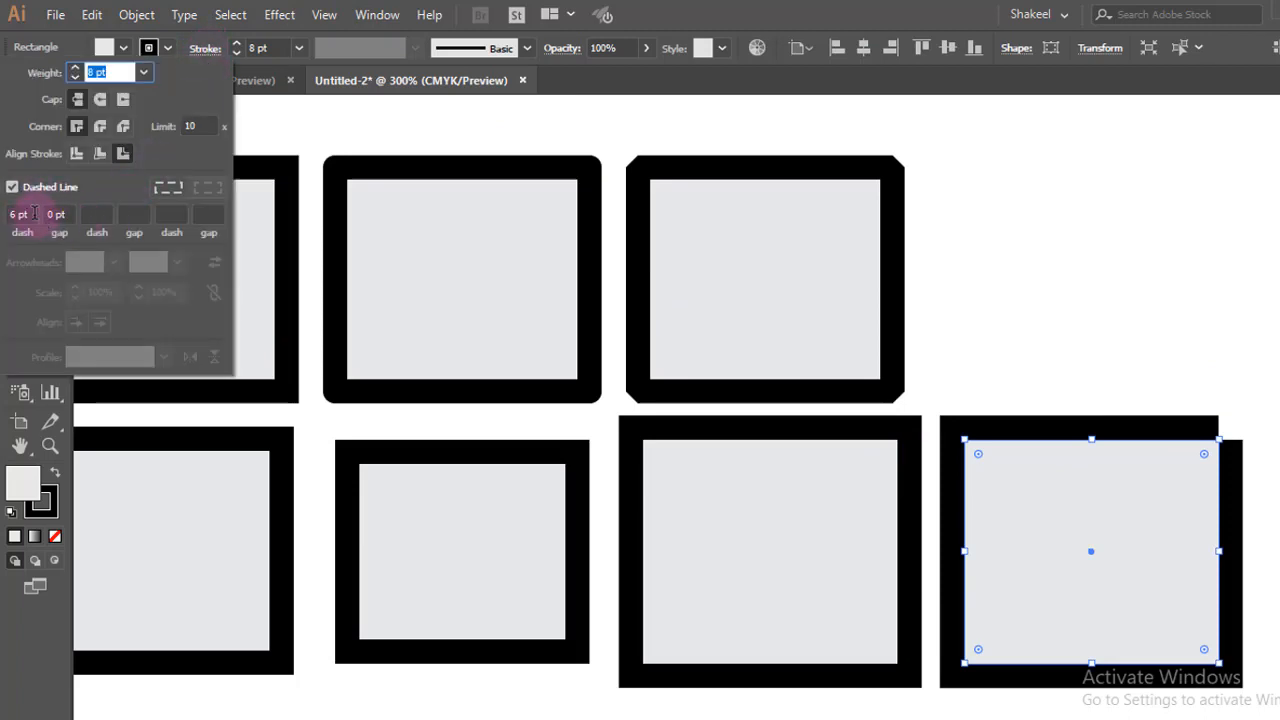
{"action": "left_click", "coordinate": [31, 213]}
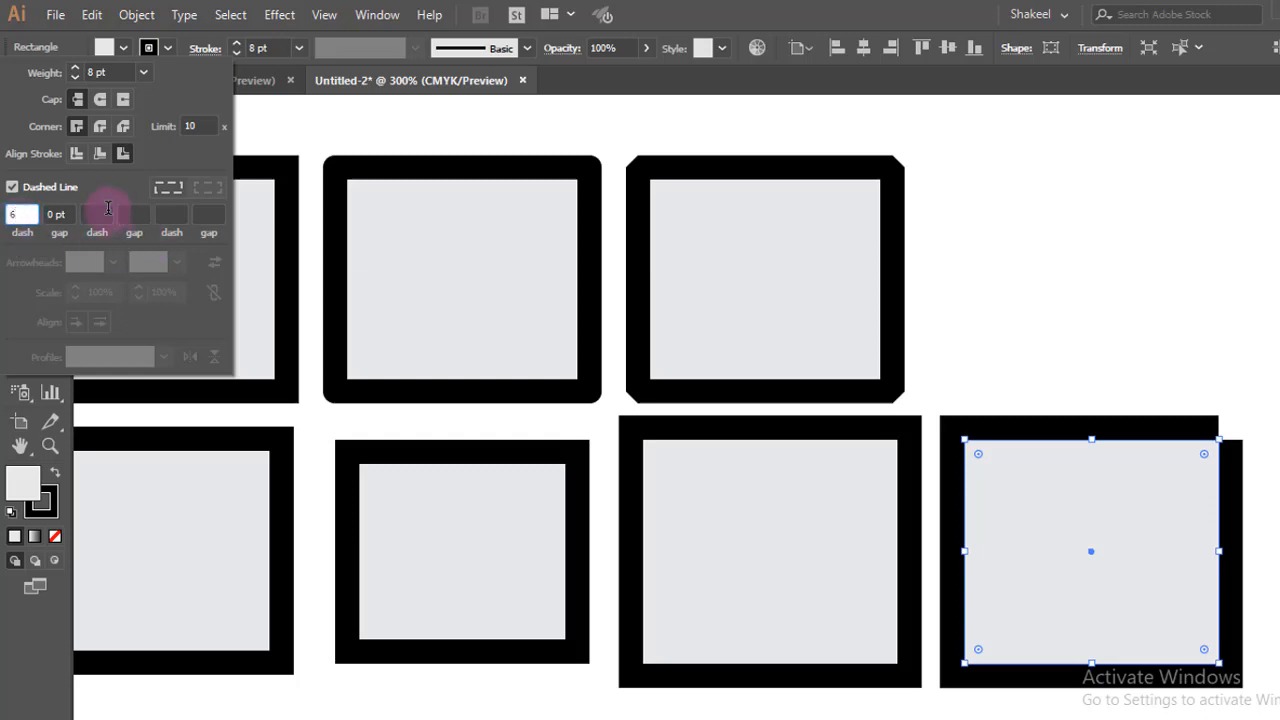
{"action": "left_click", "coordinate": [70, 214]}
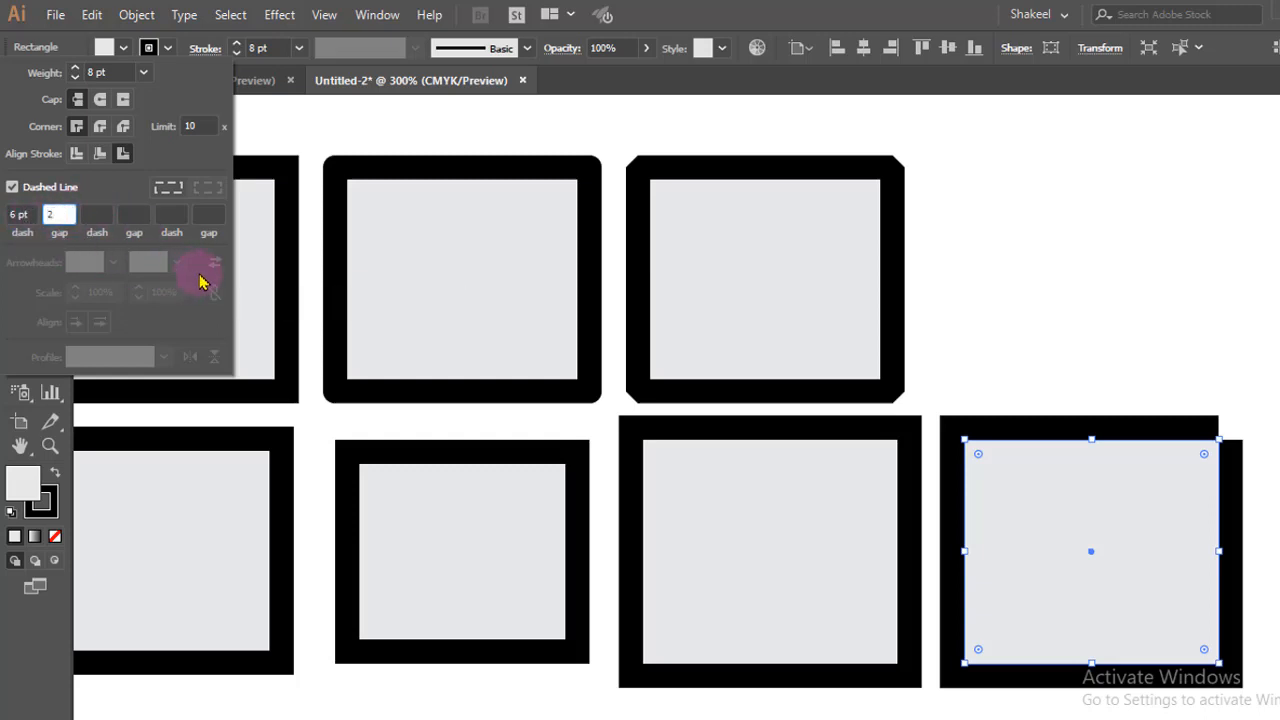
{"action": "left_click", "coordinate": [97, 214]}
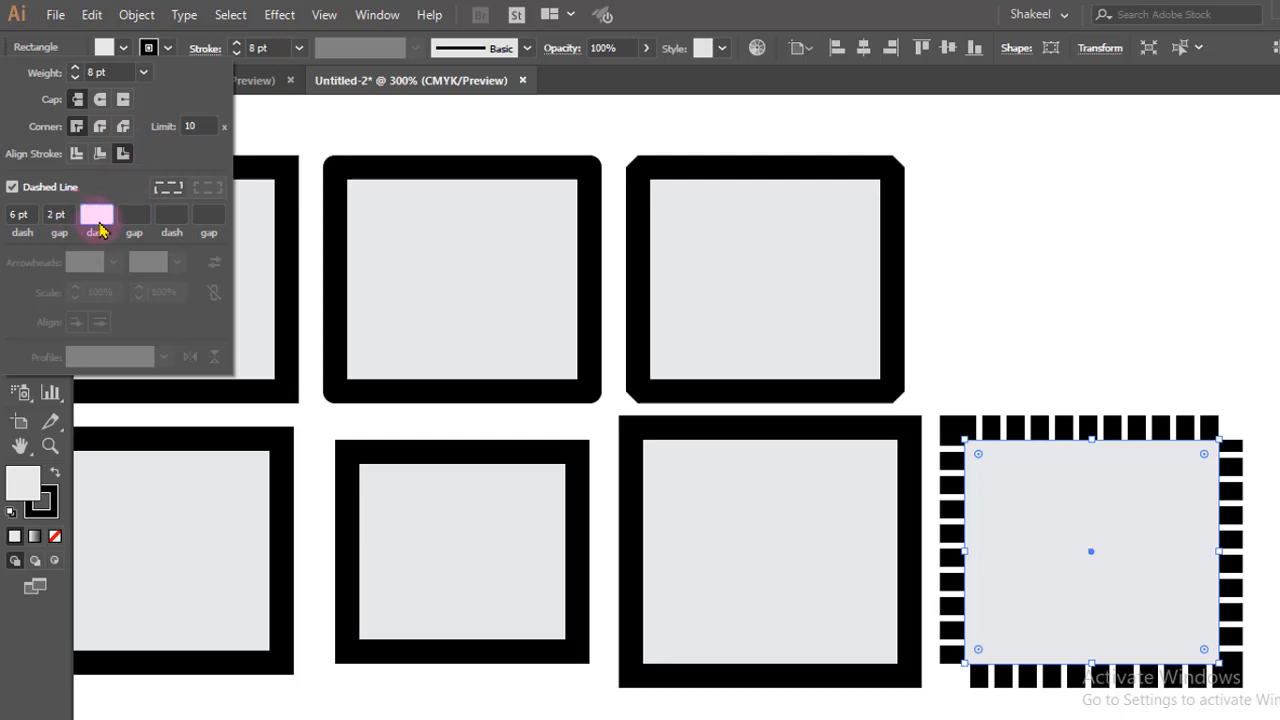
Step: Set the selected rectangle's dash pattern to 3 pt dash, 2 pt gap, 2 pt dash, 2 pt gap, 2 pt dash, 22 pt gap
{"action": "left_click", "coordinate": [19, 214]}
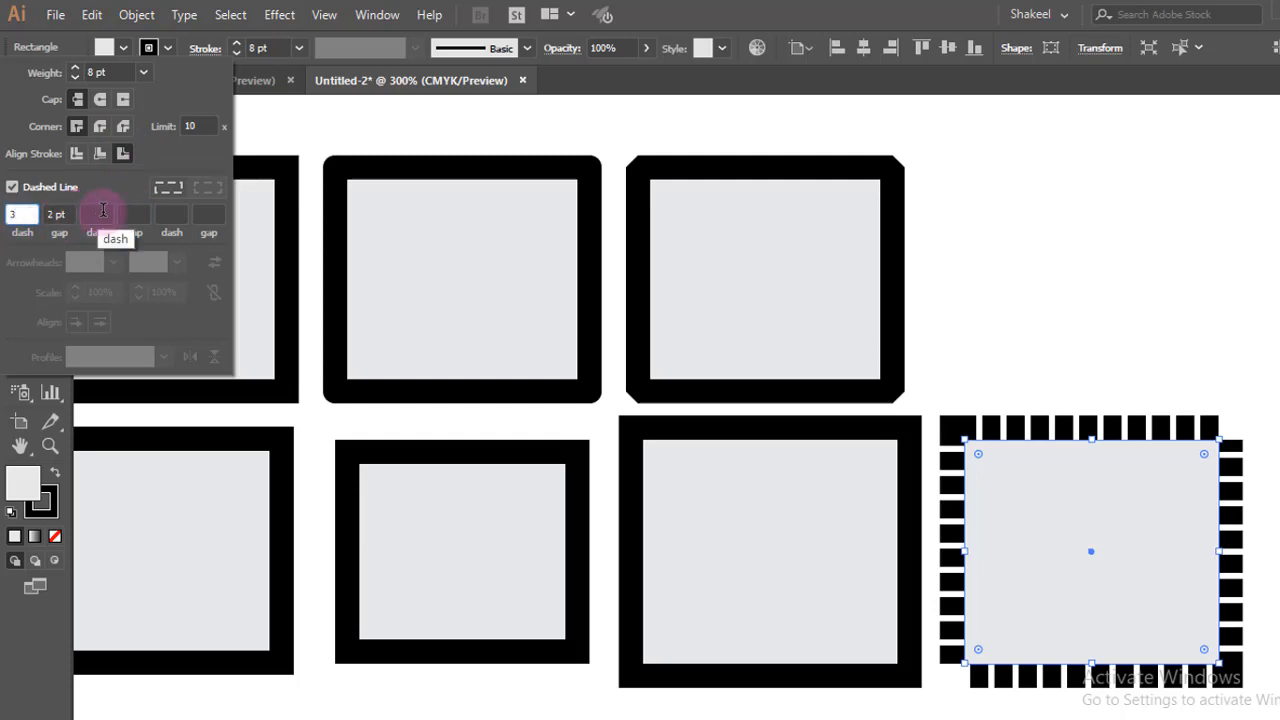
{"action": "left_click", "coordinate": [97, 214]}
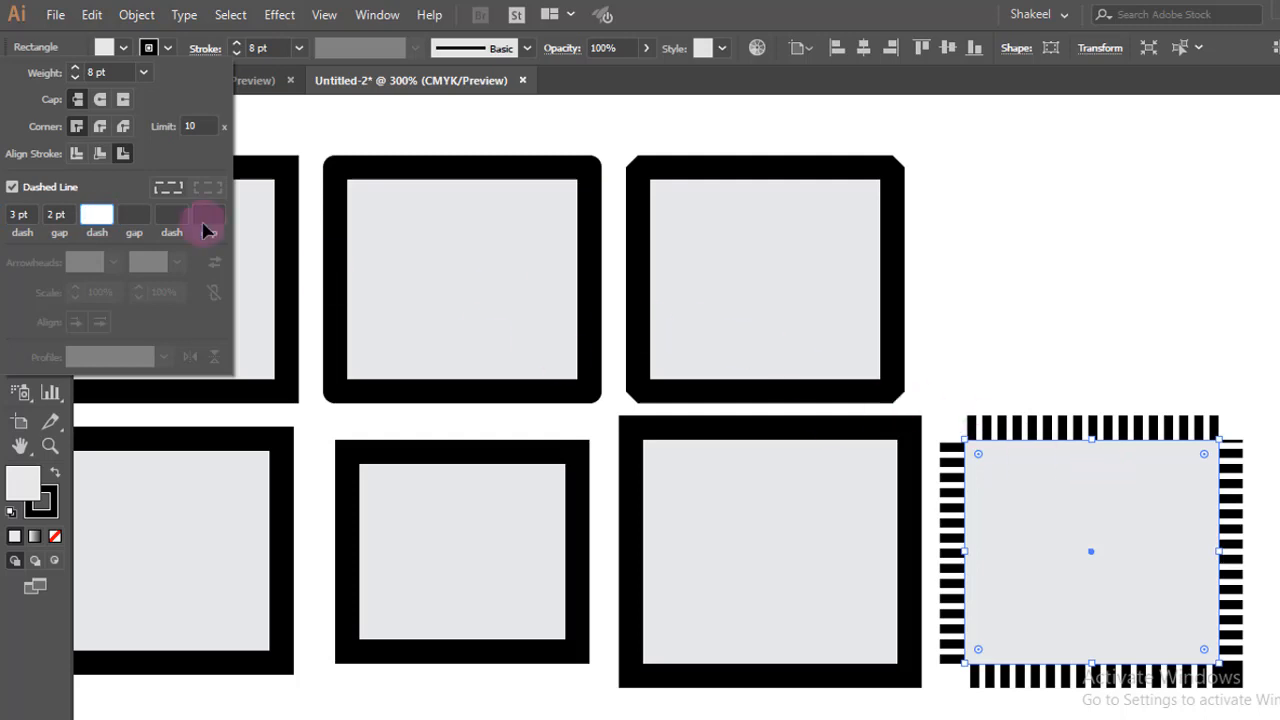
{"action": "left_click", "coordinate": [108, 220]}
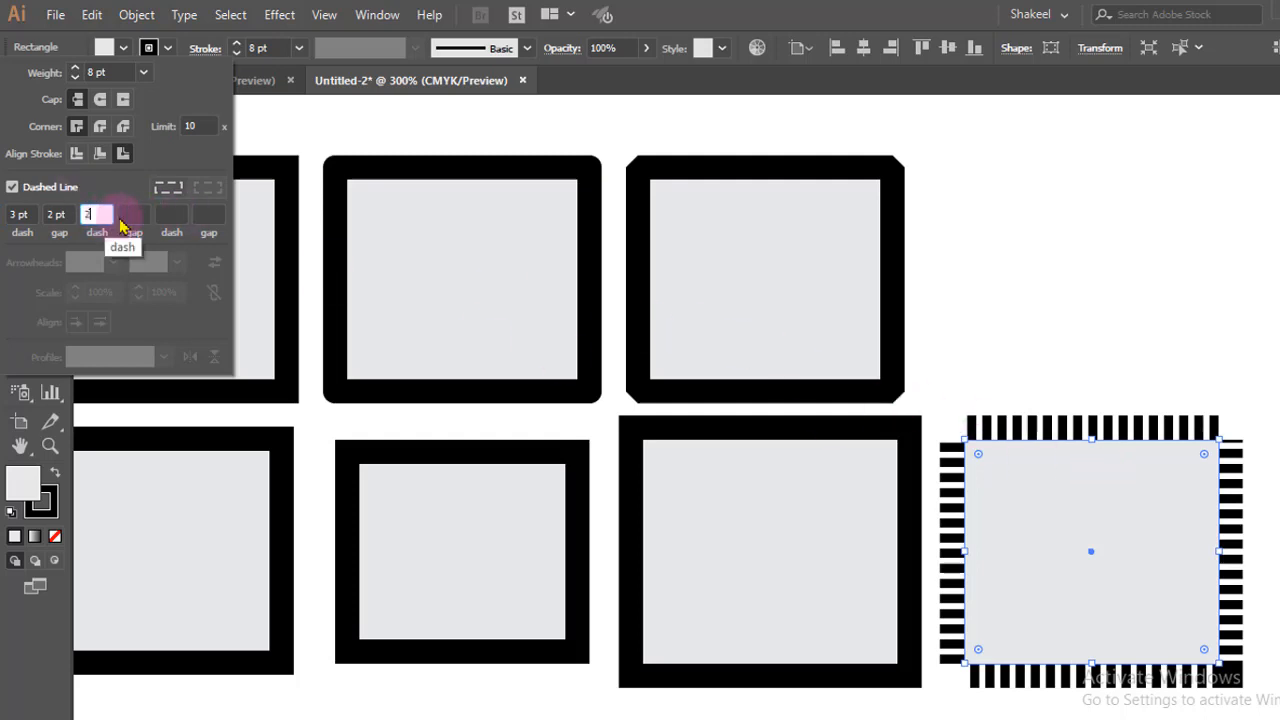
{"action": "left_click", "coordinate": [130, 214]}
{"action": "type", "text": "2"}
{"action": "left_click", "coordinate": [171, 214]}
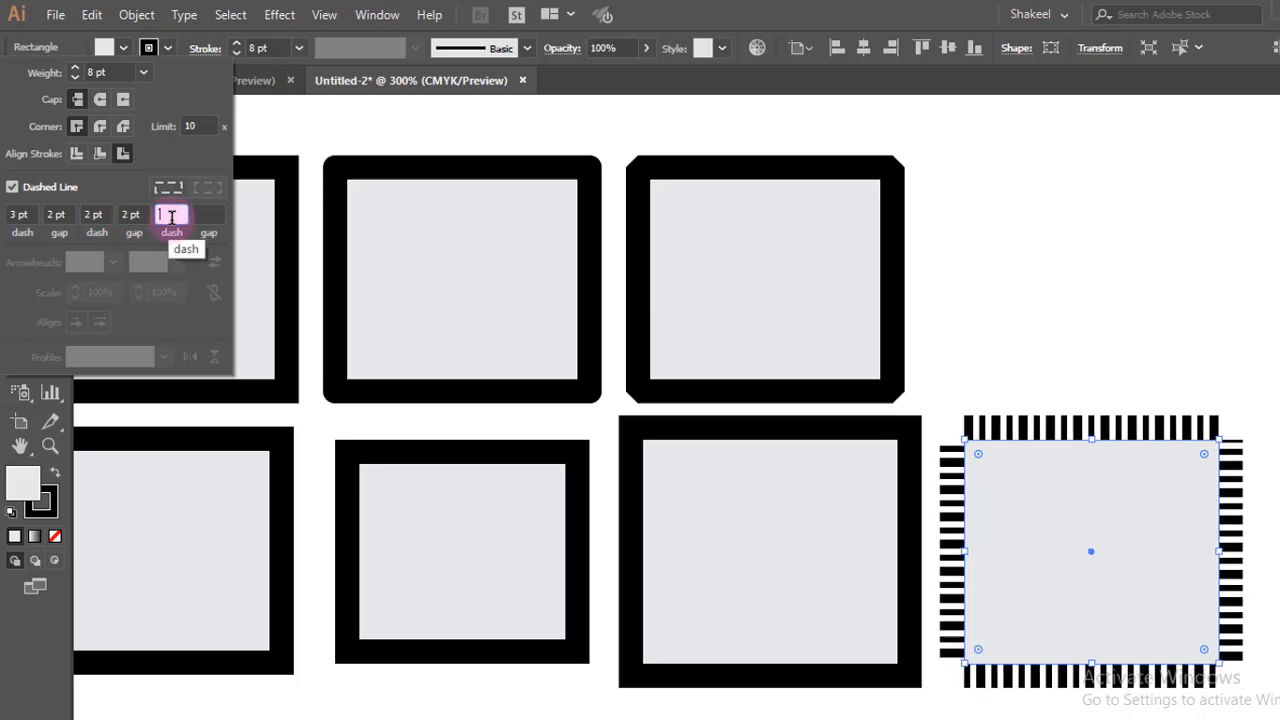
{"action": "type", "text": "2"}
{"action": "left_click", "coordinate": [208, 214]}
{"action": "type", "text": "22"}
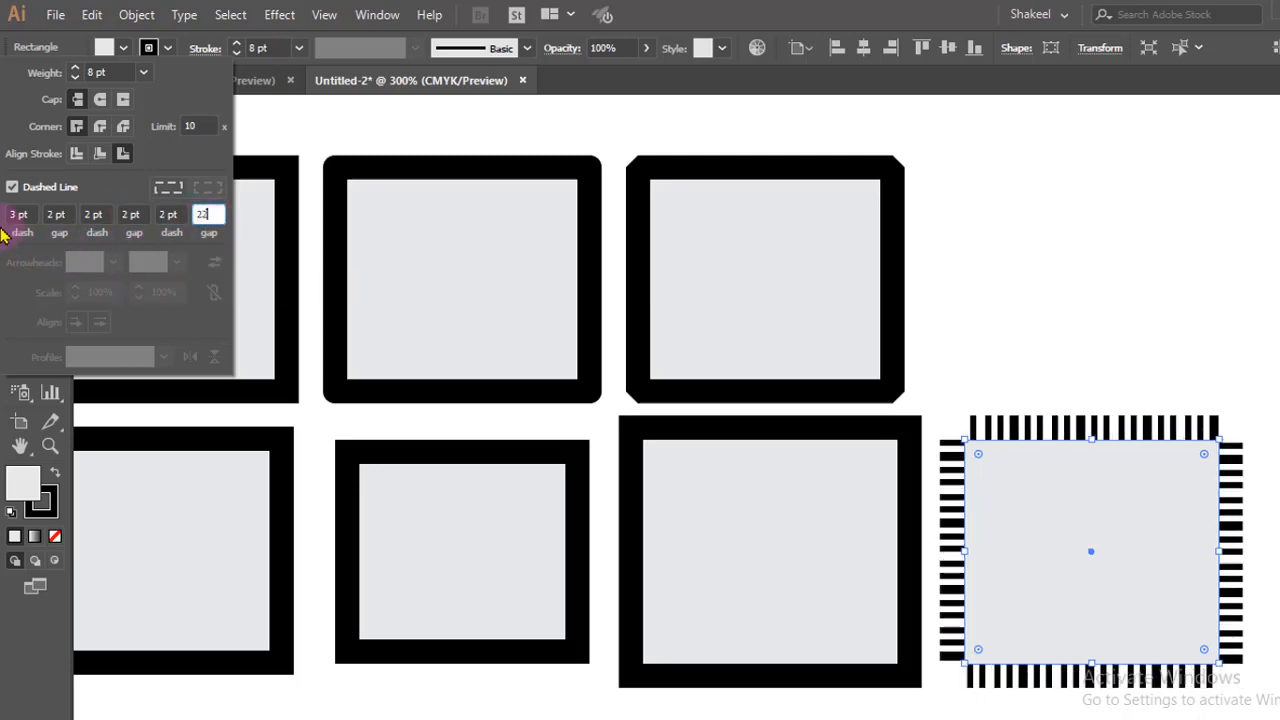
Step: Set both the first dash and the last gap of the rectangle's dash pattern to 2 pt
{"action": "left_click", "coordinate": [18, 214]}
{"action": "type", "text": "2"}
{"action": "left_click", "coordinate": [207, 214]}
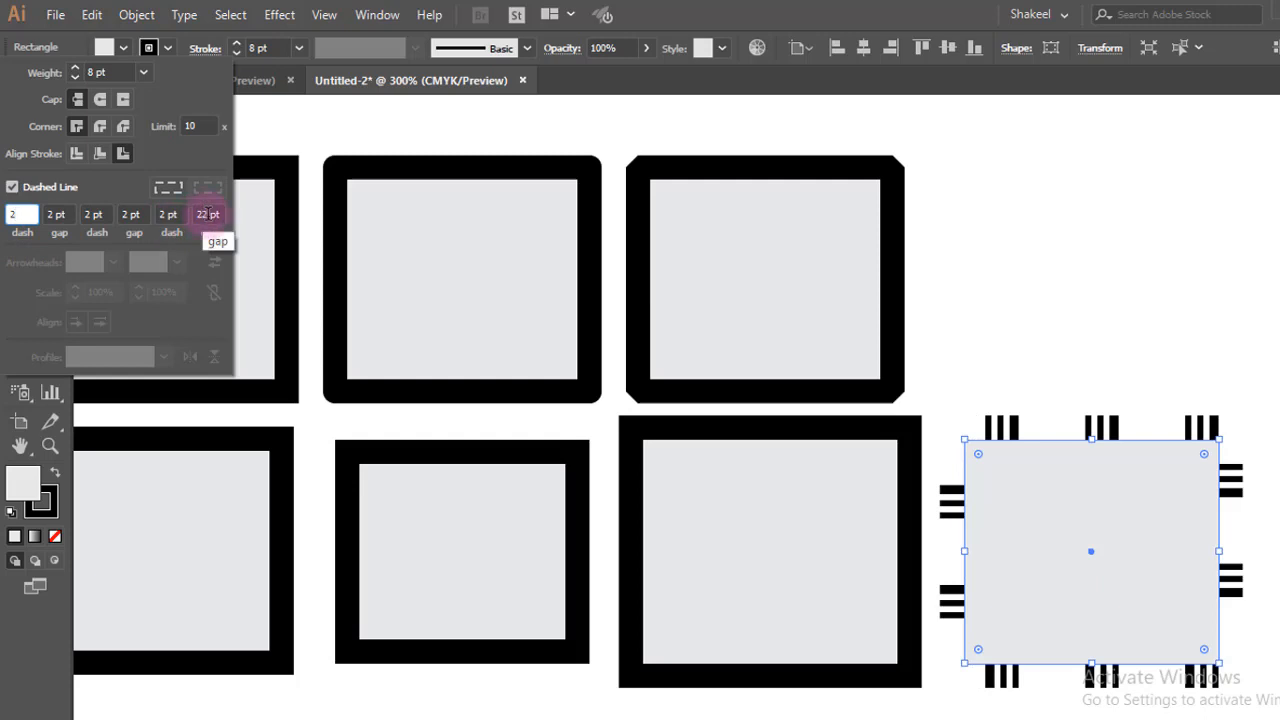
{"action": "type", "text": "2"}
{"action": "left_click", "coordinate": [100, 215]}
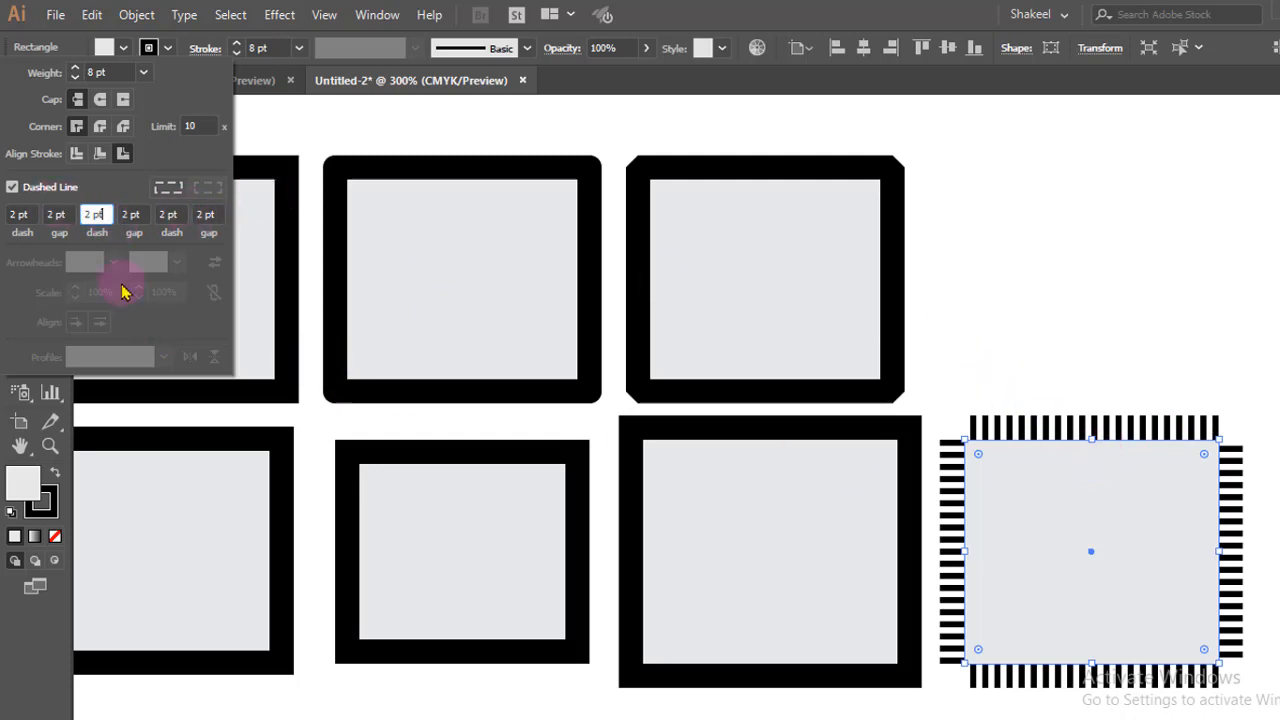
{"action": "key", "text": "Return"}
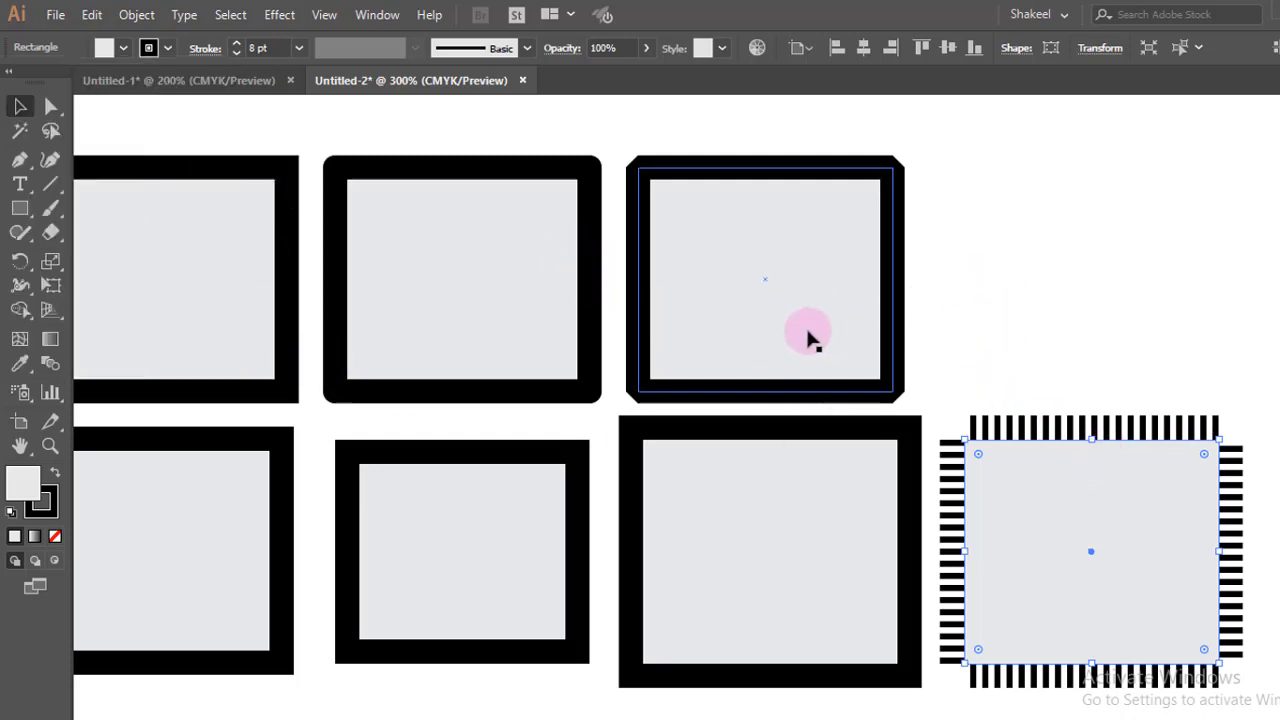
Step: Draw a long horizontal line with the Line Segment tool in the empty area below the rectangle rows
{"action": "scroll", "coordinate": [875, 340], "scroll_direction": "down", "scroll_amount": 3}
{"action": "scroll", "coordinate": [800, 420], "scroll_direction": "down", "scroll_amount": 5}
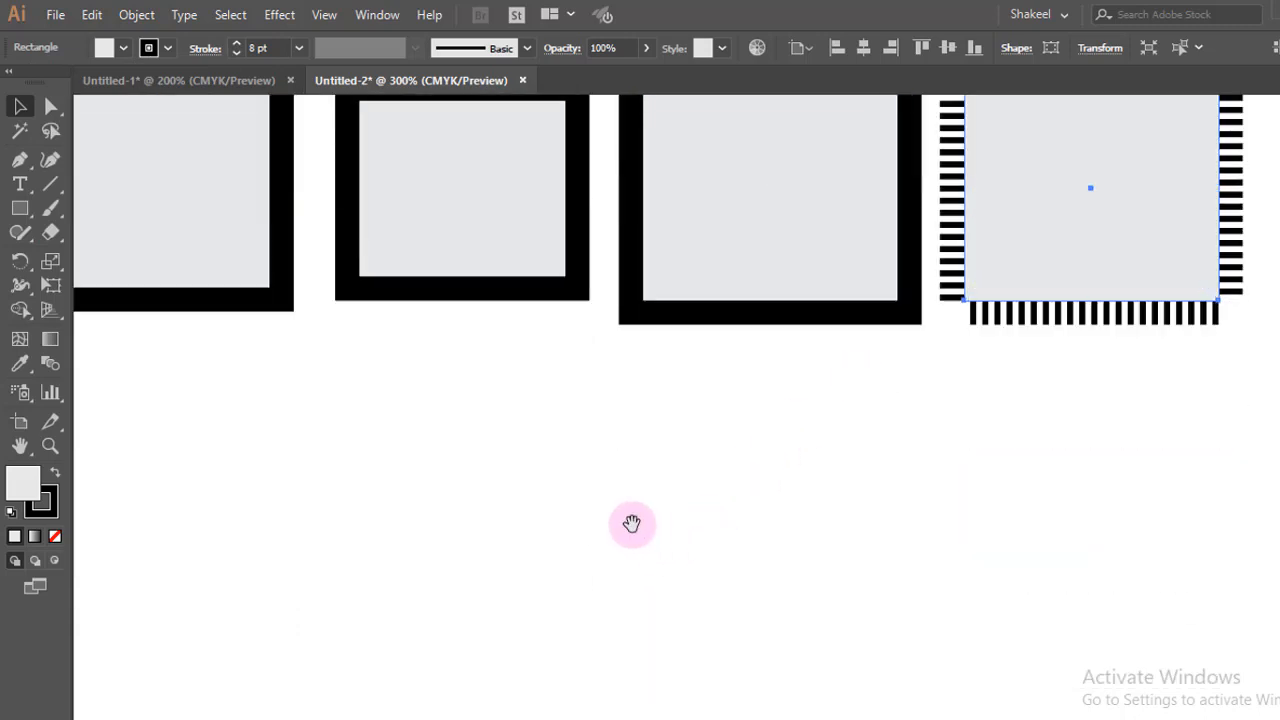
{"action": "left_click_drag", "start_coordinate": [631, 523], "coordinate": [890, 323]}
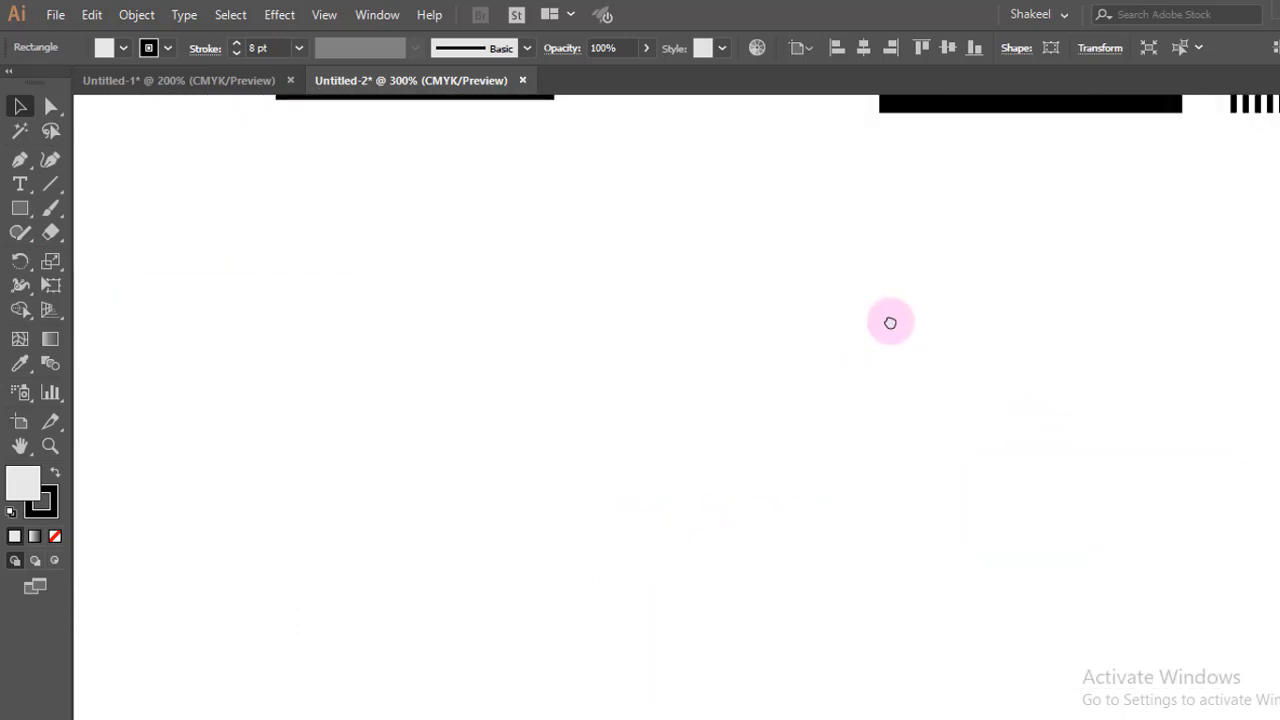
{"action": "left_click", "coordinate": [49, 187]}
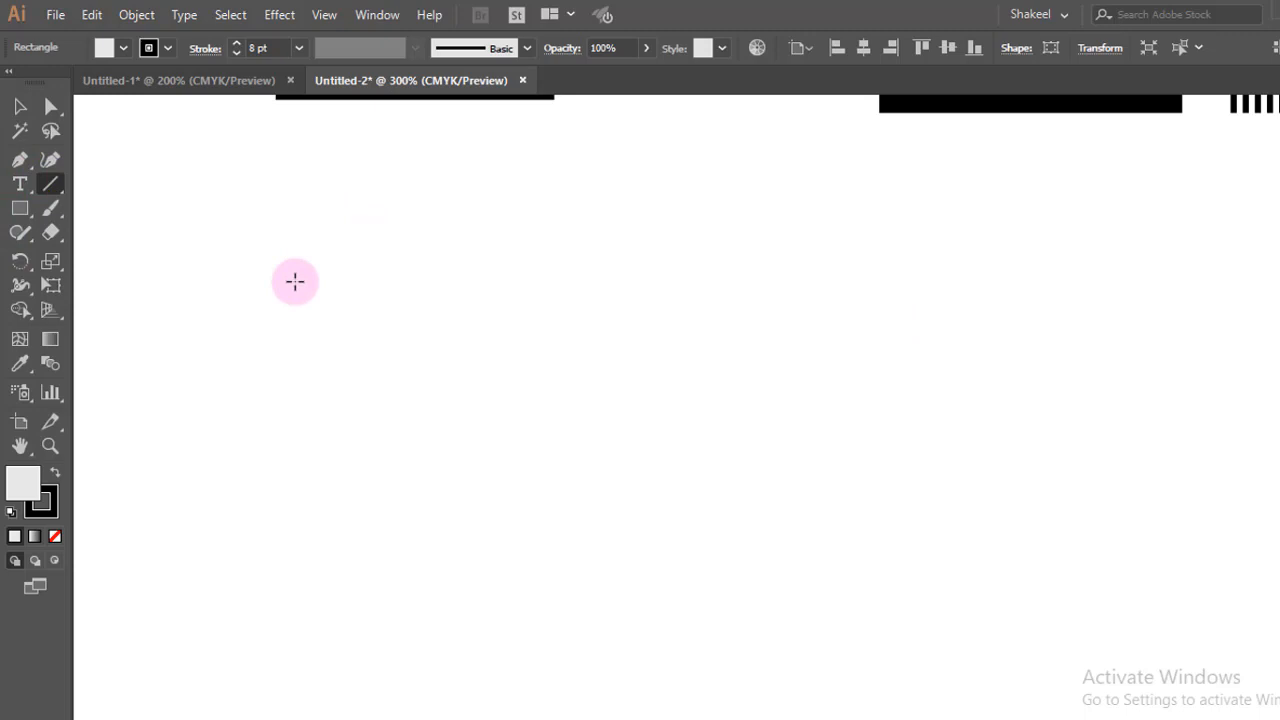
{"action": "left_click_drag", "start_coordinate": [295, 281], "coordinate": [735, 281]}
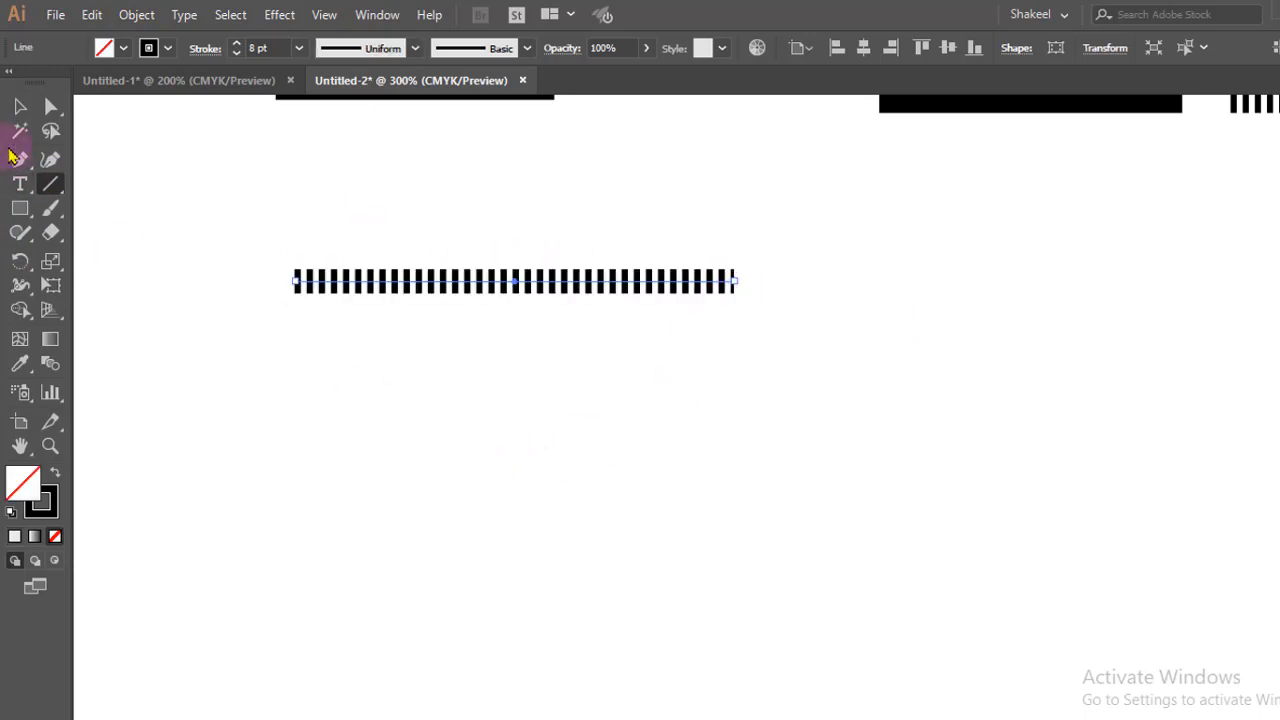
Step: Turn off the dashed line option for the new line's stroke
{"action": "left_click", "coordinate": [205, 48]}
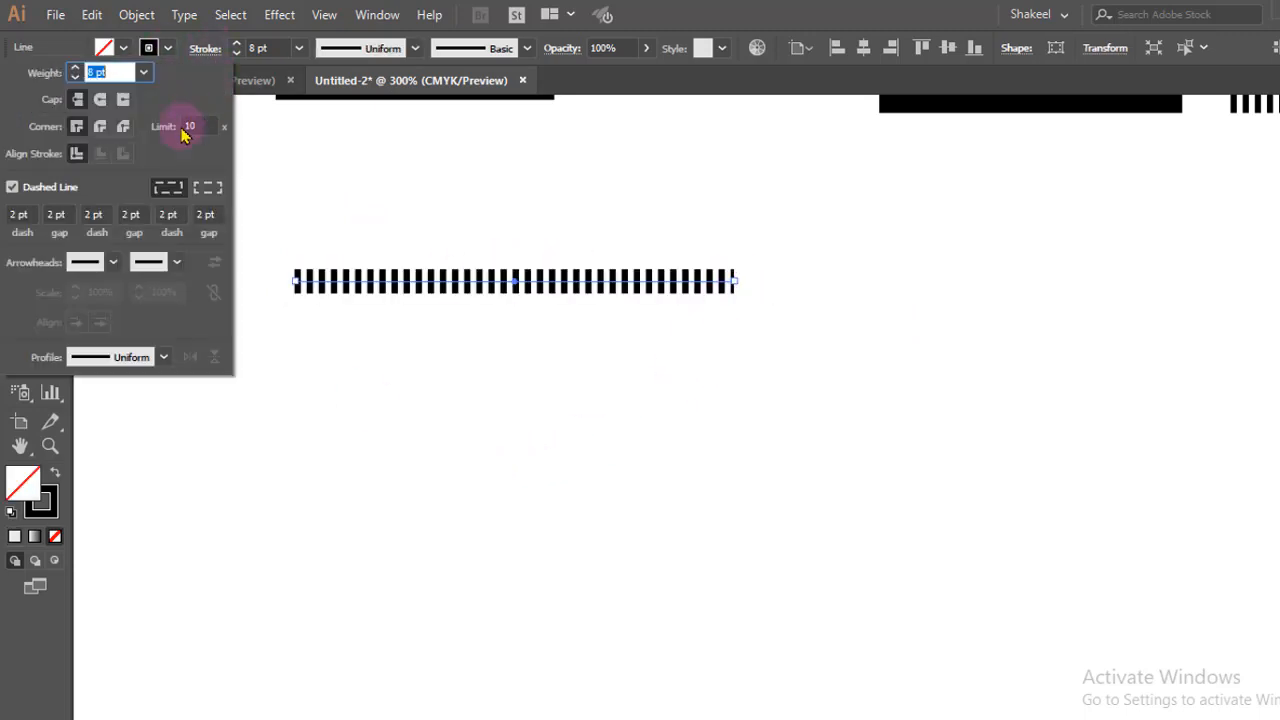
{"action": "left_click", "coordinate": [12, 190]}
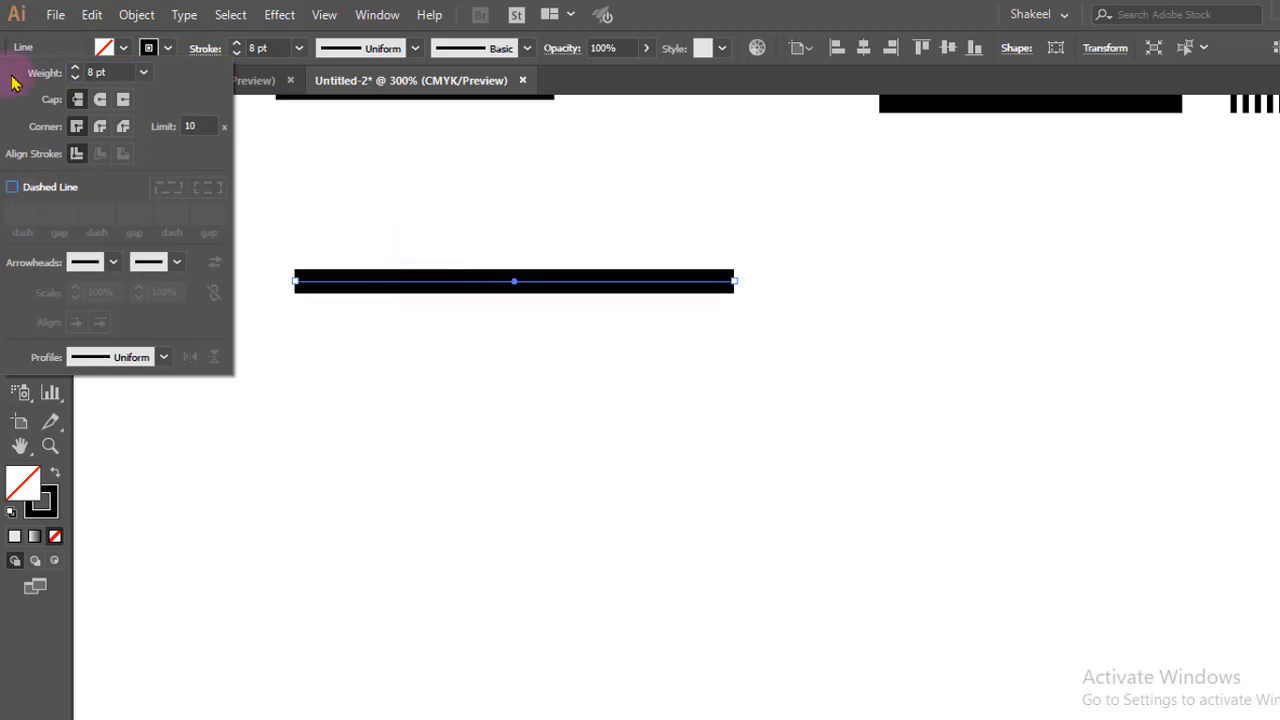
{"action": "left_click", "coordinate": [21, 106]}
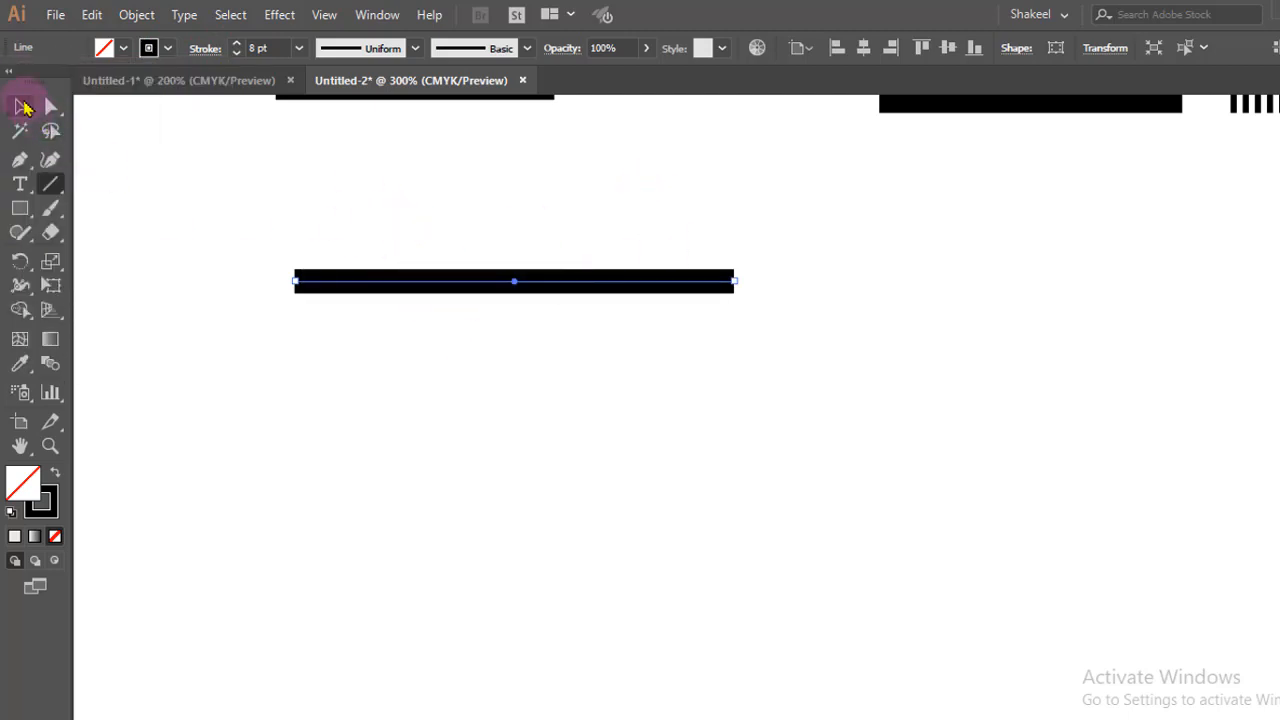
Step: Duplicate the horizontal line straight down, leaving a small gap below the original
{"action": "left_click", "coordinate": [567, 298]}
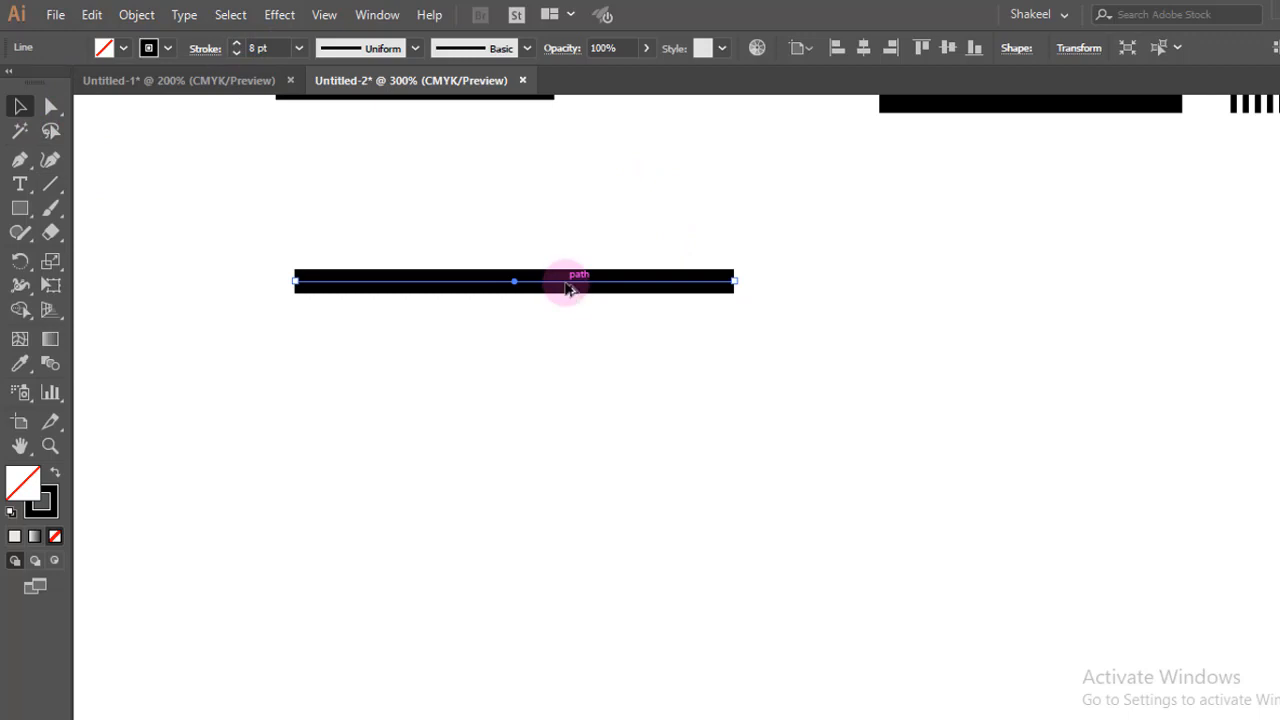
{"action": "left_click_drag", "start_coordinate": [567, 289], "coordinate": [563, 325]}
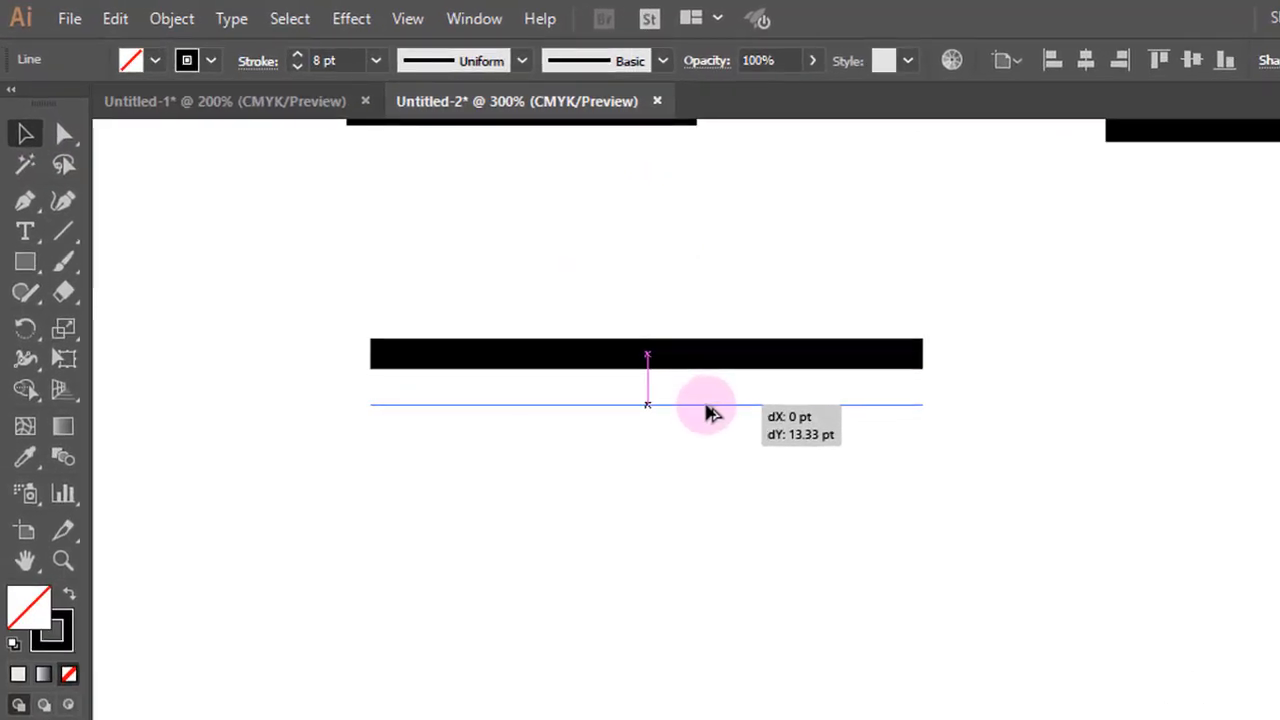
{"action": "left_click_drag", "start_coordinate": [707, 412], "coordinate": [705, 414]}
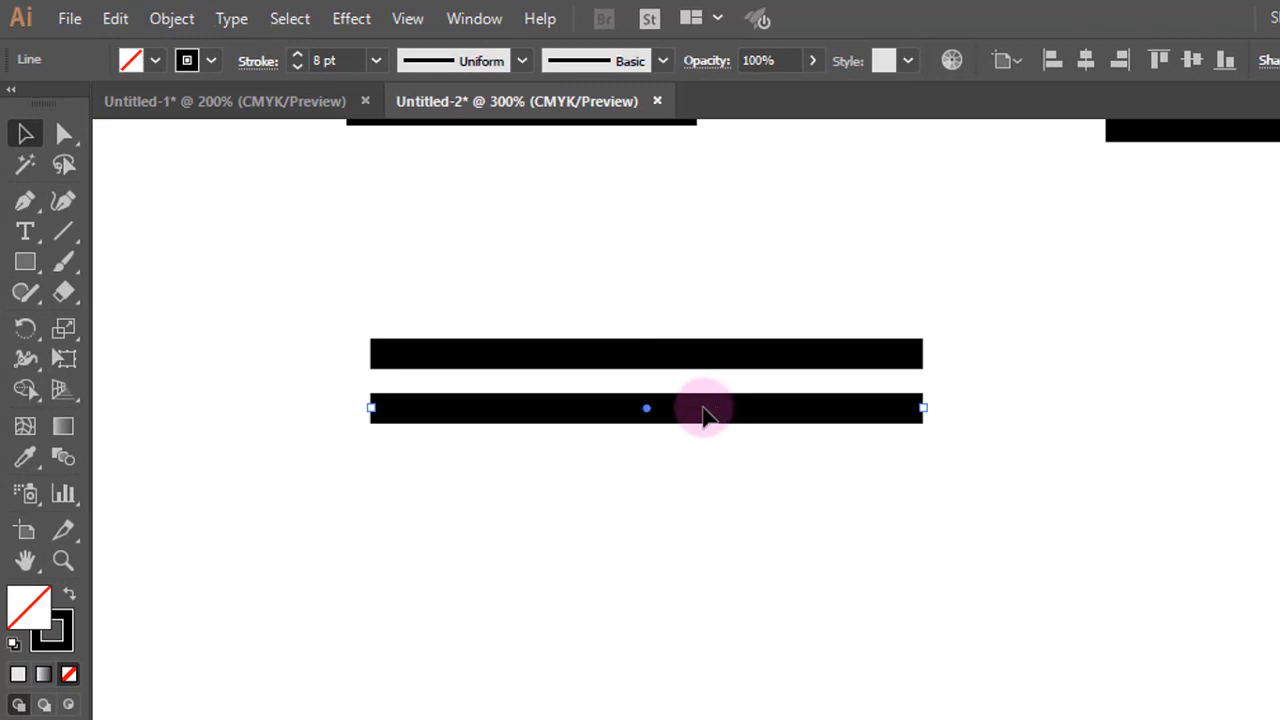
{"action": "left_click", "coordinate": [703, 470]}
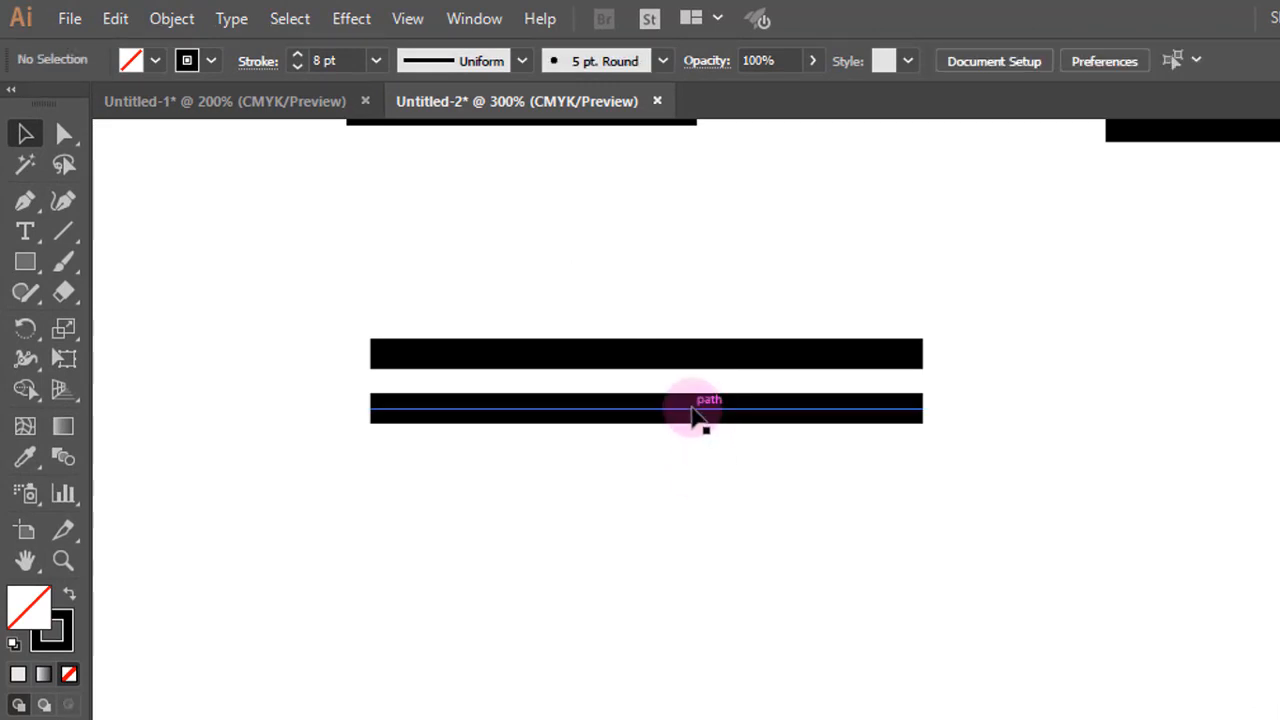
Step: Duplicate the line further down to make a stack of five, and nudge the third line left toward the others' edge
{"action": "left_click_drag", "start_coordinate": [699, 412], "coordinate": [707, 475]}
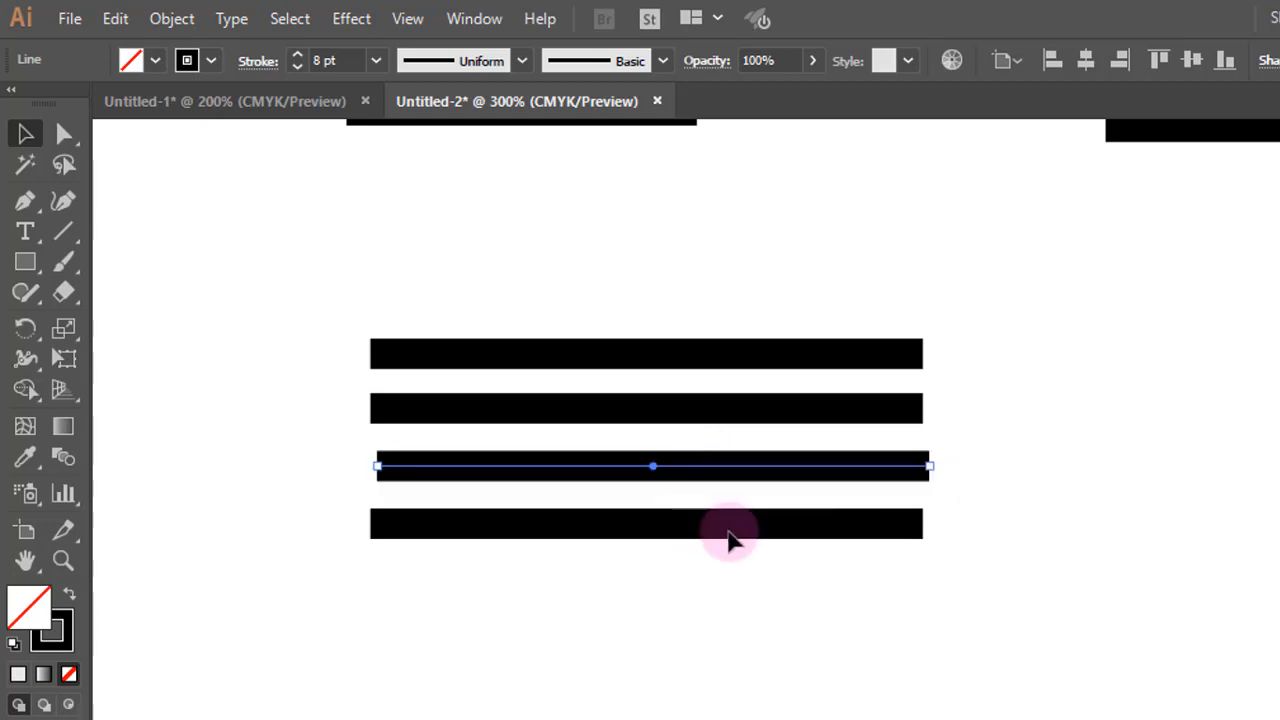
{"action": "key", "text": "ctrl+shift+a"}
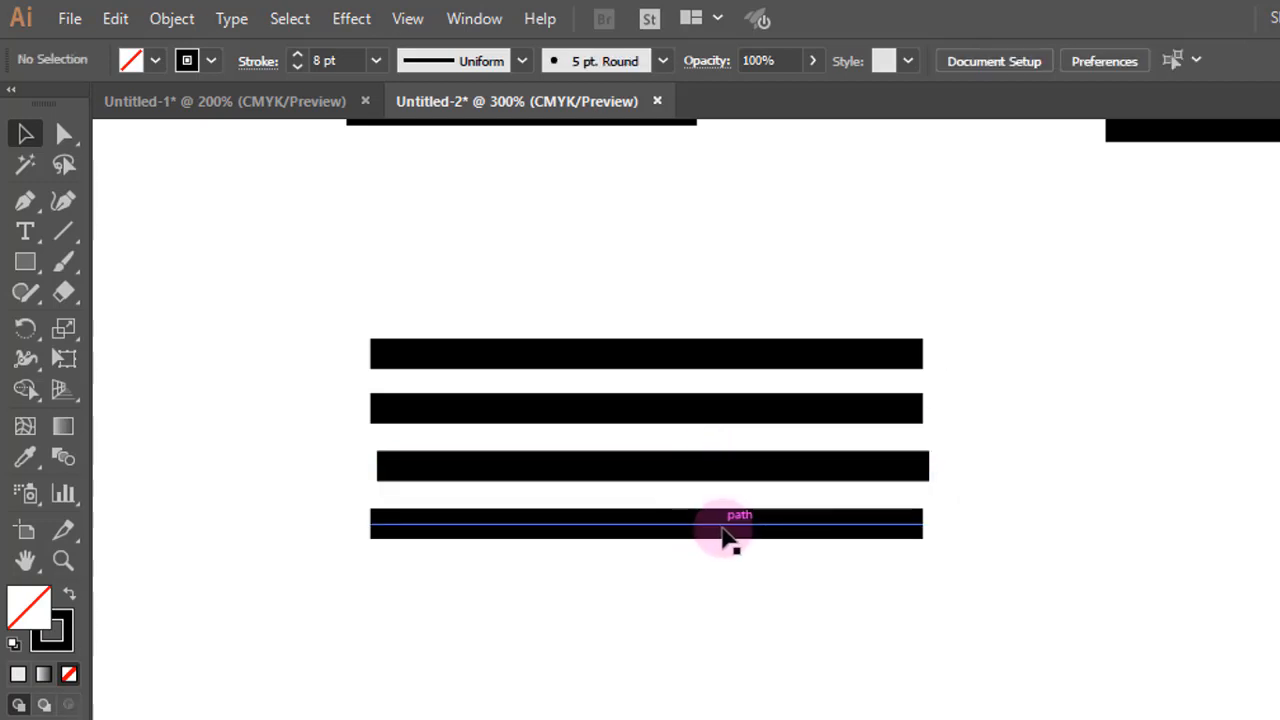
{"action": "left_click_drag", "start_coordinate": [725, 535], "coordinate": [732, 592]}
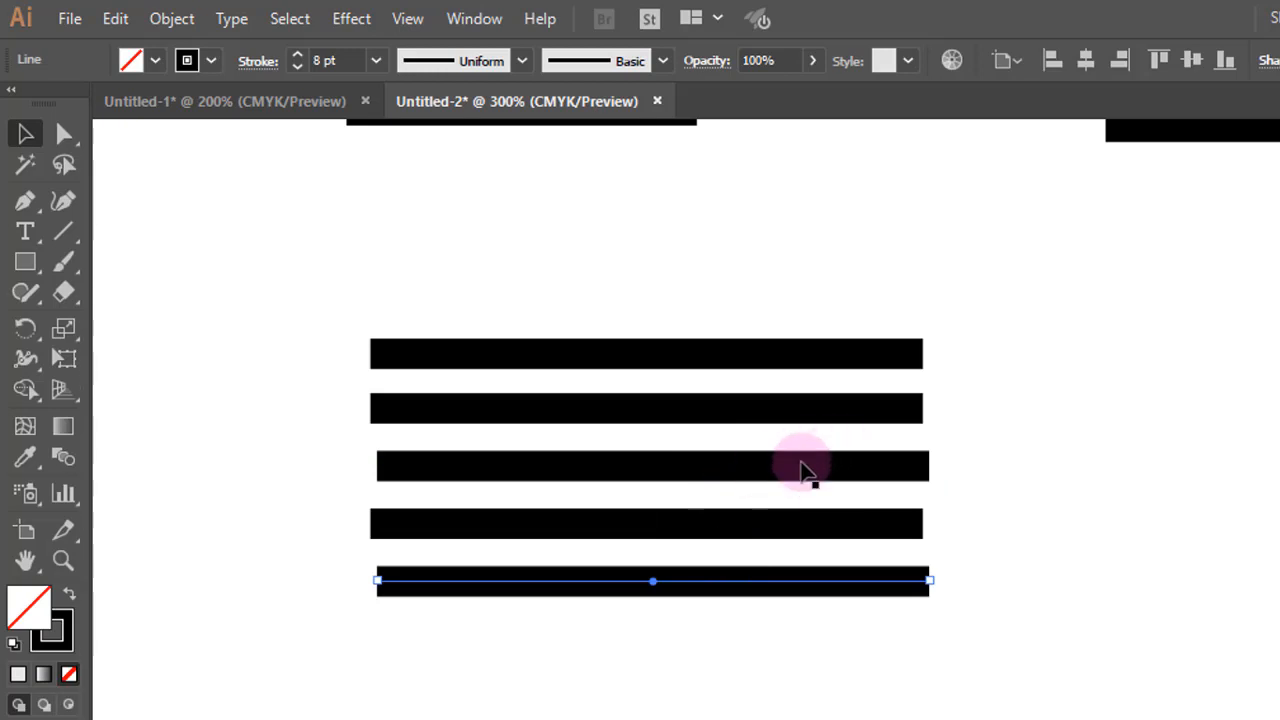
{"action": "left_click", "coordinate": [806, 470]}
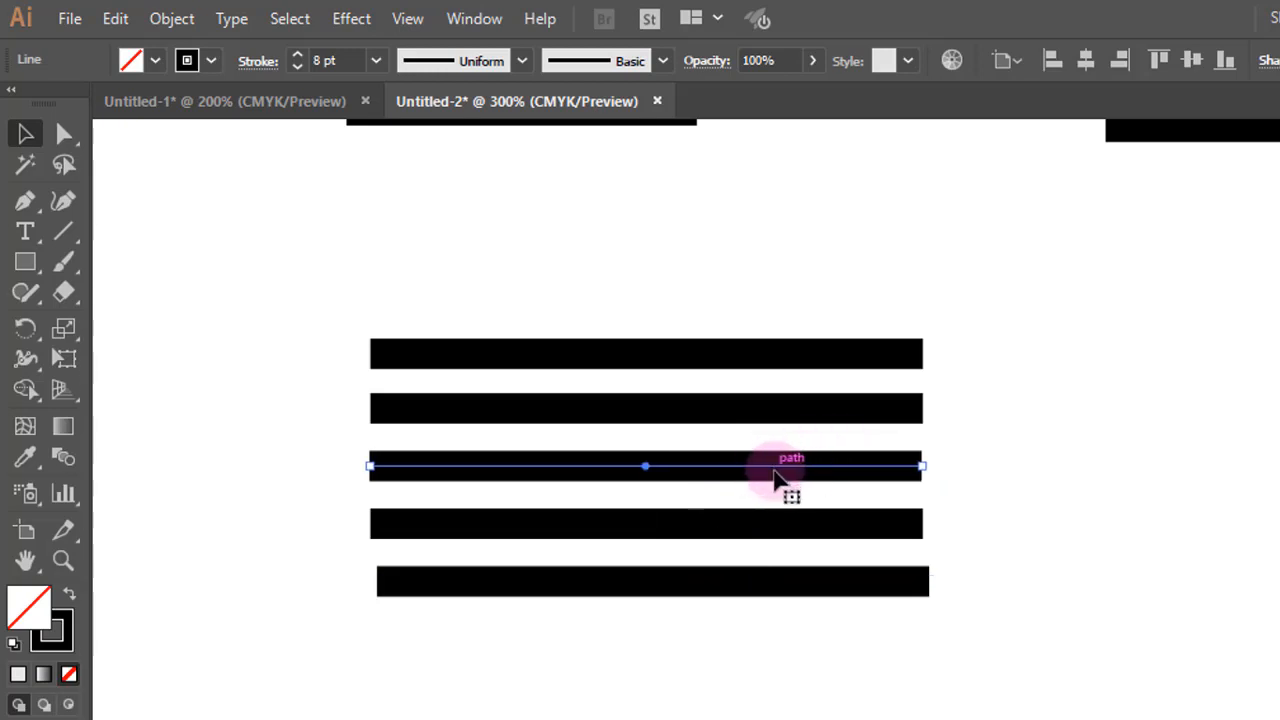
{"action": "key", "text": "Left"}
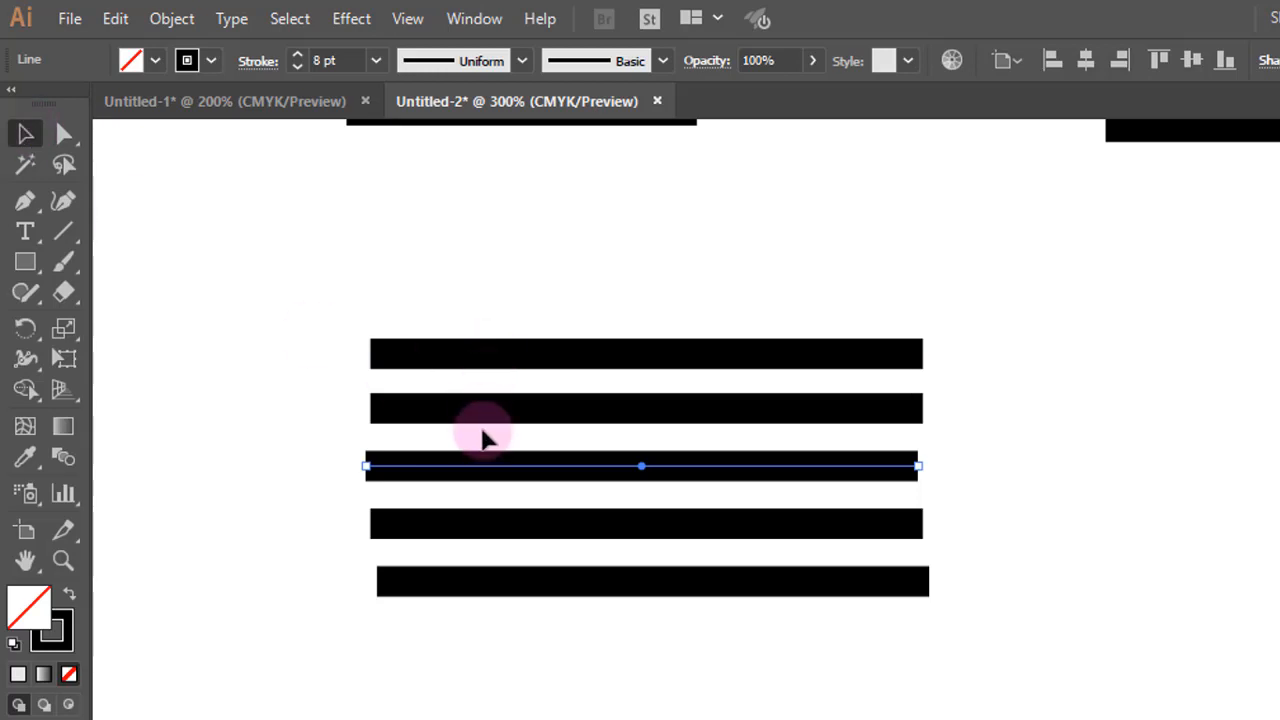
Step: Apply a butt cap to the stroke of the top line in the stack
{"action": "left_click", "coordinate": [484, 405]}
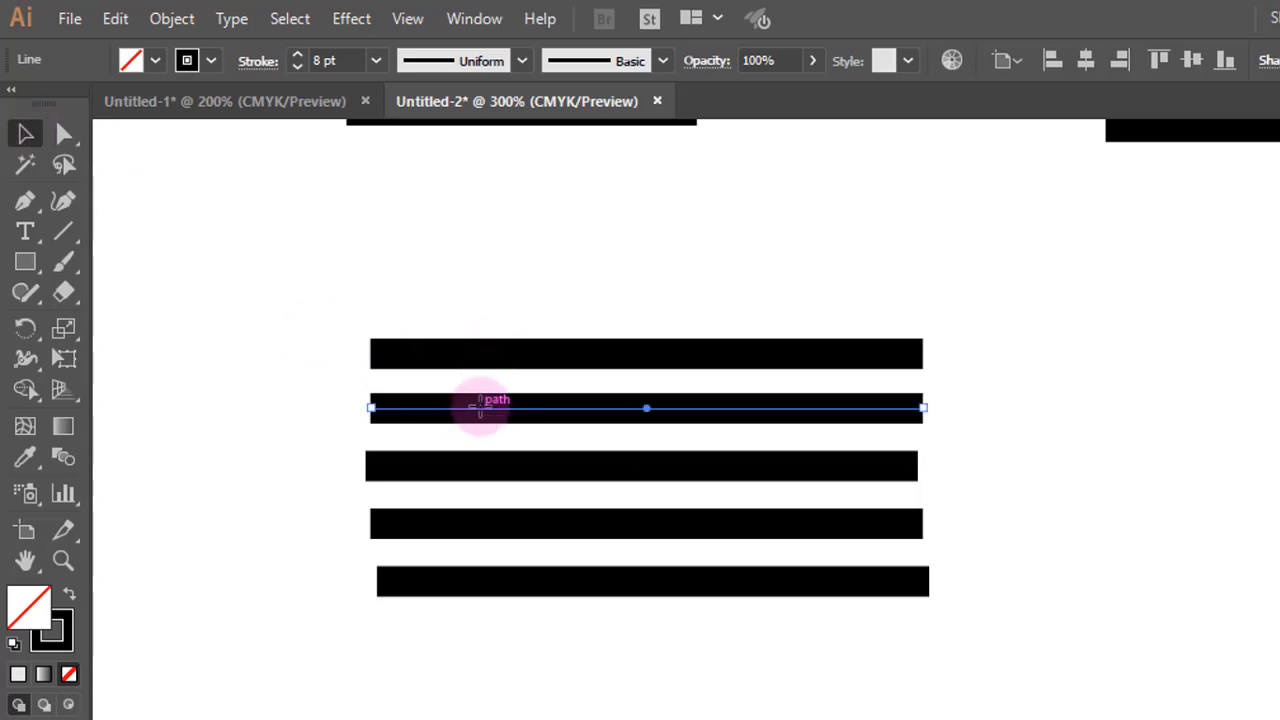
{"action": "left_click", "coordinate": [258, 62]}
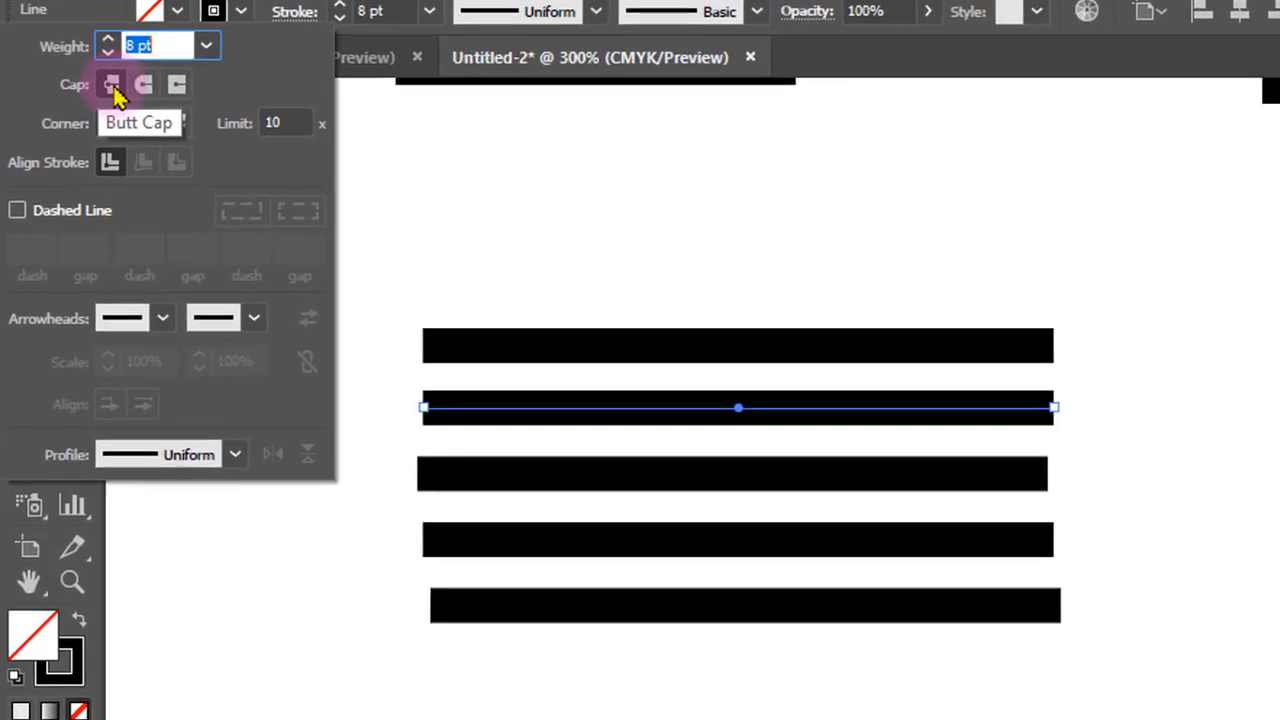
{"action": "left_click", "coordinate": [456, 351]}
{"action": "left_click", "coordinate": [456, 351]}
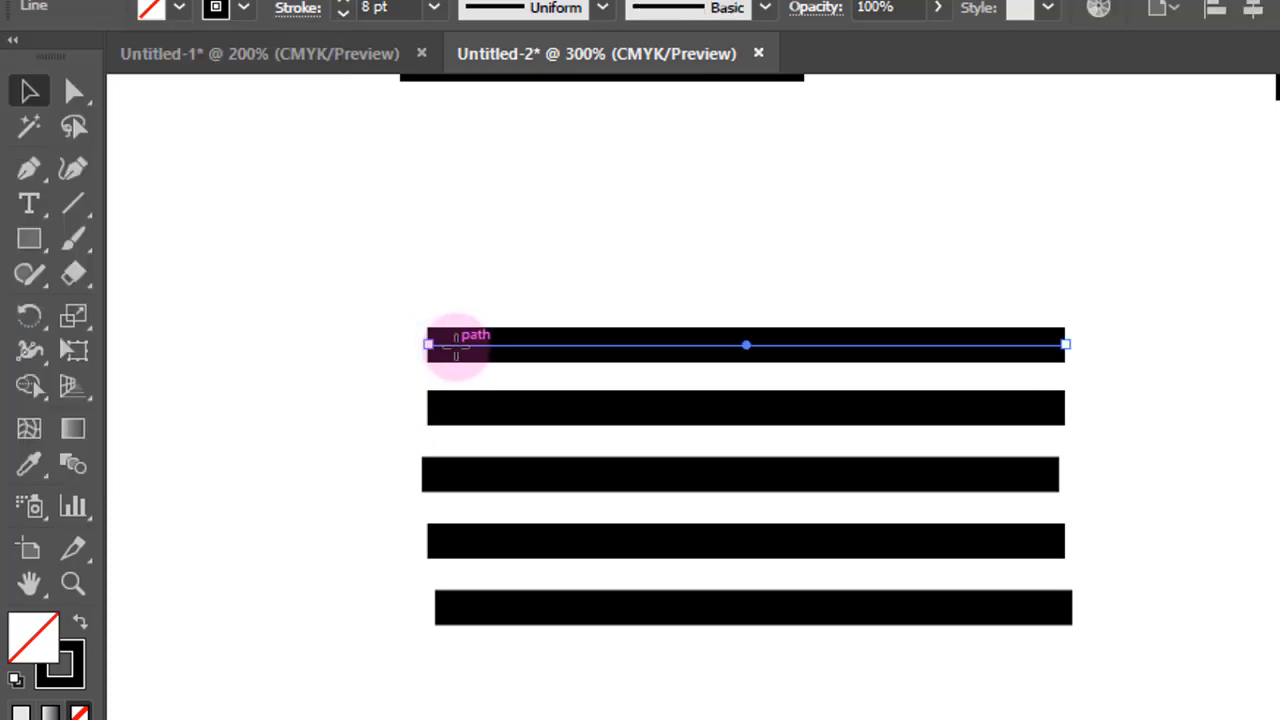
{"action": "left_click", "coordinate": [293, 12]}
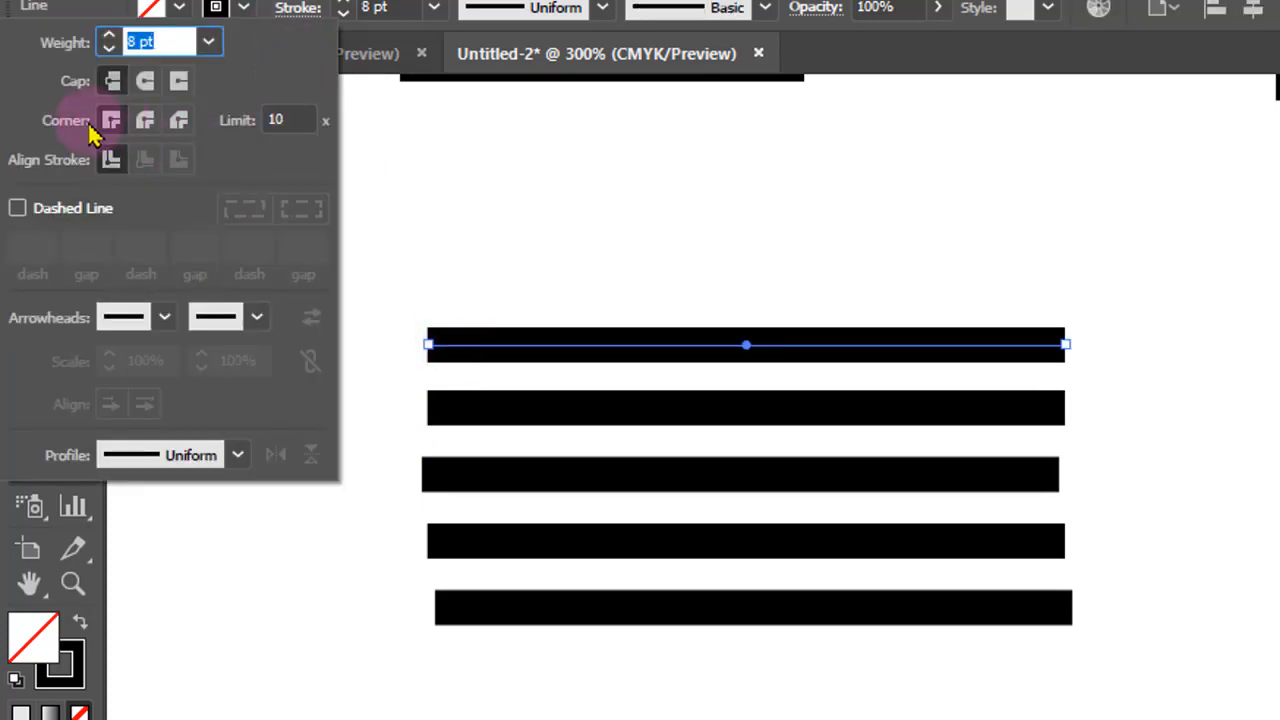
{"action": "left_click", "coordinate": [118, 83]}
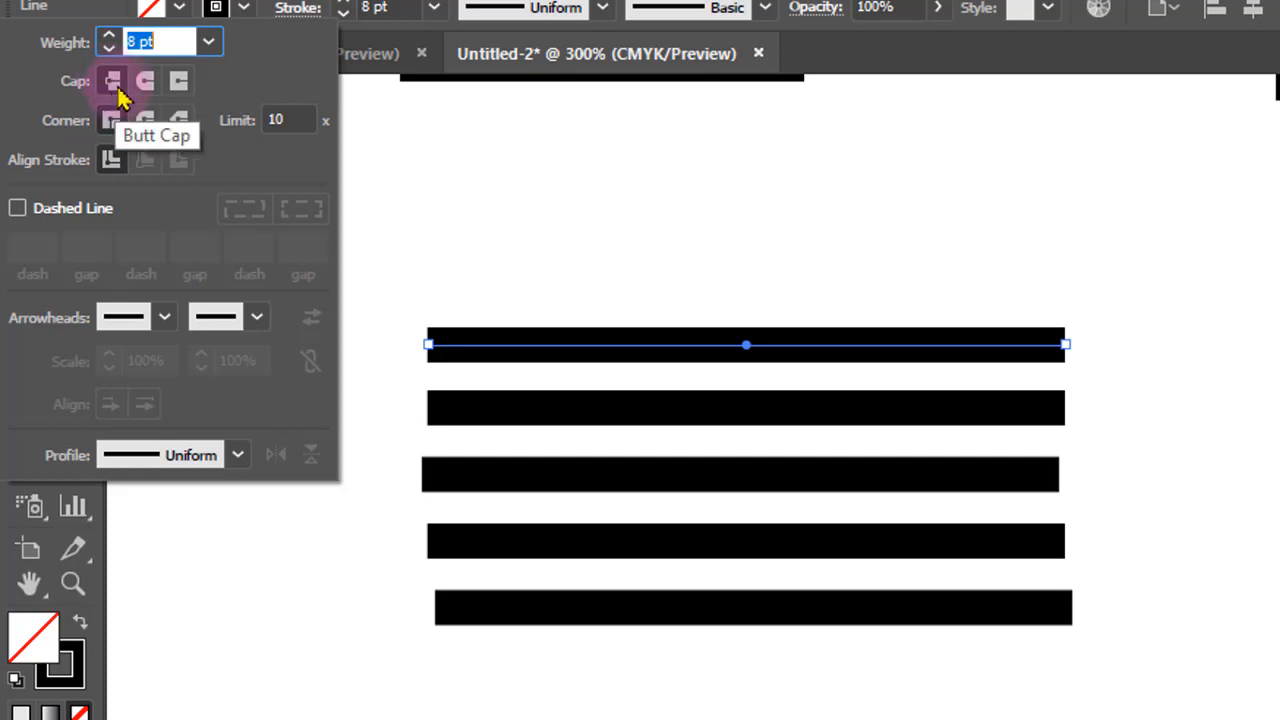
Step: Apply a round cap to the stroke of the second line in the stack
{"action": "left_click", "coordinate": [527, 398]}
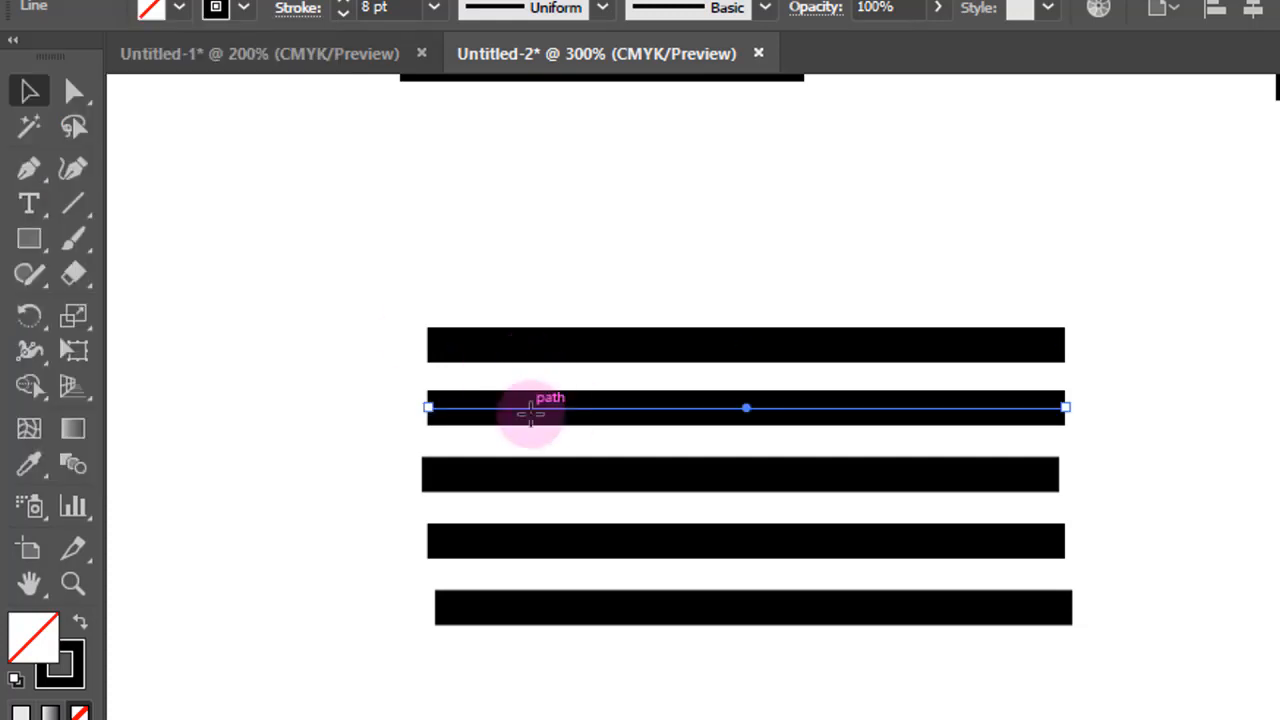
{"action": "left_click", "coordinate": [316, 9]}
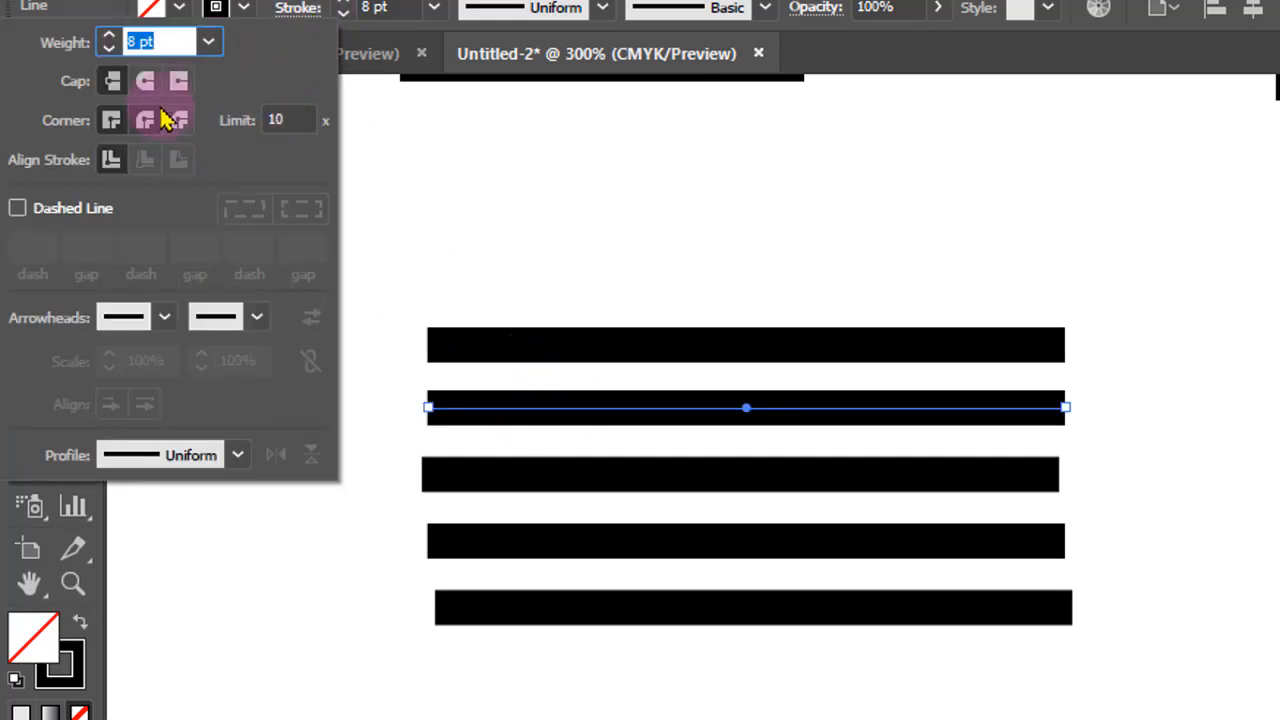
{"action": "left_click", "coordinate": [147, 84]}
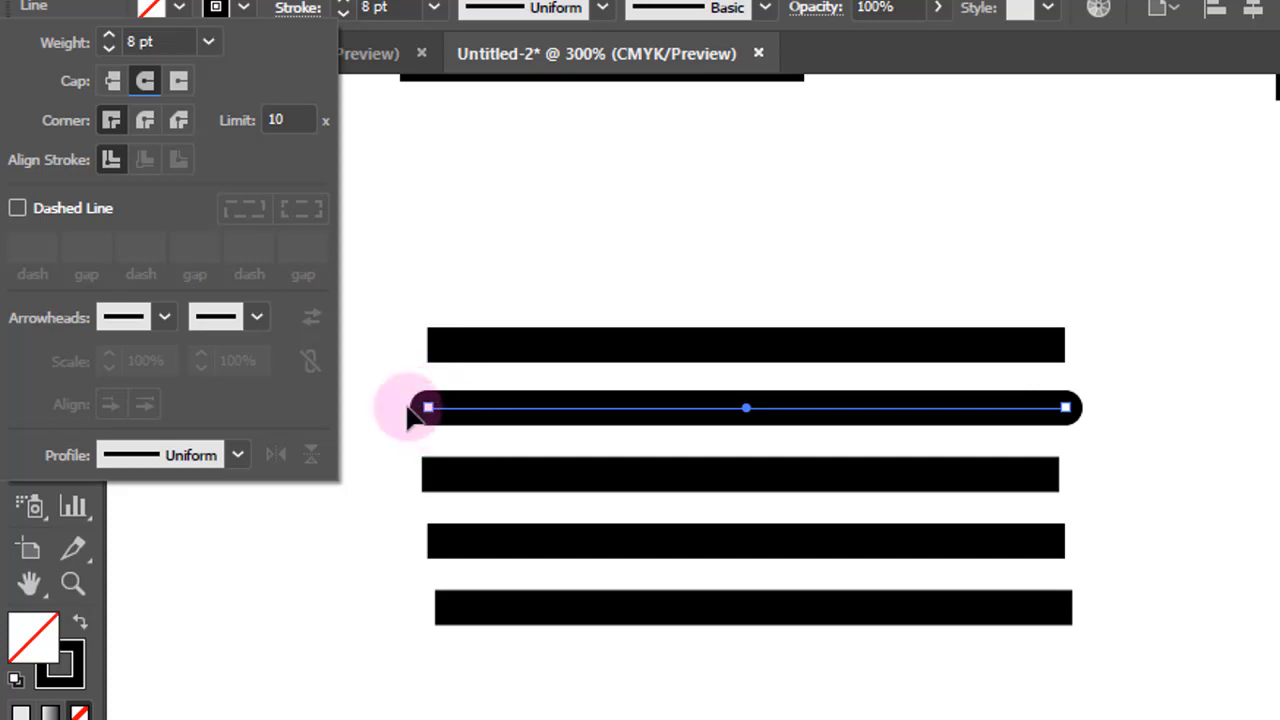
Step: Change the second line's stroke cap to a projecting cap
{"action": "left_click", "coordinate": [478, 477]}
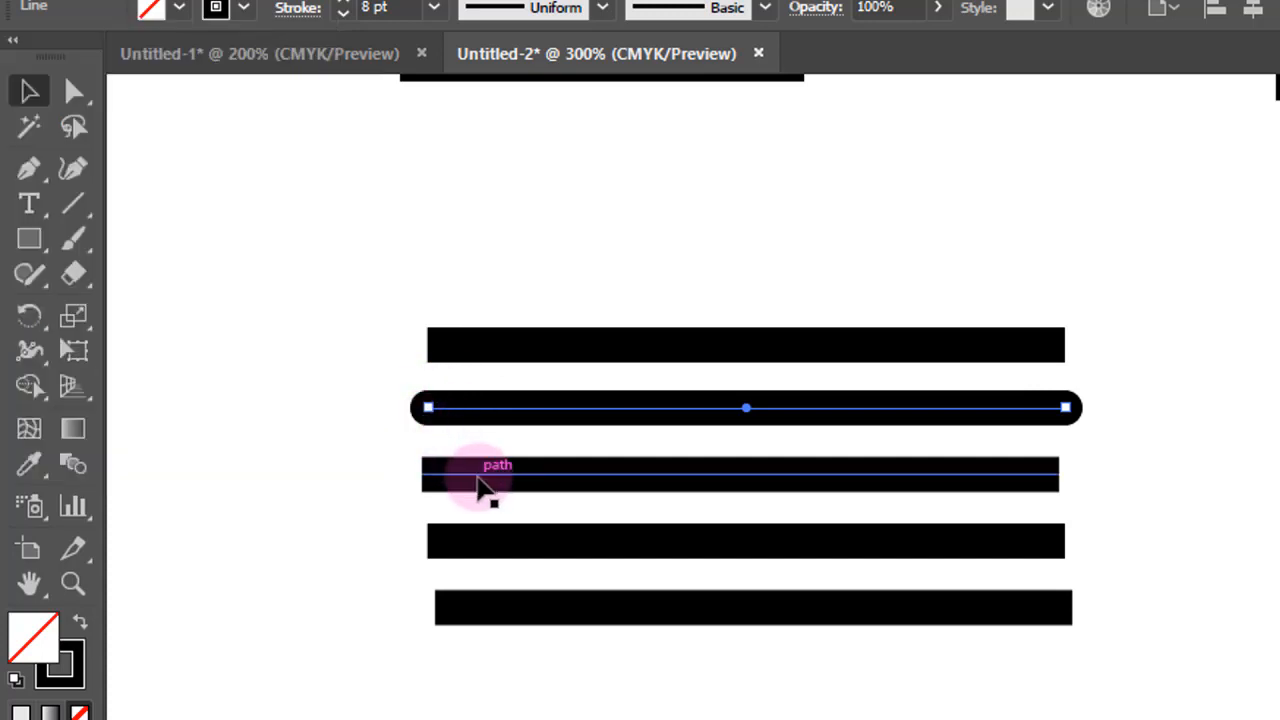
{"action": "left_click", "coordinate": [300, 9]}
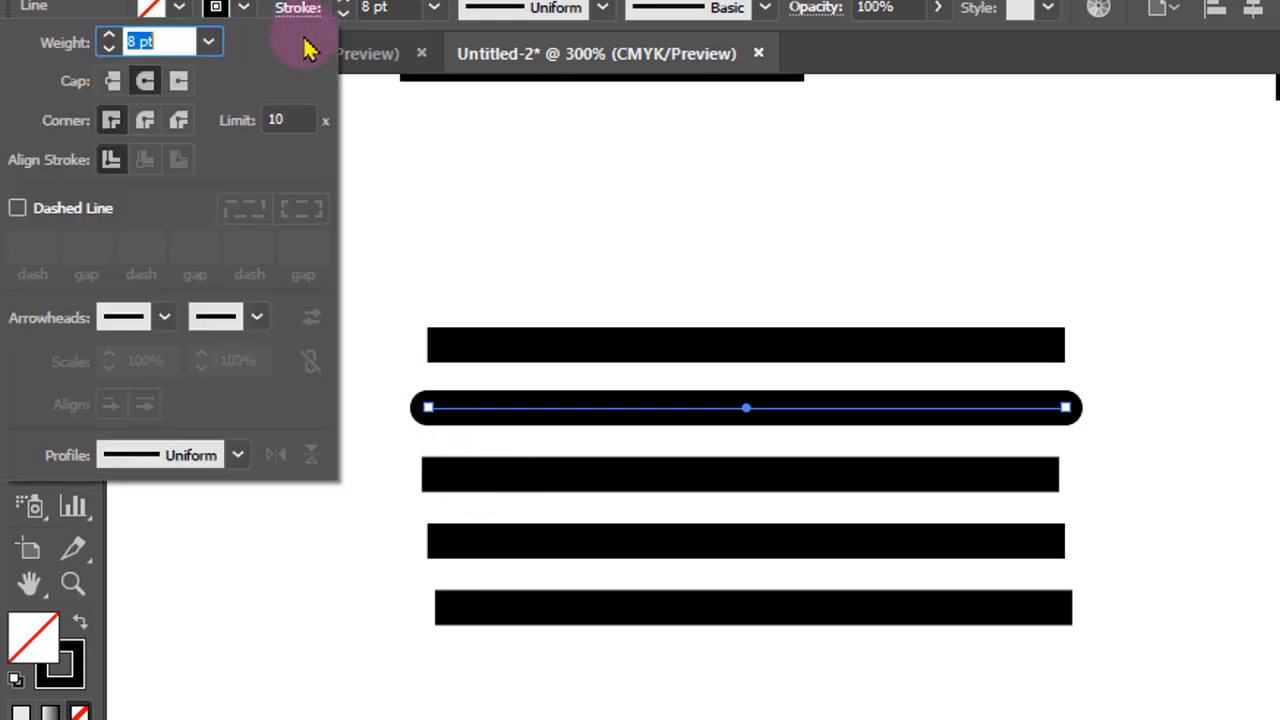
{"action": "left_click", "coordinate": [180, 83]}
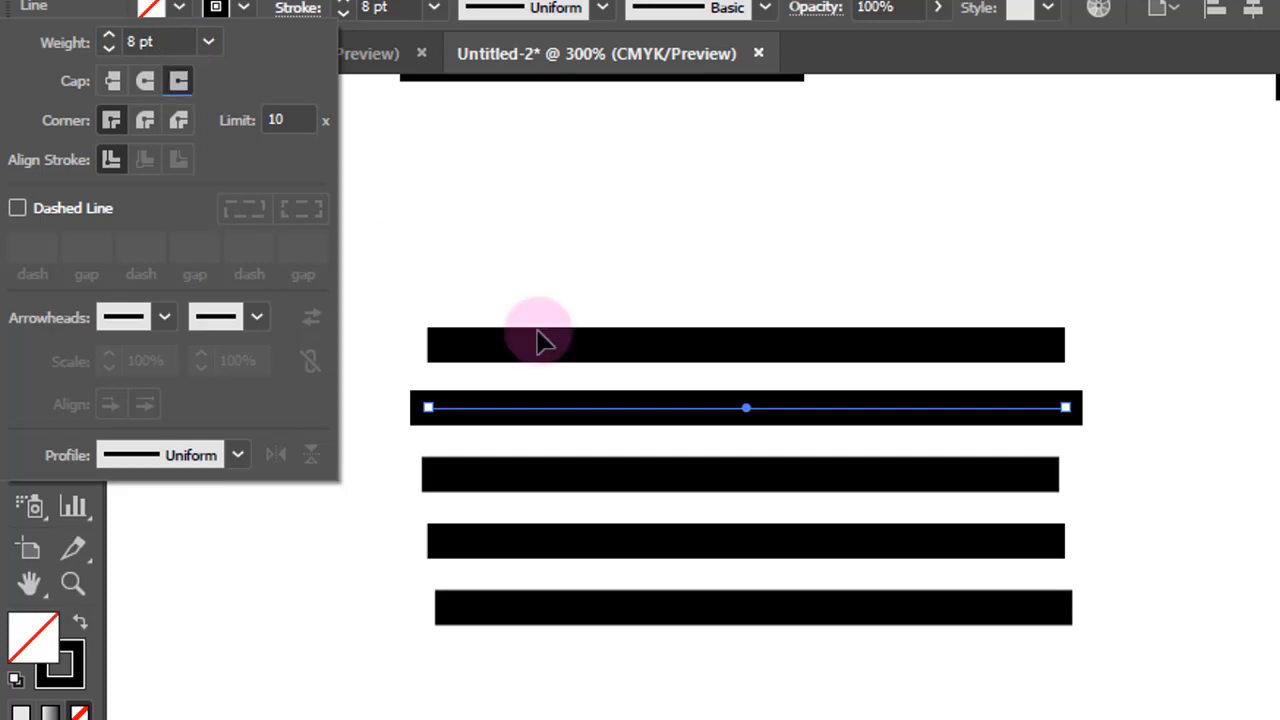
Step: Delete the second line, and undo back until the line has its round cap again
{"action": "left_click", "coordinate": [780, 471]}
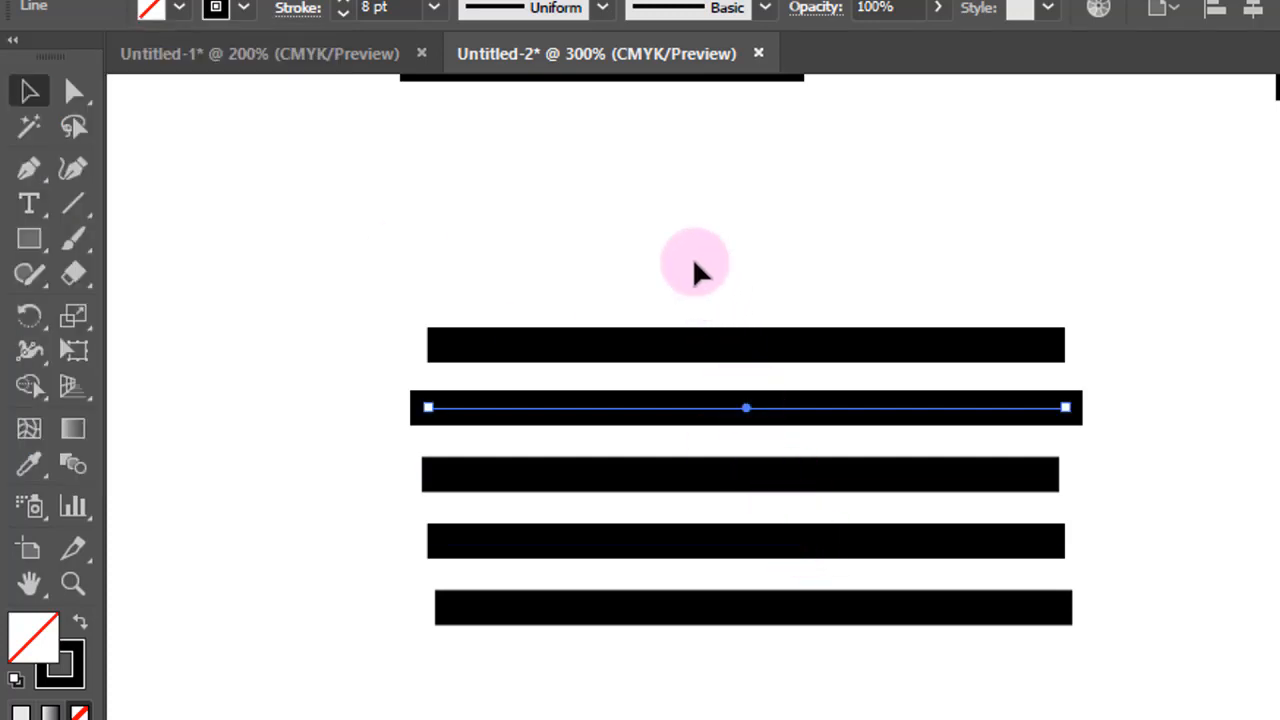
{"action": "key", "text": "Delete"}
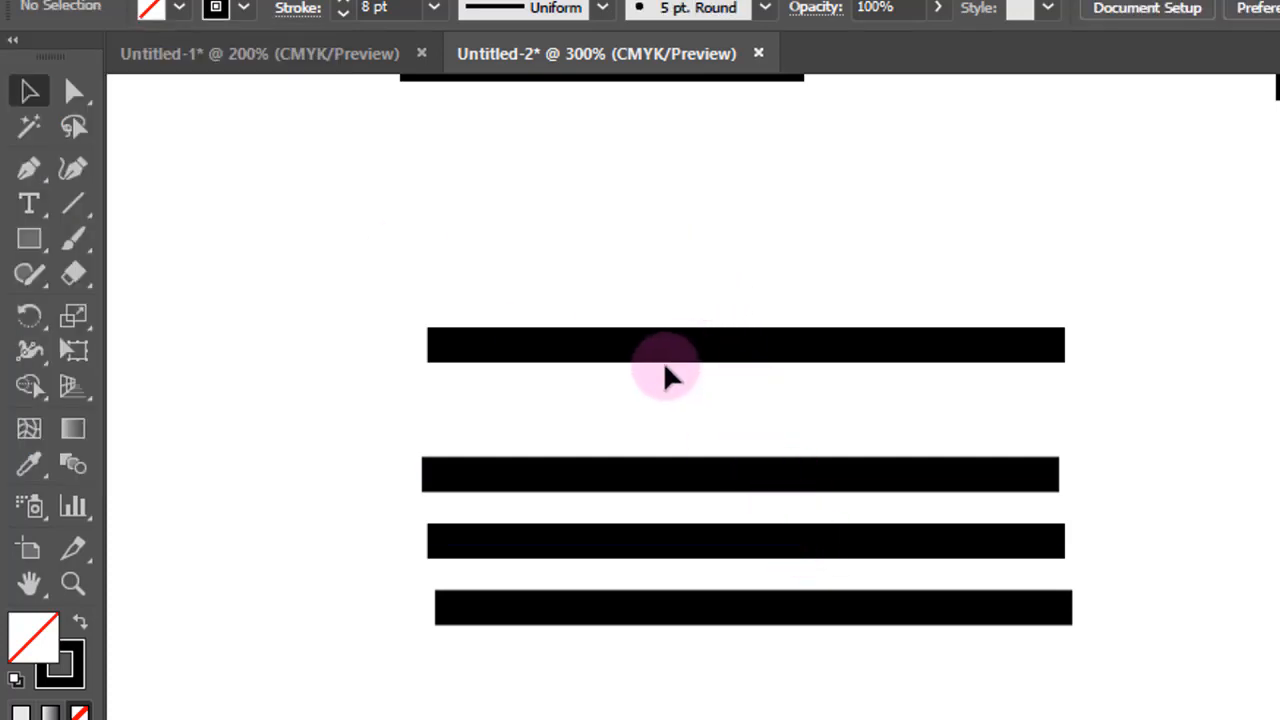
{"action": "key", "text": "ctrl+z"}
Step: Apply a projecting cap to the stroke of the third line in the stack
{"action": "left_click", "coordinate": [636, 478]}
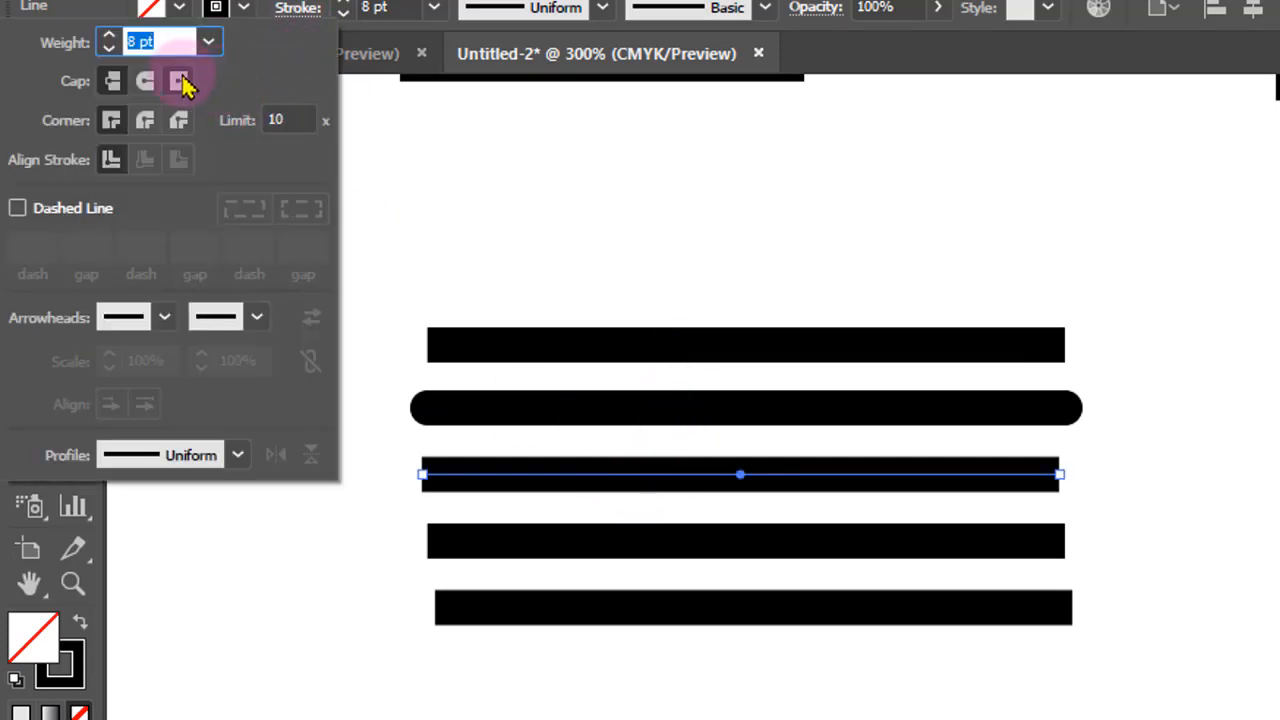
{"action": "left_click", "coordinate": [180, 82]}
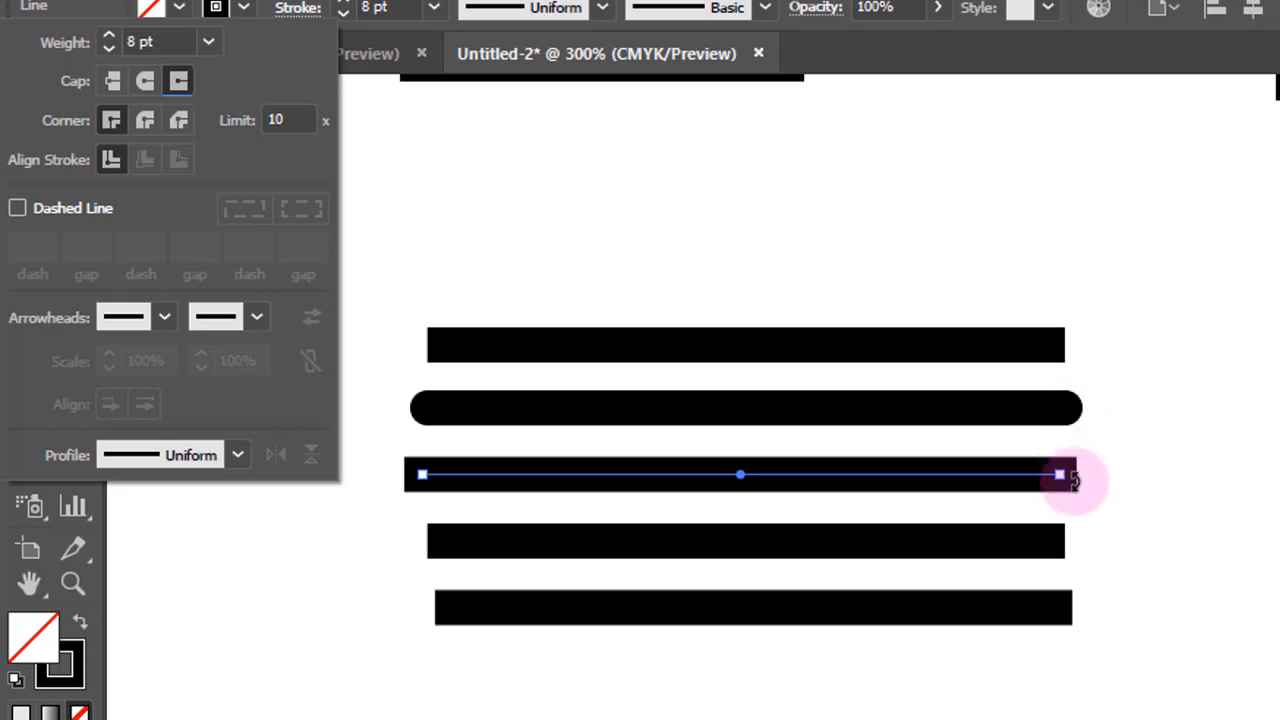
{"action": "left_click", "coordinate": [1005, 556]}
Step: Isolate the fourth line and apply the Arrow 5 arrowhead to the start point of its path
{"action": "left_click", "coordinate": [897, 561]}
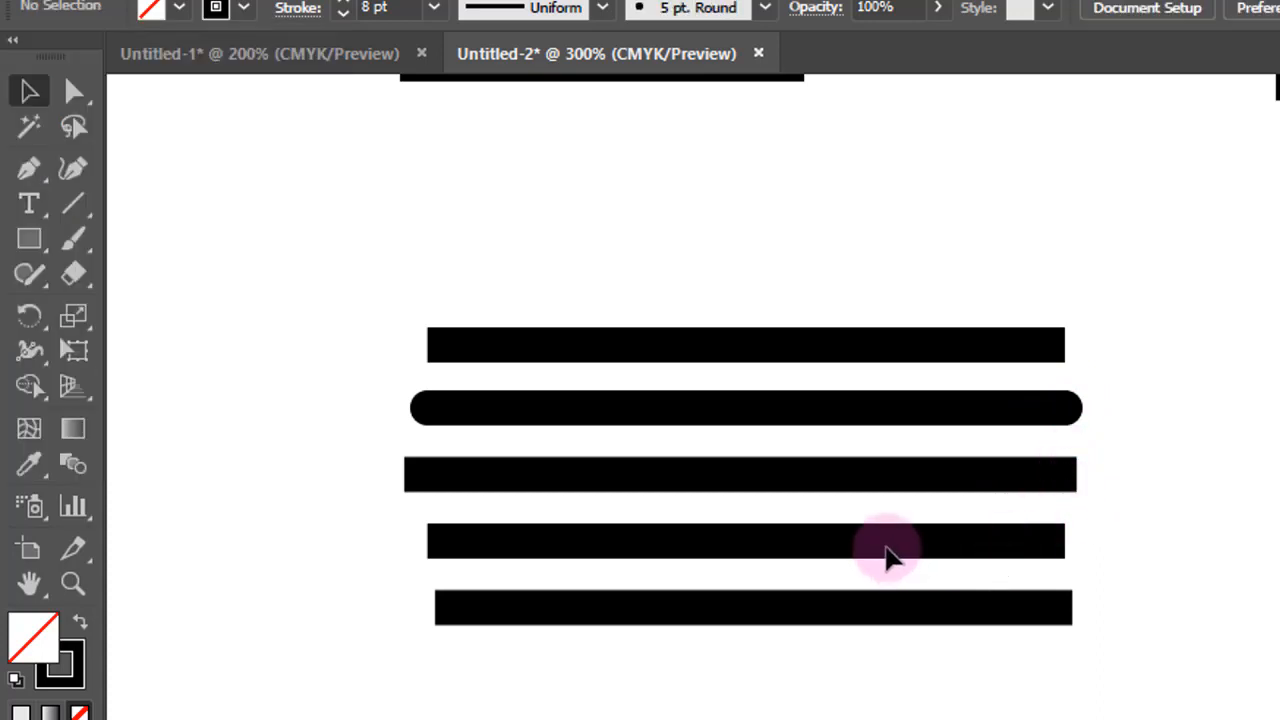
{"action": "double_click", "coordinate": [890, 558]}
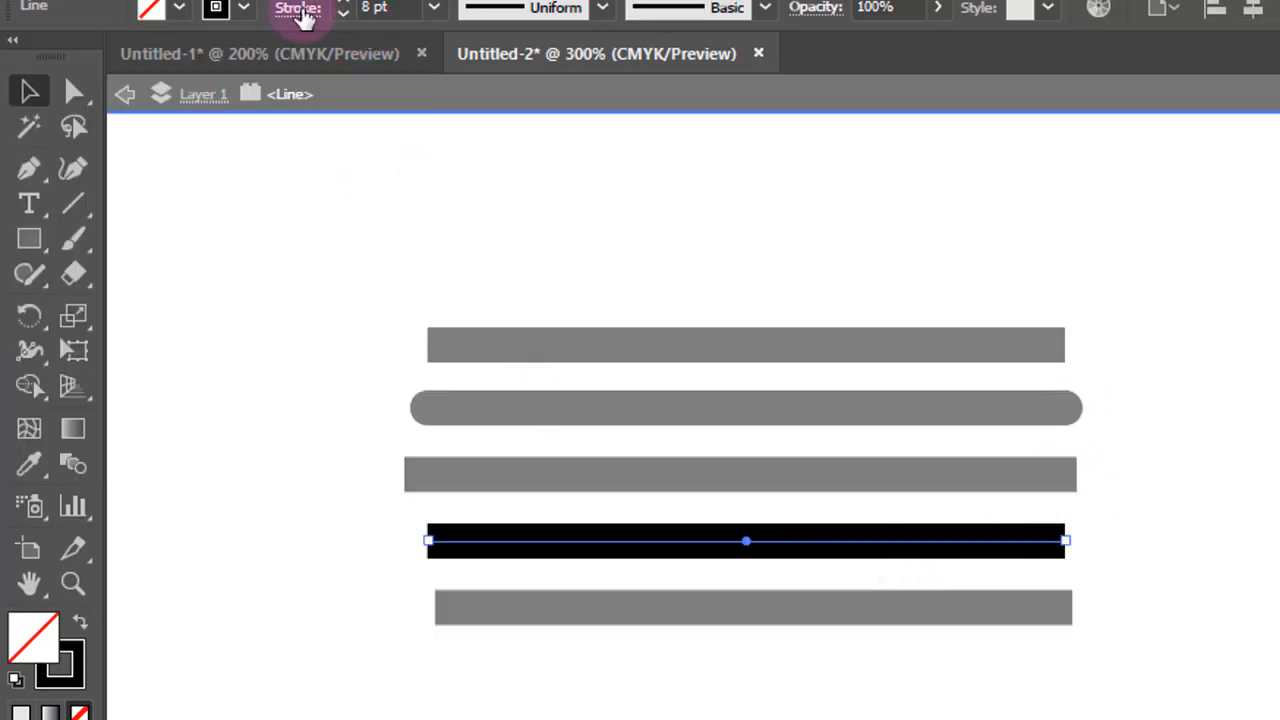
{"action": "left_click", "coordinate": [298, 9]}
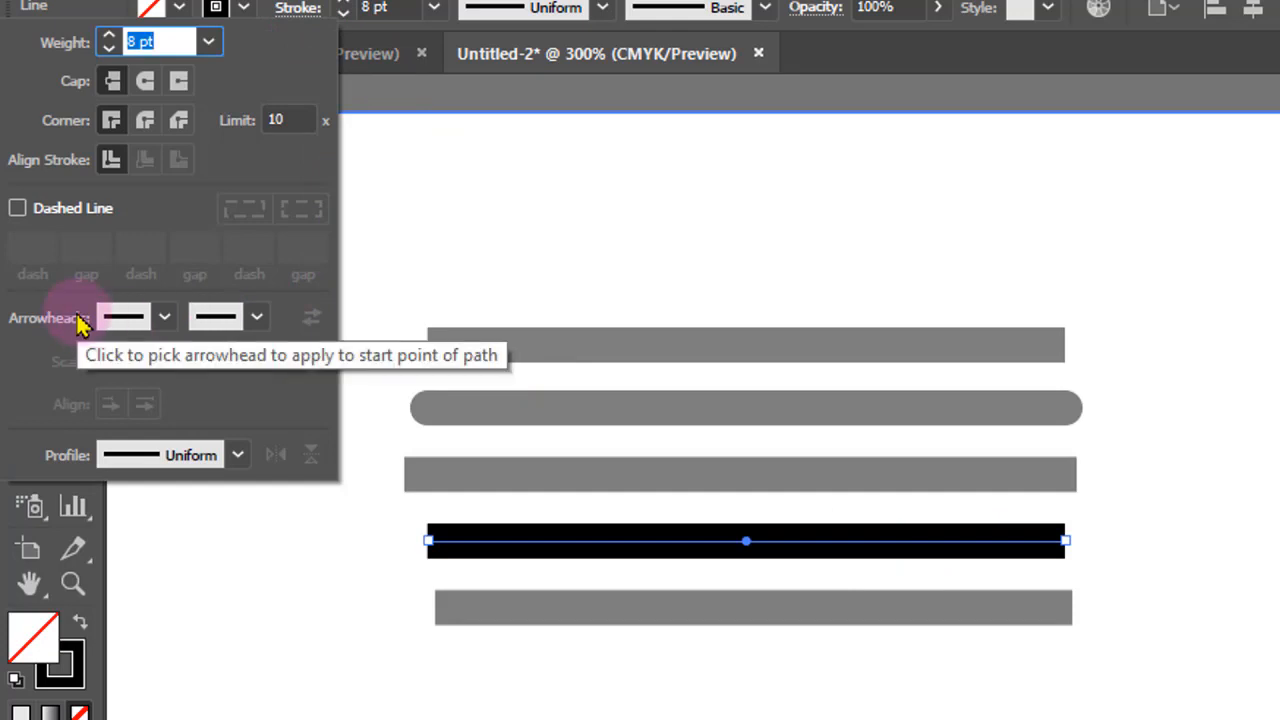
{"action": "left_click", "coordinate": [150, 325]}
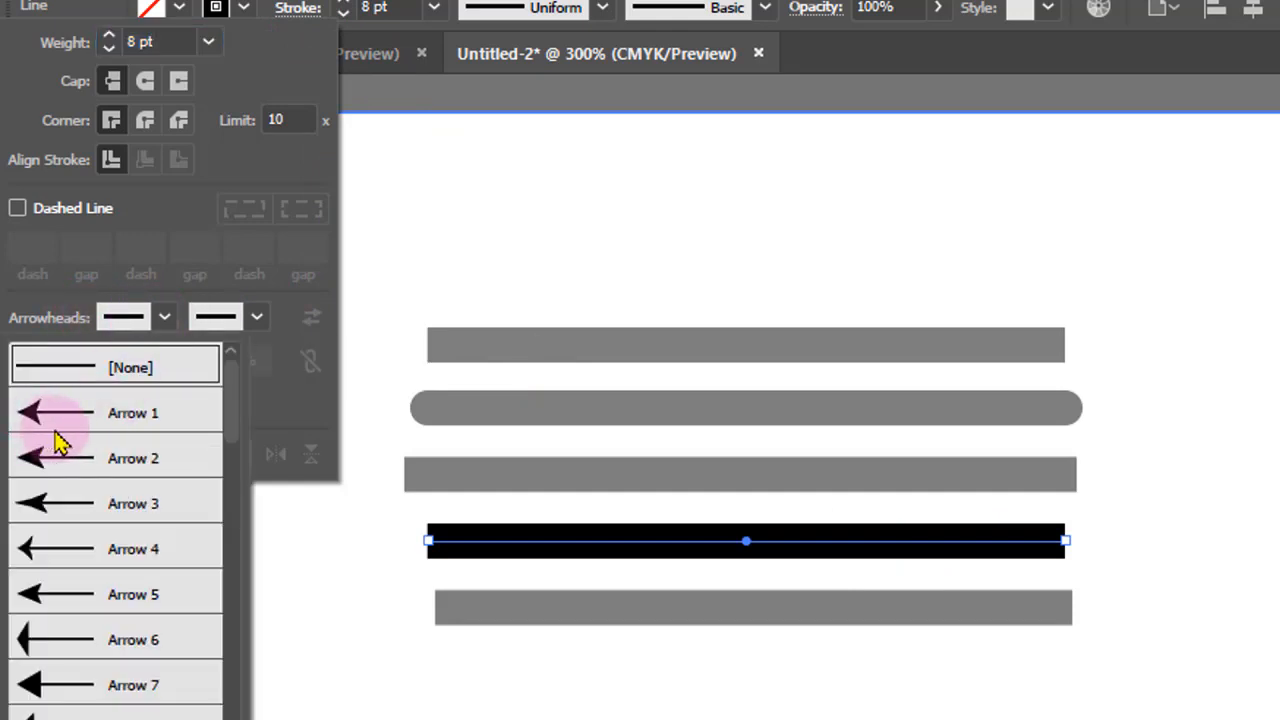
{"action": "left_click", "coordinate": [57, 597]}
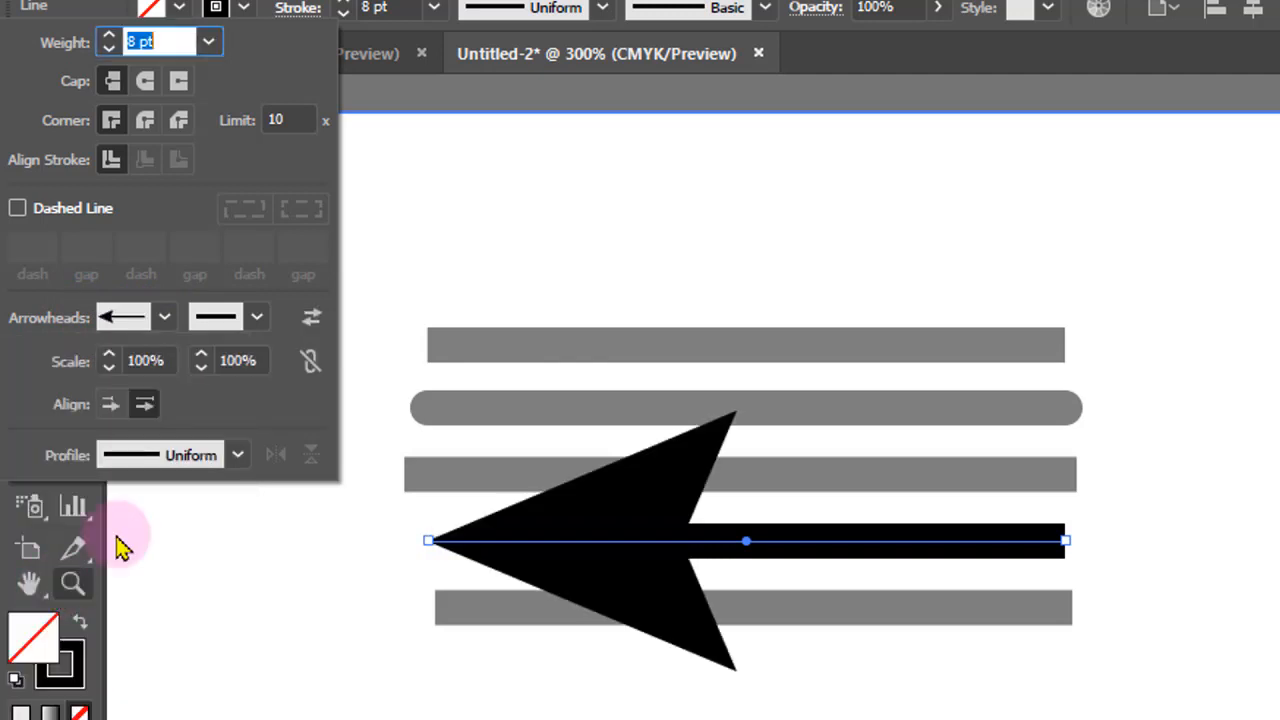
Step: Apply the triple-feather tail arrowhead to the end point of the fourth line
{"action": "left_click", "coordinate": [252, 337]}
{"action": "left_click", "coordinate": [254, 320]}
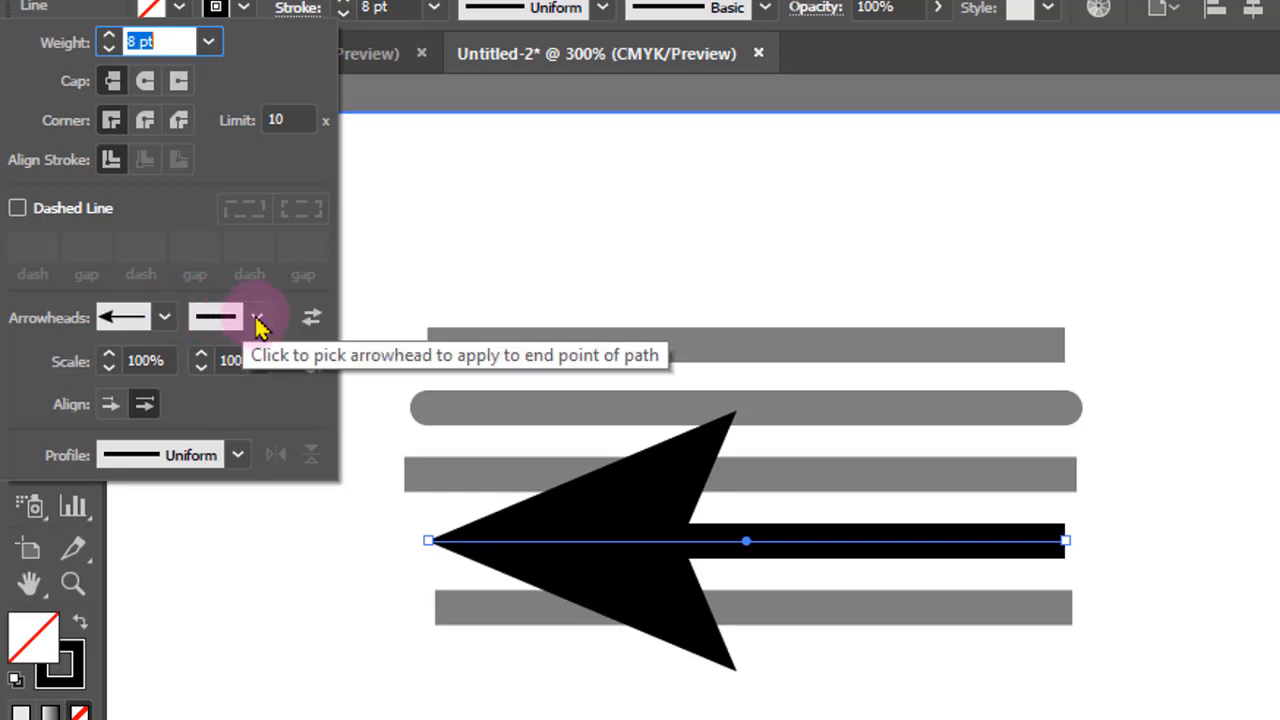
{"action": "left_click", "coordinate": [255, 324]}
{"action": "scroll", "coordinate": [190, 530], "scroll_direction": "down", "scroll_amount": 4}
{"action": "scroll", "coordinate": [190, 530], "scroll_direction": "down", "scroll_amount": 2}
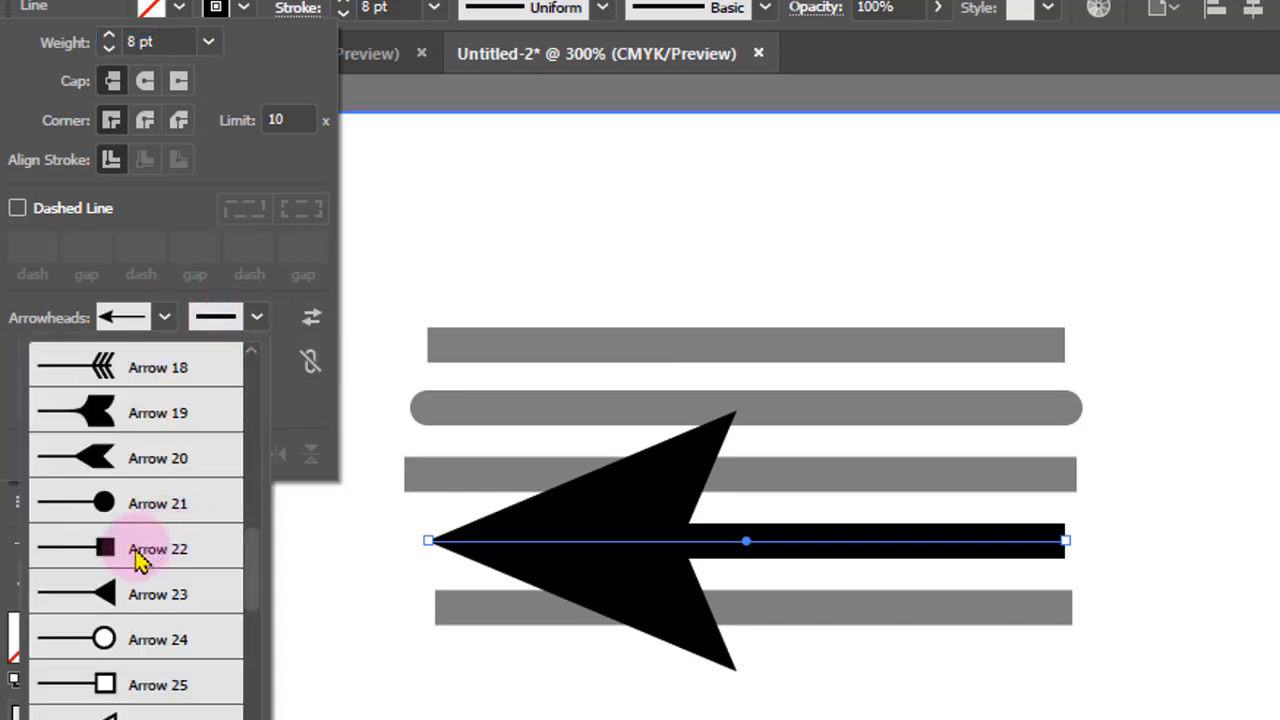
{"action": "key", "text": "Escape"}
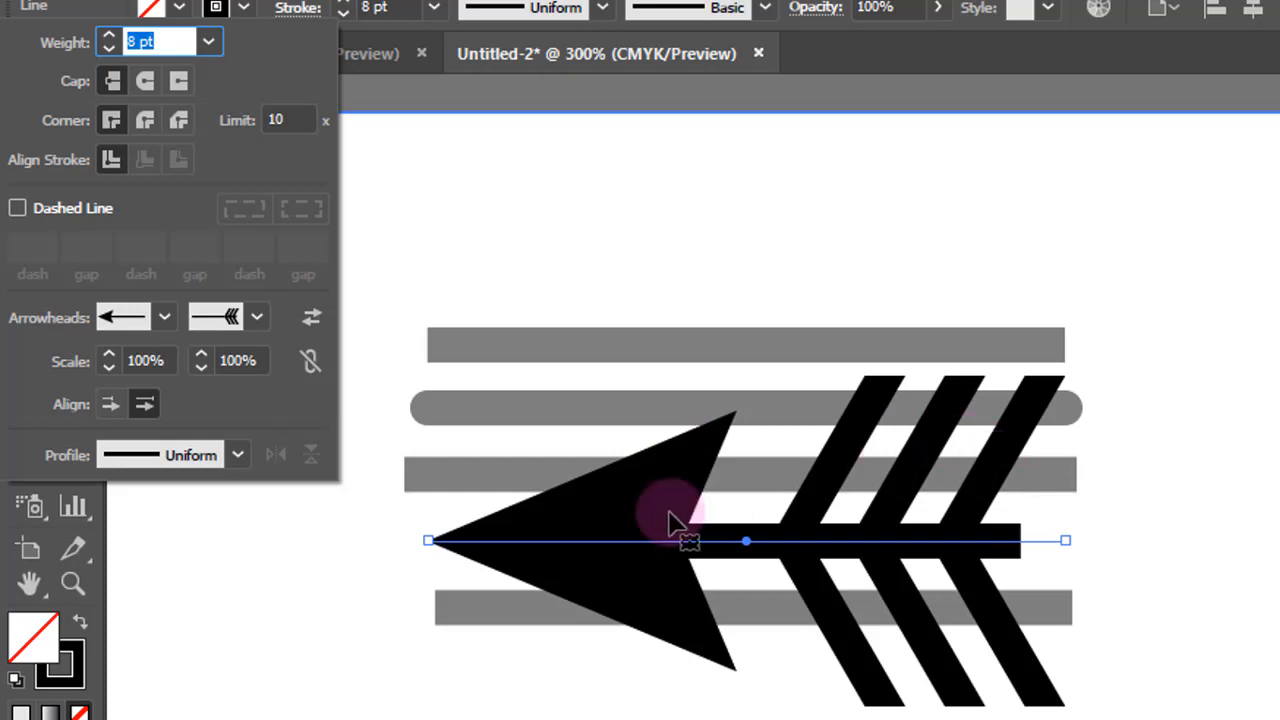
Step: Scale the fourth line's start and end arrowheads to 25% each and exit isolation mode
{"action": "left_click", "coordinate": [168, 361]}
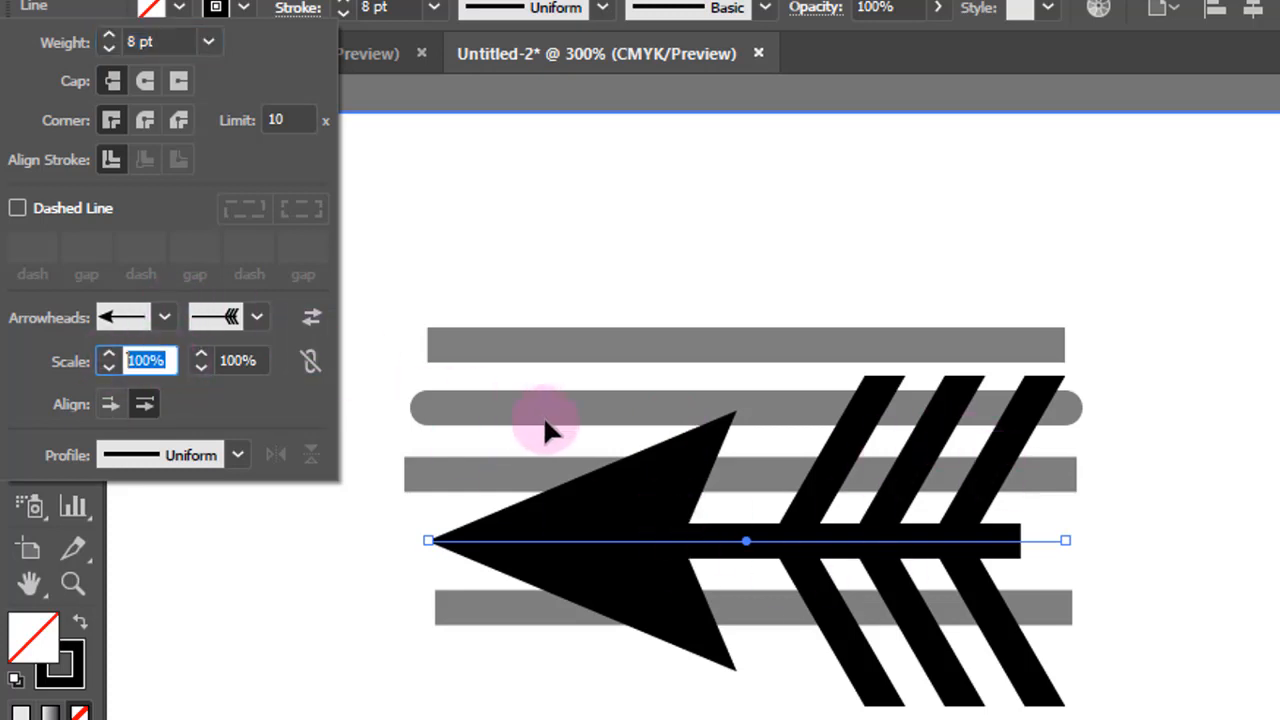
{"action": "type", "text": "25"}
{"action": "key", "text": "Return"}
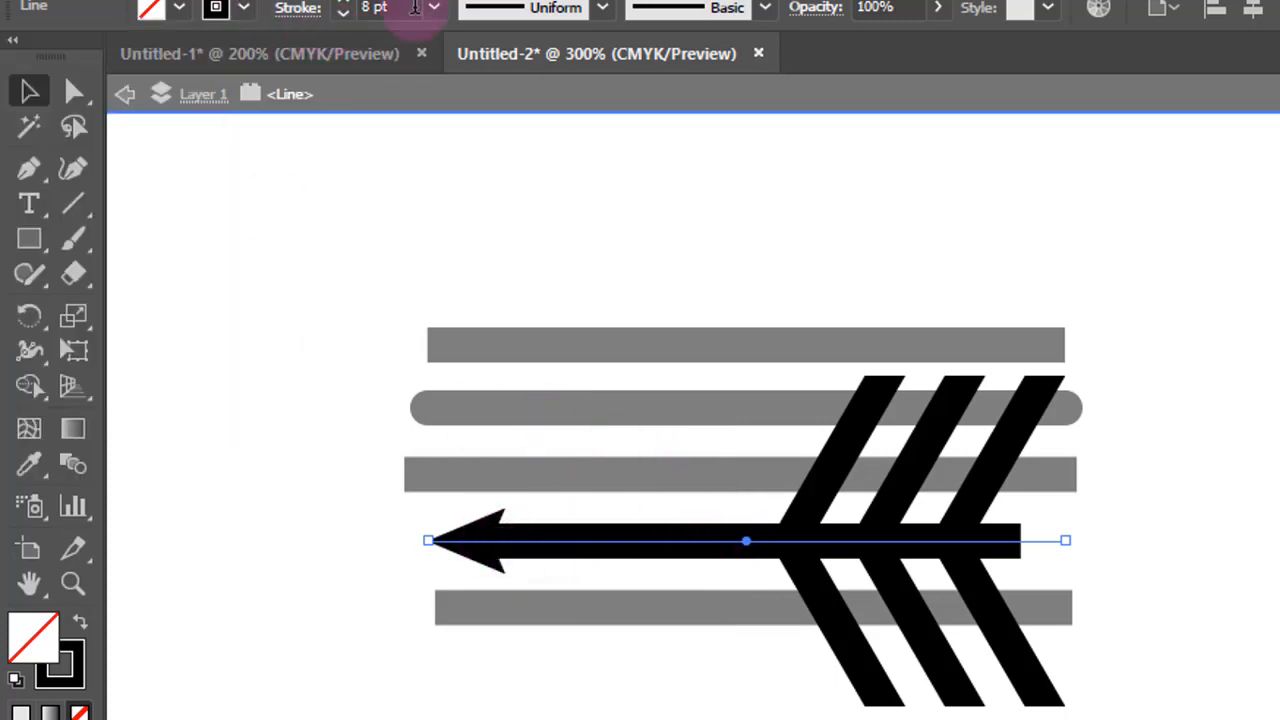
{"action": "left_click", "coordinate": [298, 8]}
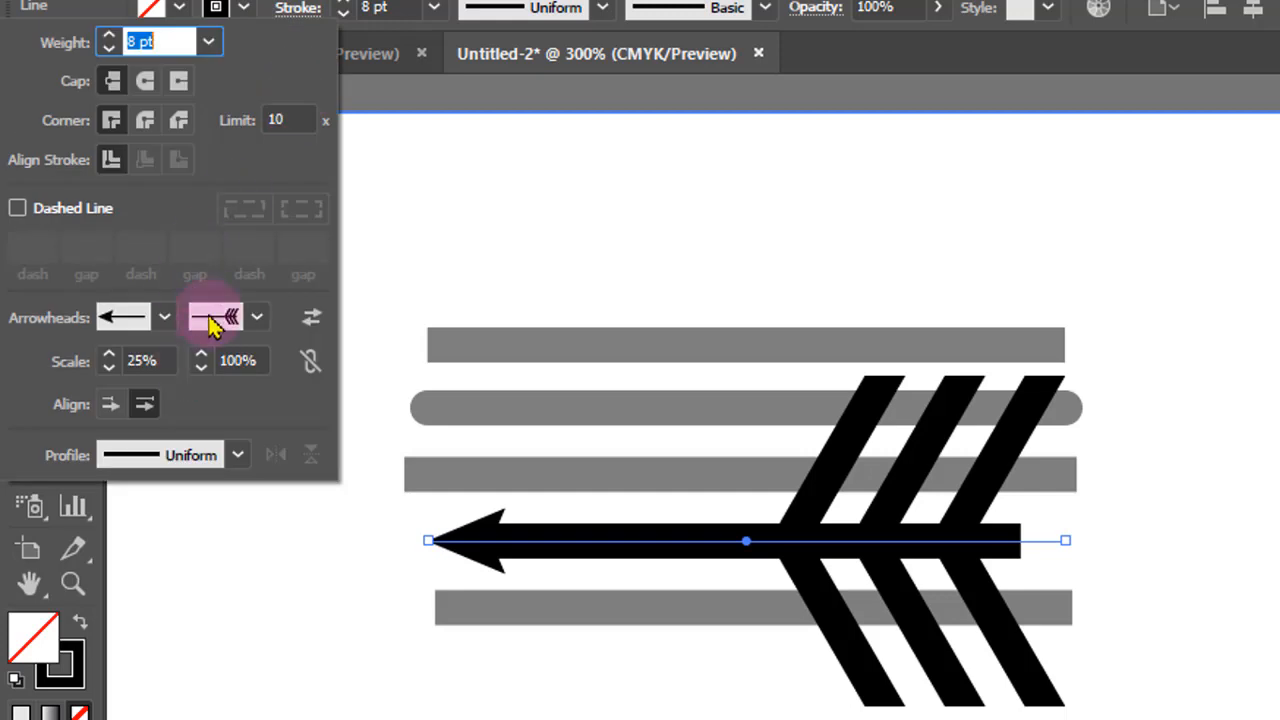
{"action": "left_click", "coordinate": [250, 360]}
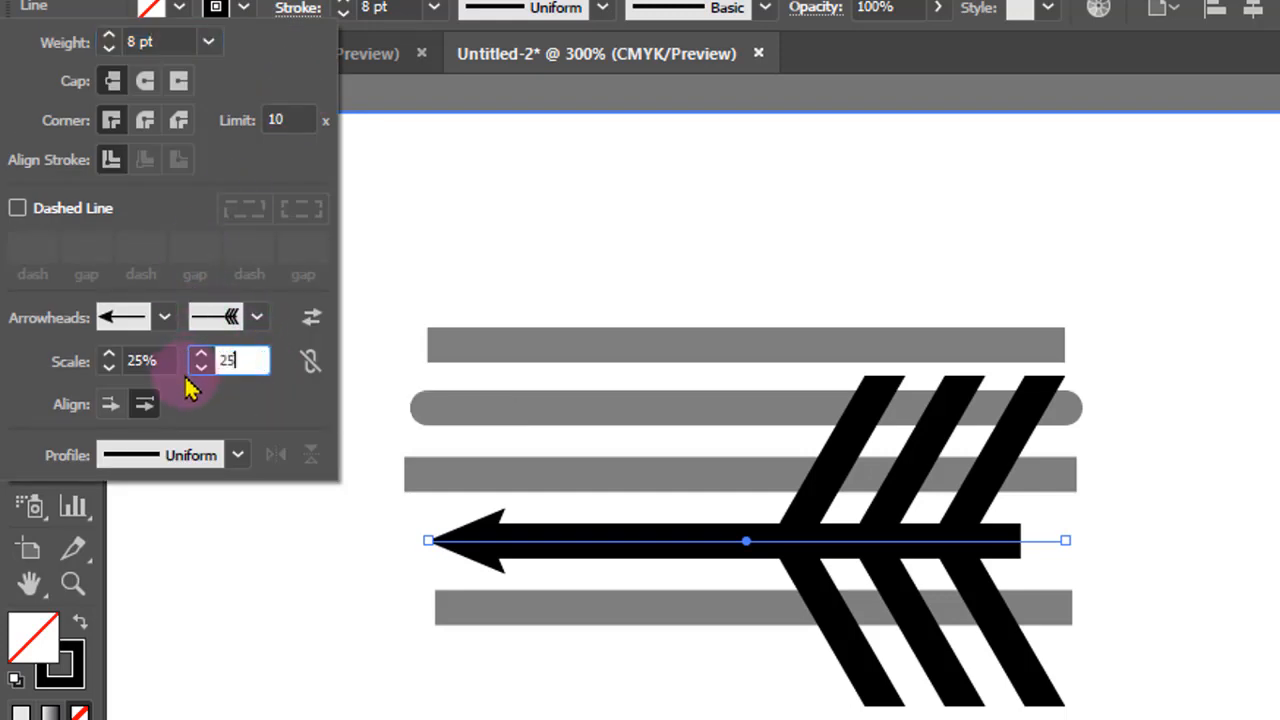
{"action": "type", "text": "25"}
{"action": "key", "text": "Return"}
{"action": "left_click", "coordinate": [863, 694]}
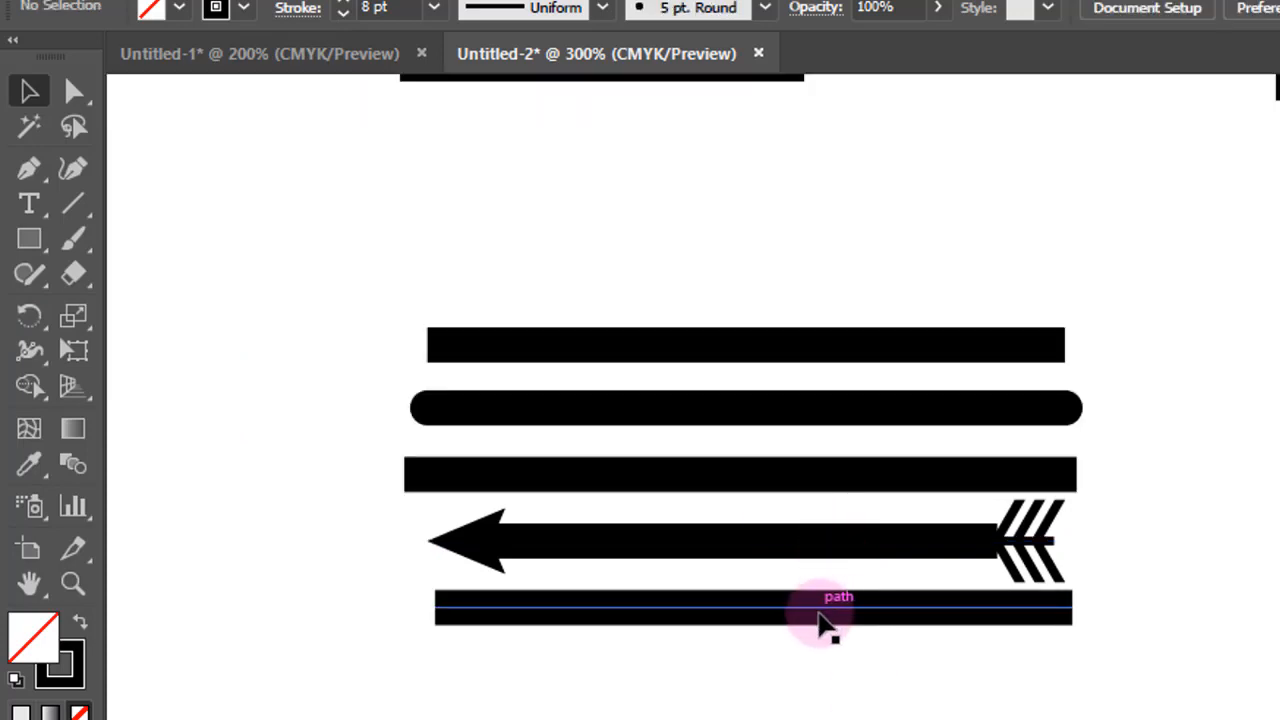
Step: Delete the bottom line of the stack and replace it with a duplicate of the arrow line
{"action": "left_click", "coordinate": [818, 622]}
{"action": "key", "text": "Delete"}
{"action": "left_click", "coordinate": [806, 541]}
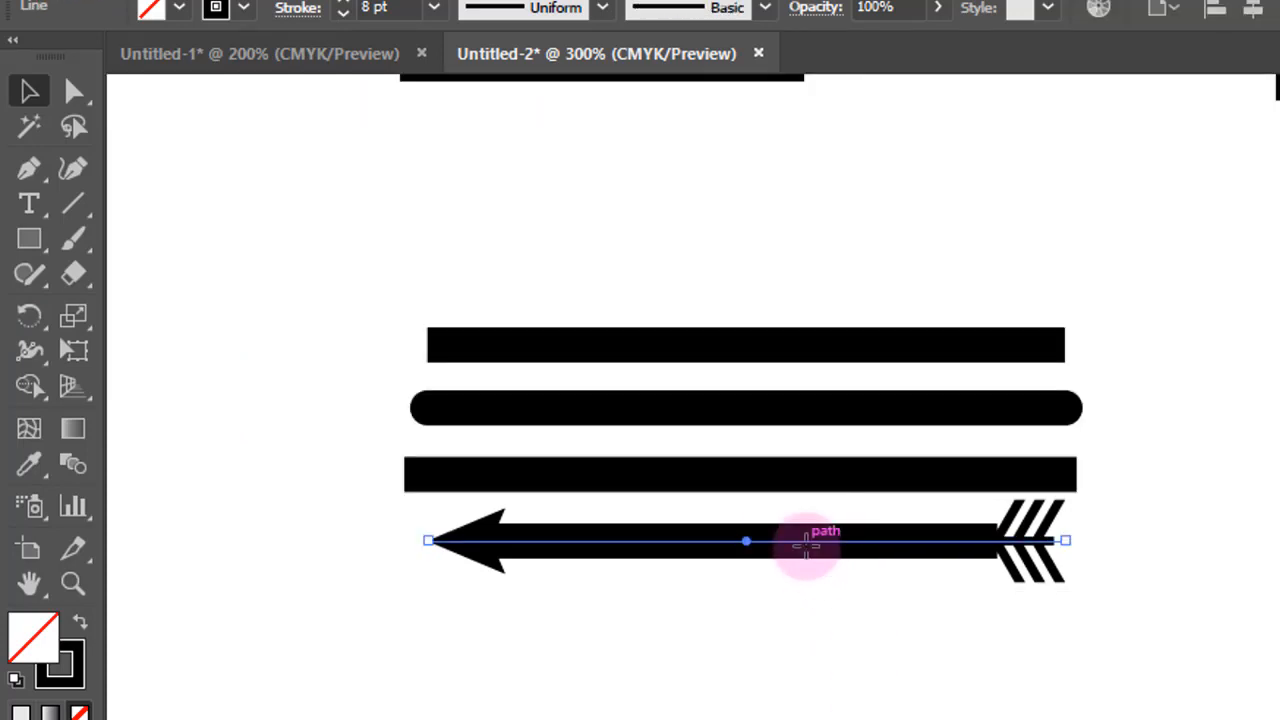
{"action": "left_click_drag", "start_coordinate": [789, 548], "coordinate": [785, 634]}
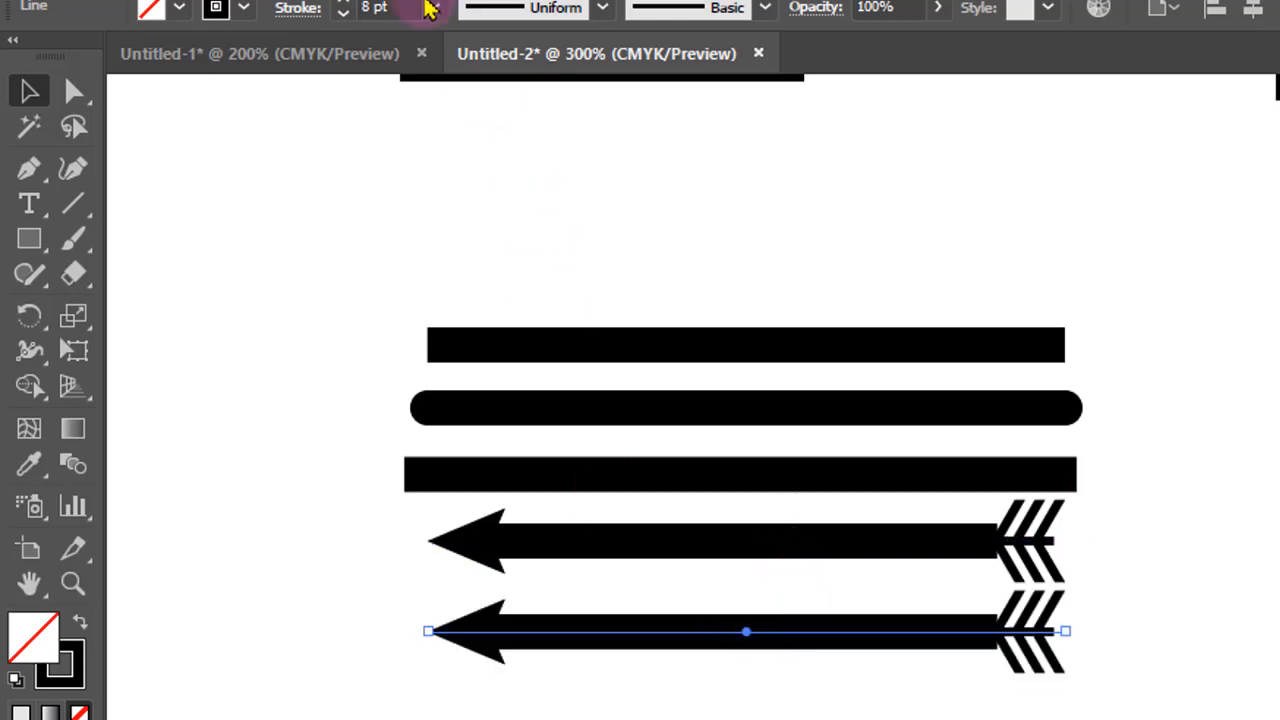
Step: Align the lower arrow's arrowheads so that their tips extend beyond the ends of the path
{"action": "left_click", "coordinate": [293, 10]}
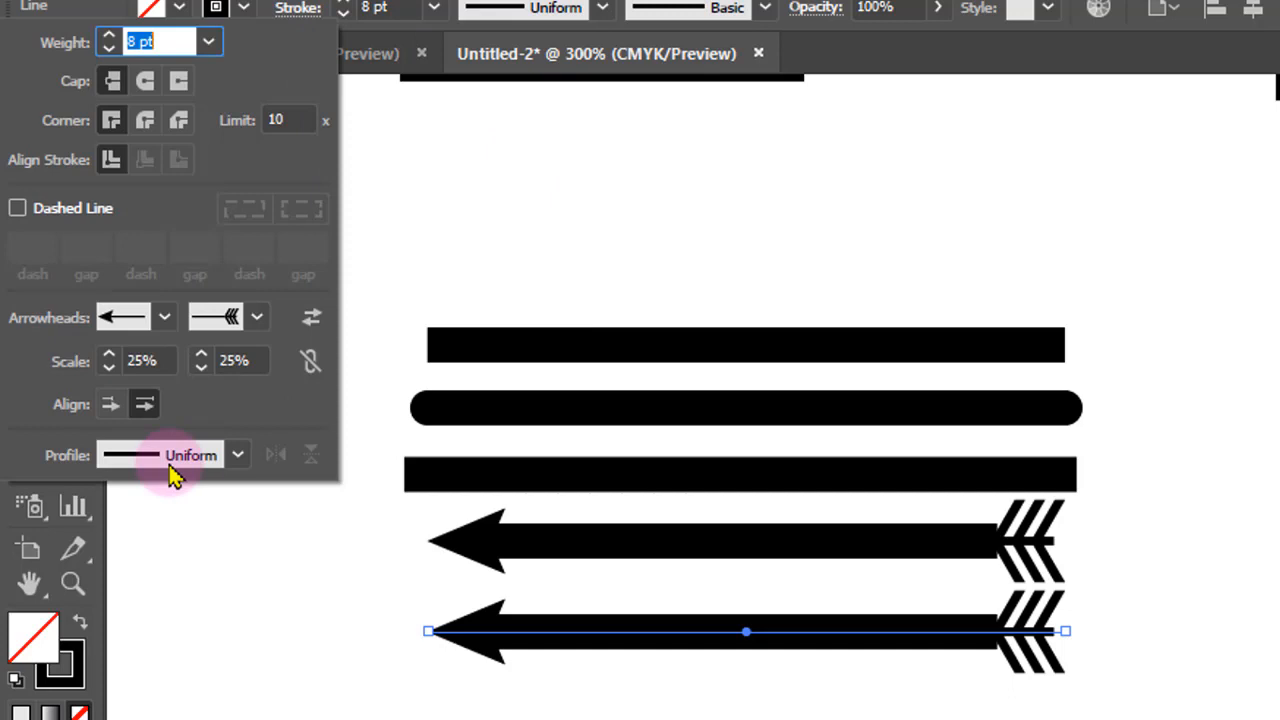
{"action": "left_click", "coordinate": [110, 406]}
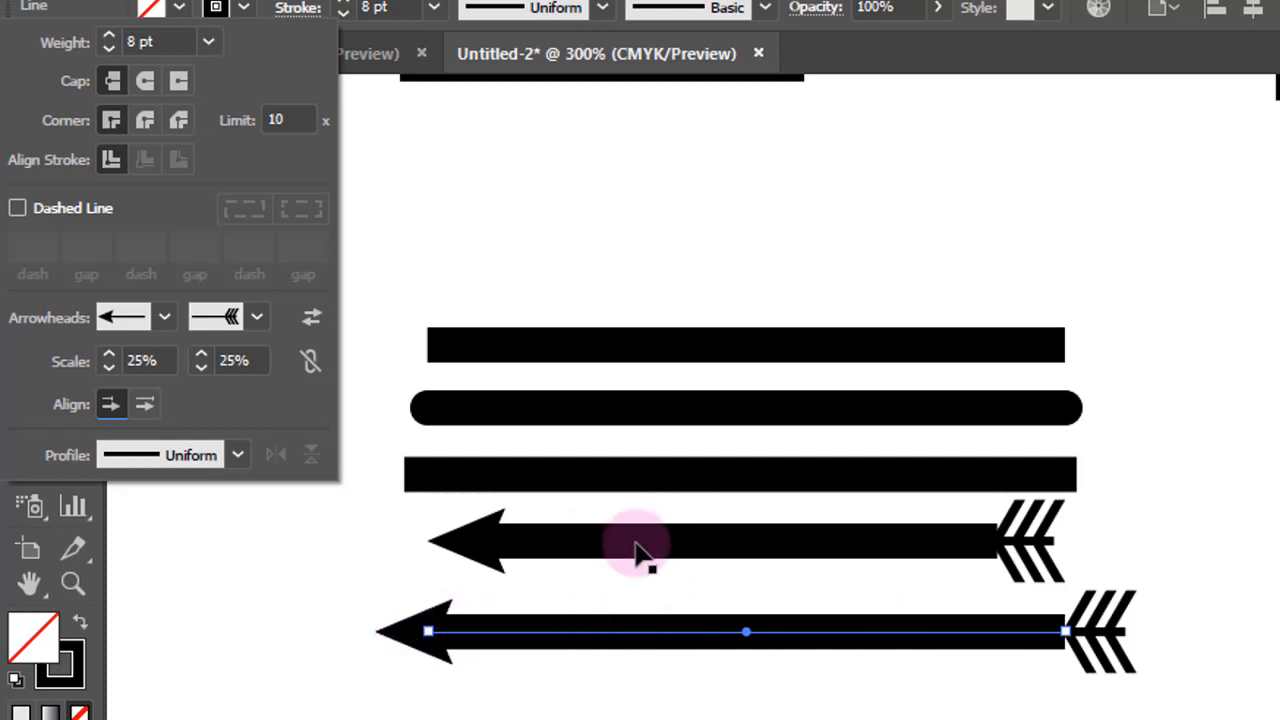
{"action": "left_click", "coordinate": [648, 547]}
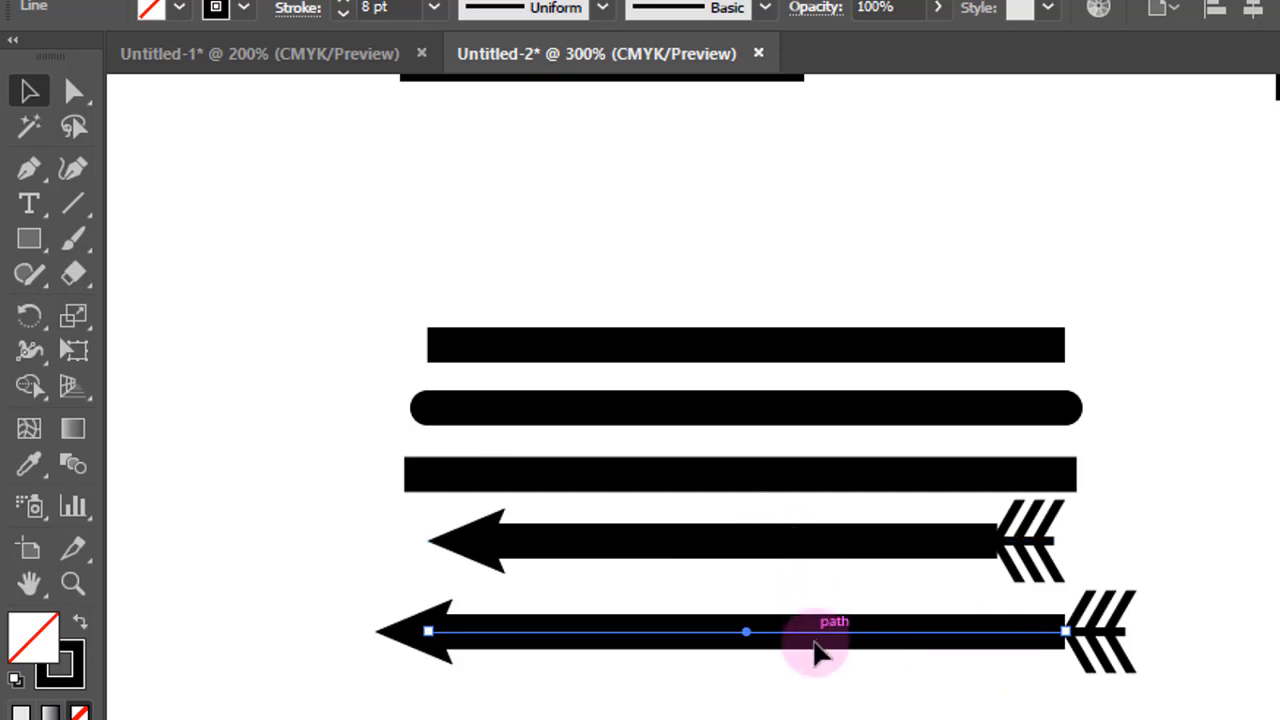
Step: Duplicate the third line below the arrows and open the copy's stroke options
{"action": "left_click", "coordinate": [749, 478]}
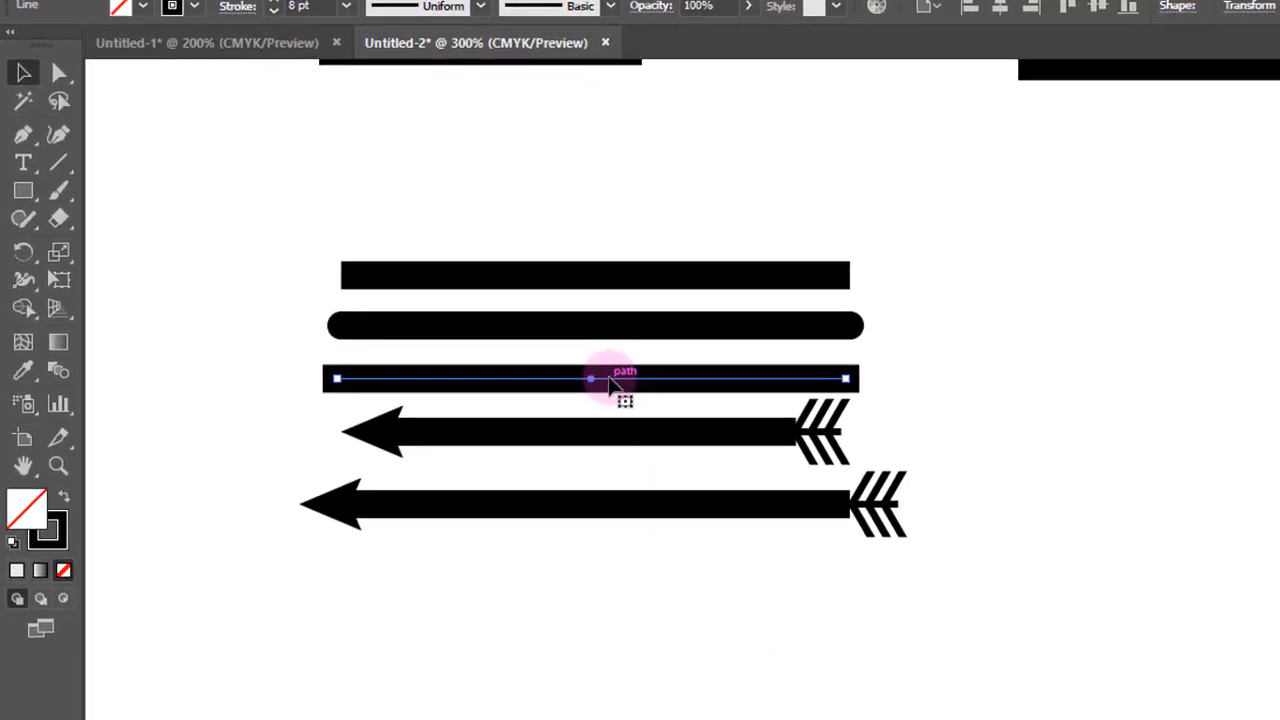
{"action": "left_click_drag", "start_coordinate": [615, 384], "coordinate": [597, 634]}
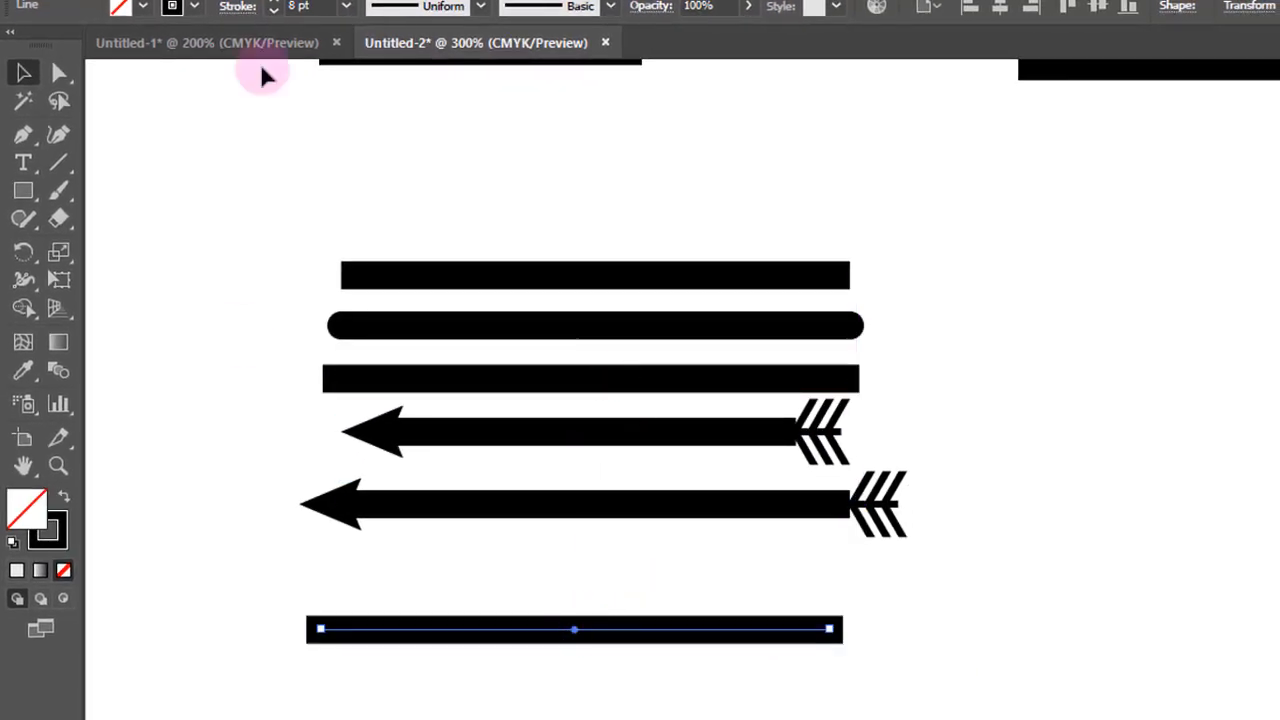
{"action": "left_click", "coordinate": [241, 7]}
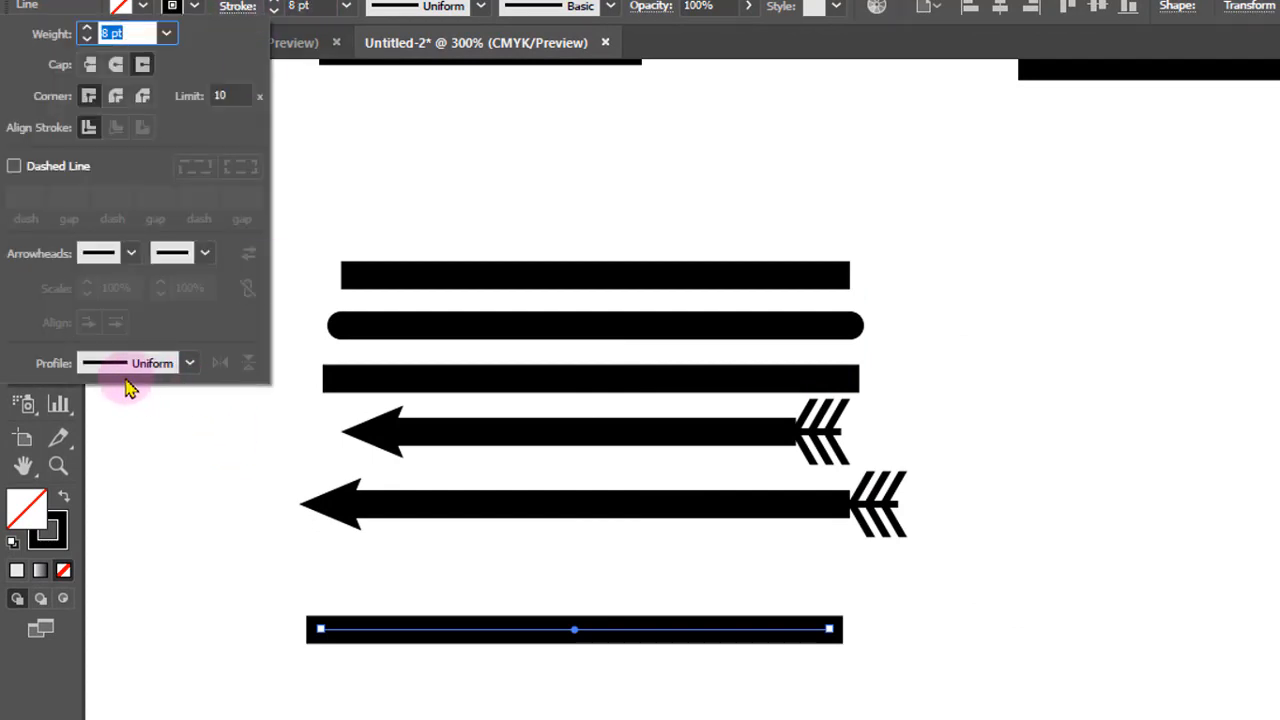
Step: Try Width Profile 2 and the arched last width profile on the copied line
{"action": "left_click", "coordinate": [191, 364]}
{"action": "key", "text": "Escape"}
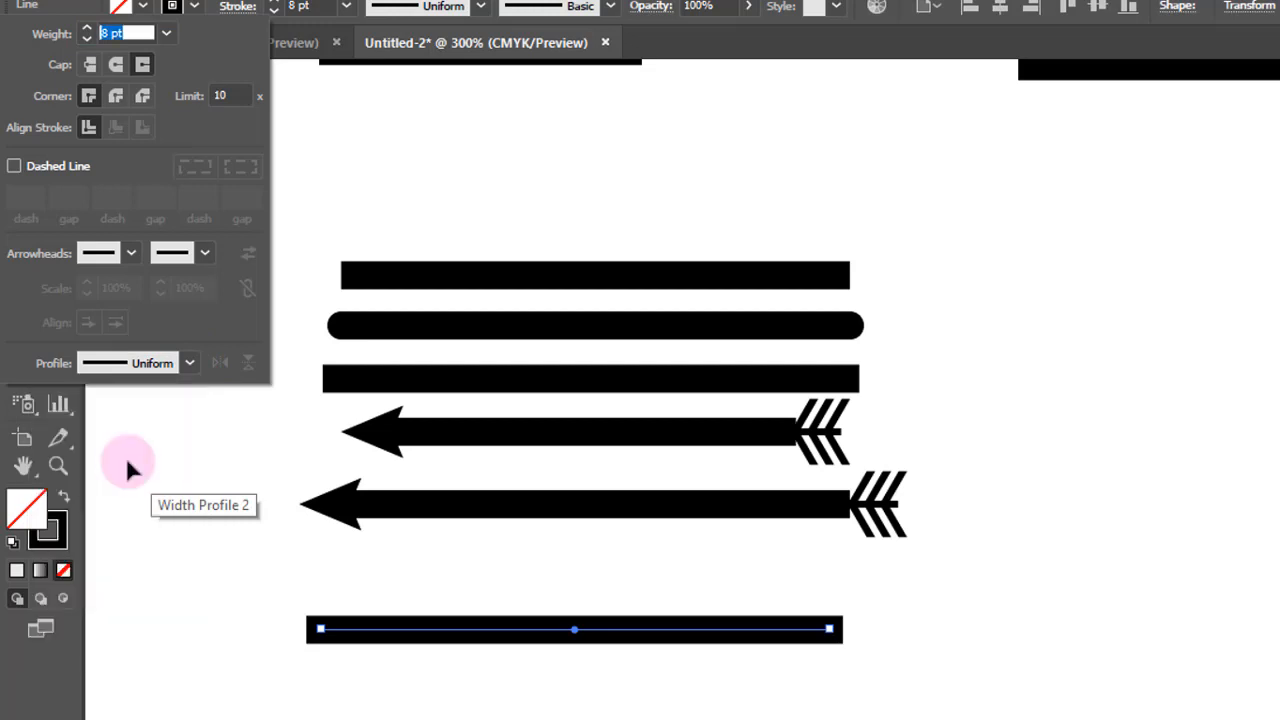
{"action": "left_click", "coordinate": [189, 364]}
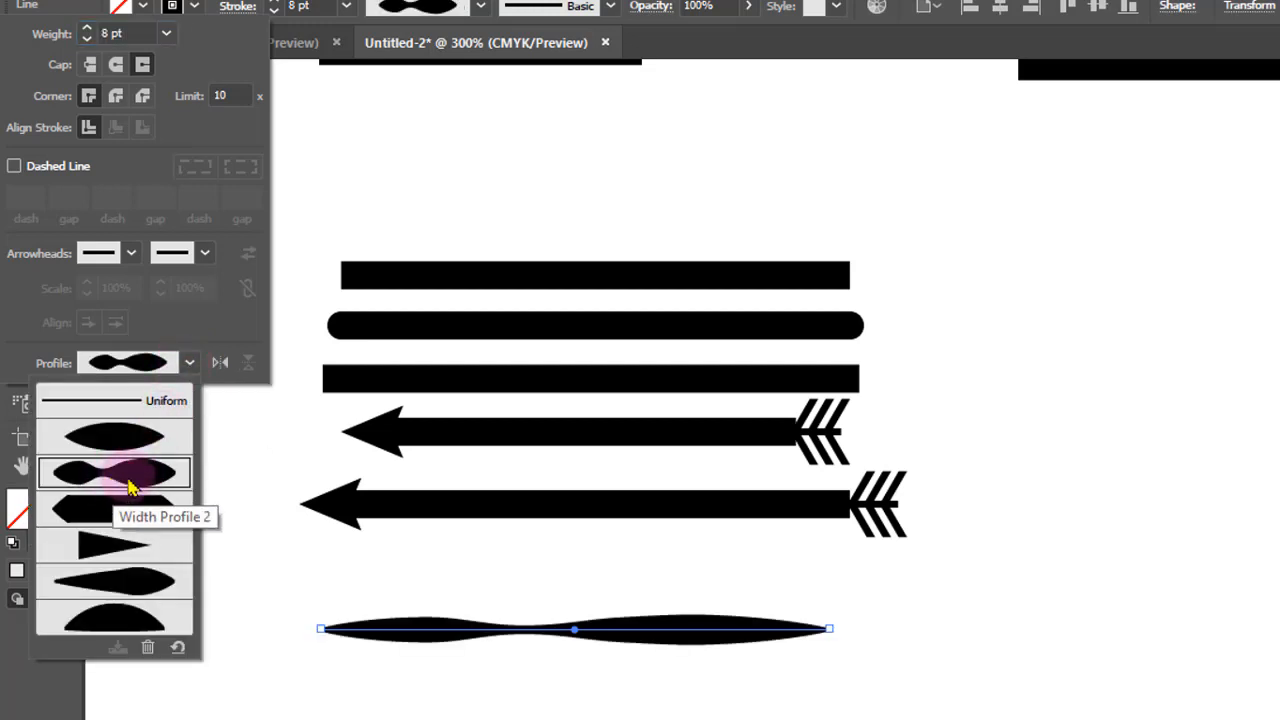
{"action": "left_click", "coordinate": [120, 628]}
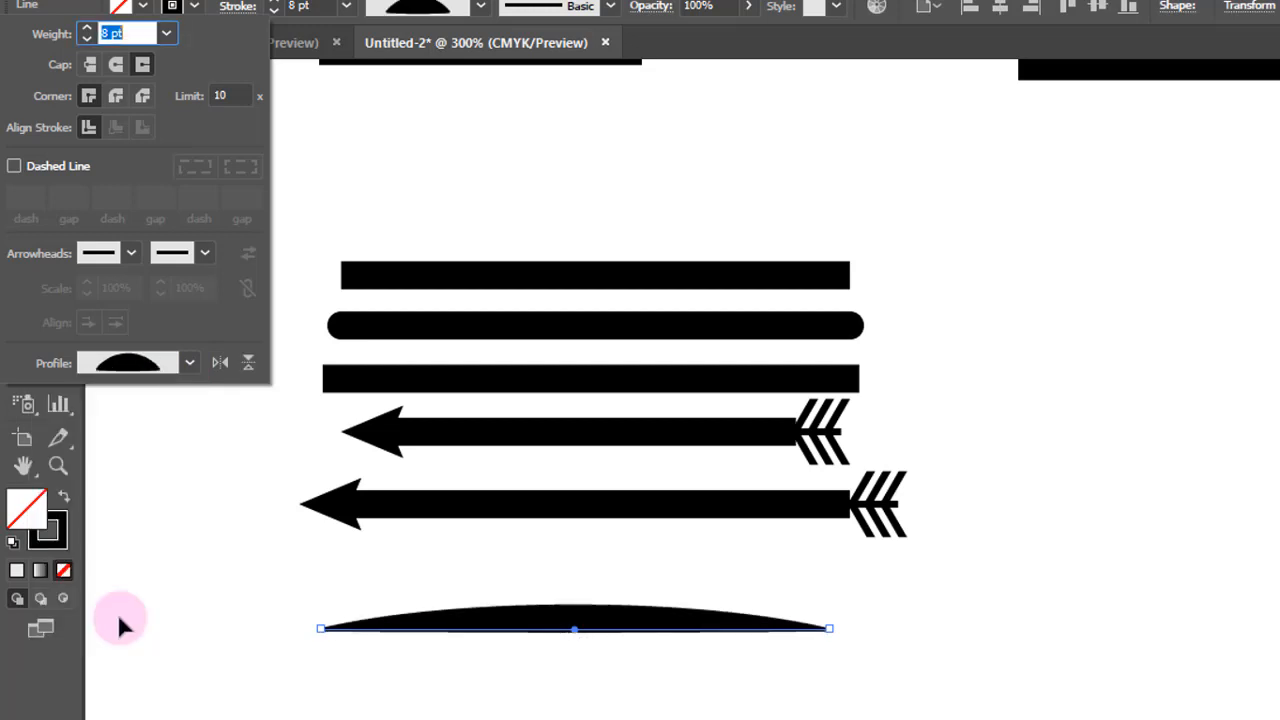
Step: Apply Width Profile 3 to the copied line at the bottom
{"action": "left_click", "coordinate": [189, 364]}
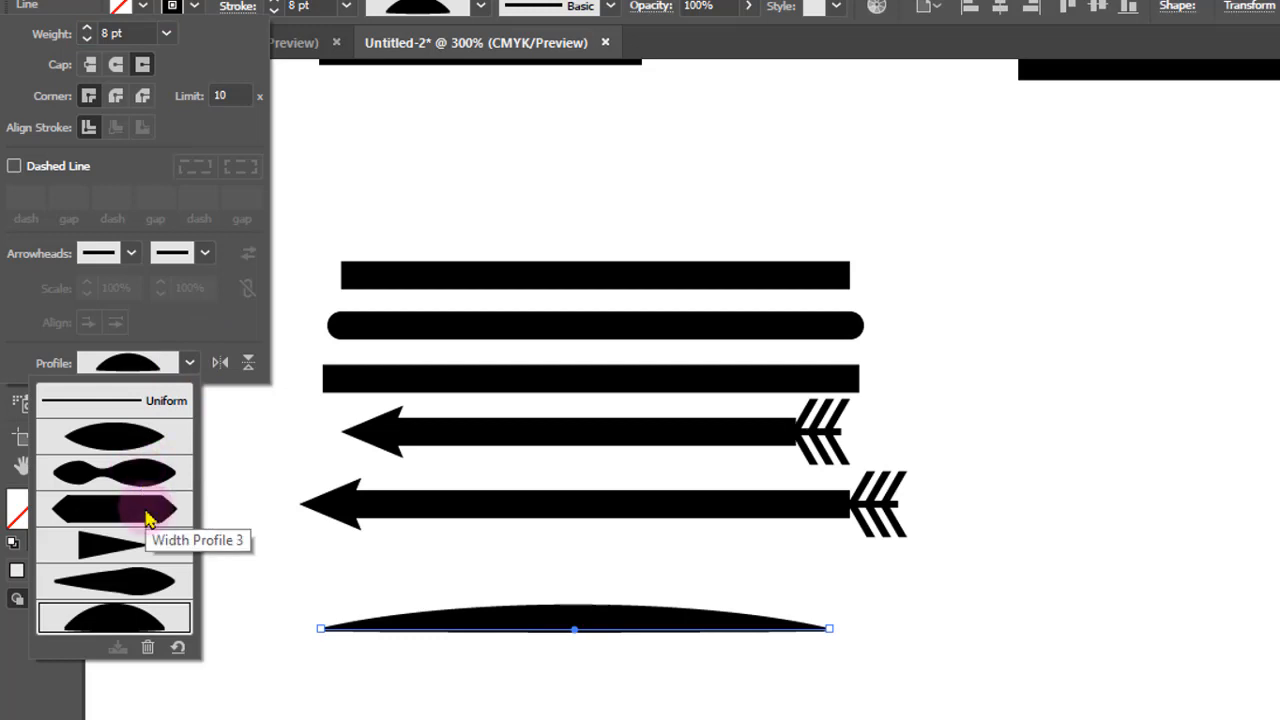
{"action": "left_click", "coordinate": [141, 519]}
{"action": "left_click", "coordinate": [918, 656]}
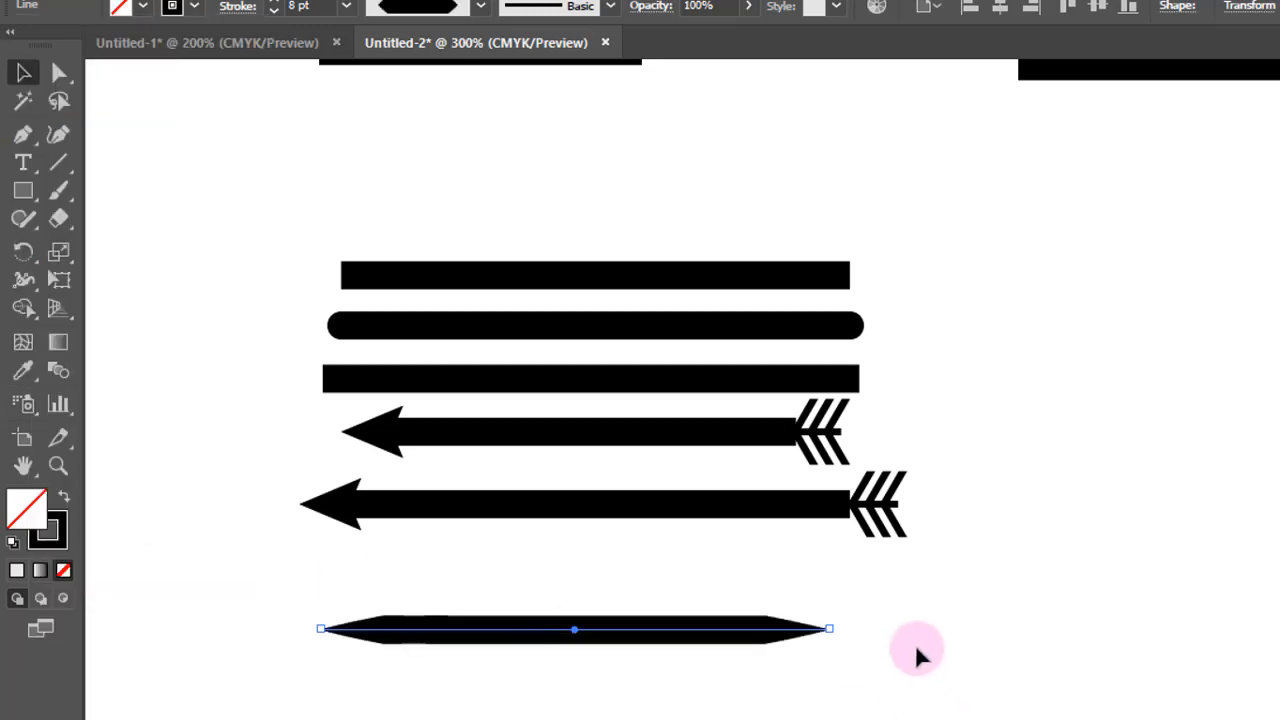
Step: Look over all the example shapes and review the bottom line's stroke options, from weight to profile
{"action": "scroll", "coordinate": [1083, 543], "scroll_direction": "down", "scroll_amount": 5, "text": "alt"}
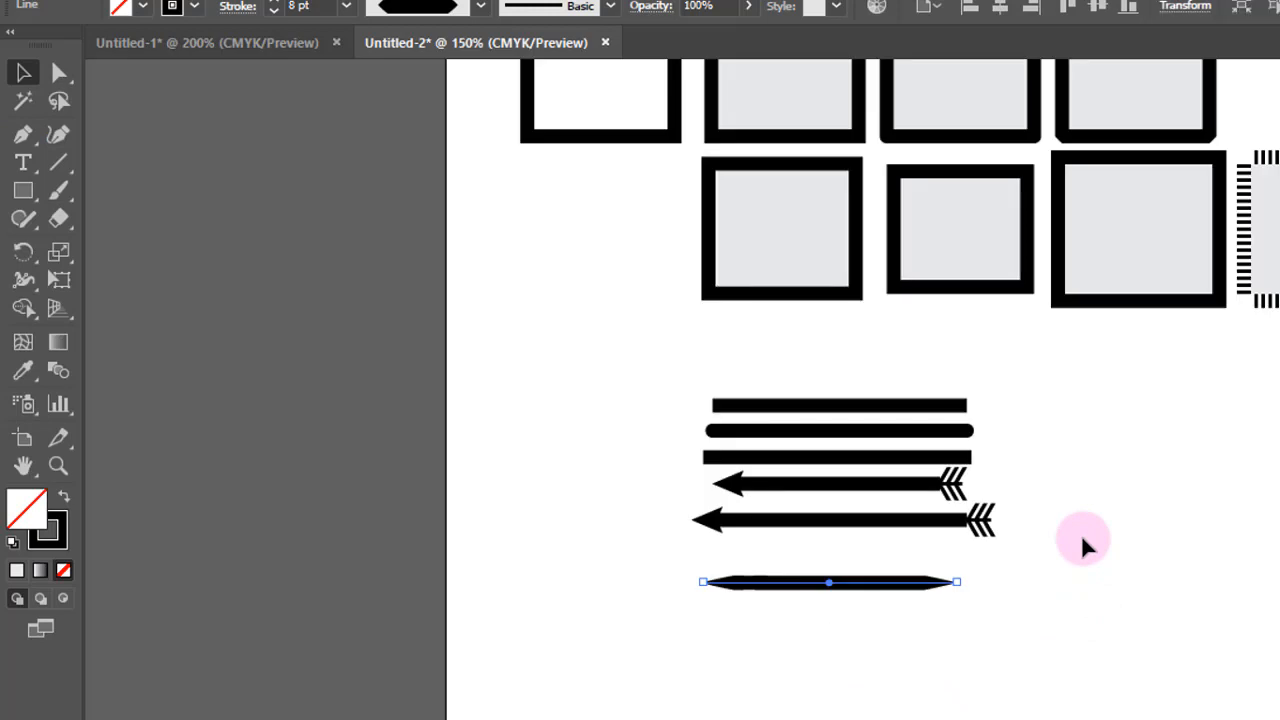
{"action": "scroll", "coordinate": [1095, 540], "scroll_direction": "up", "scroll_amount": 2, "text": "alt"}
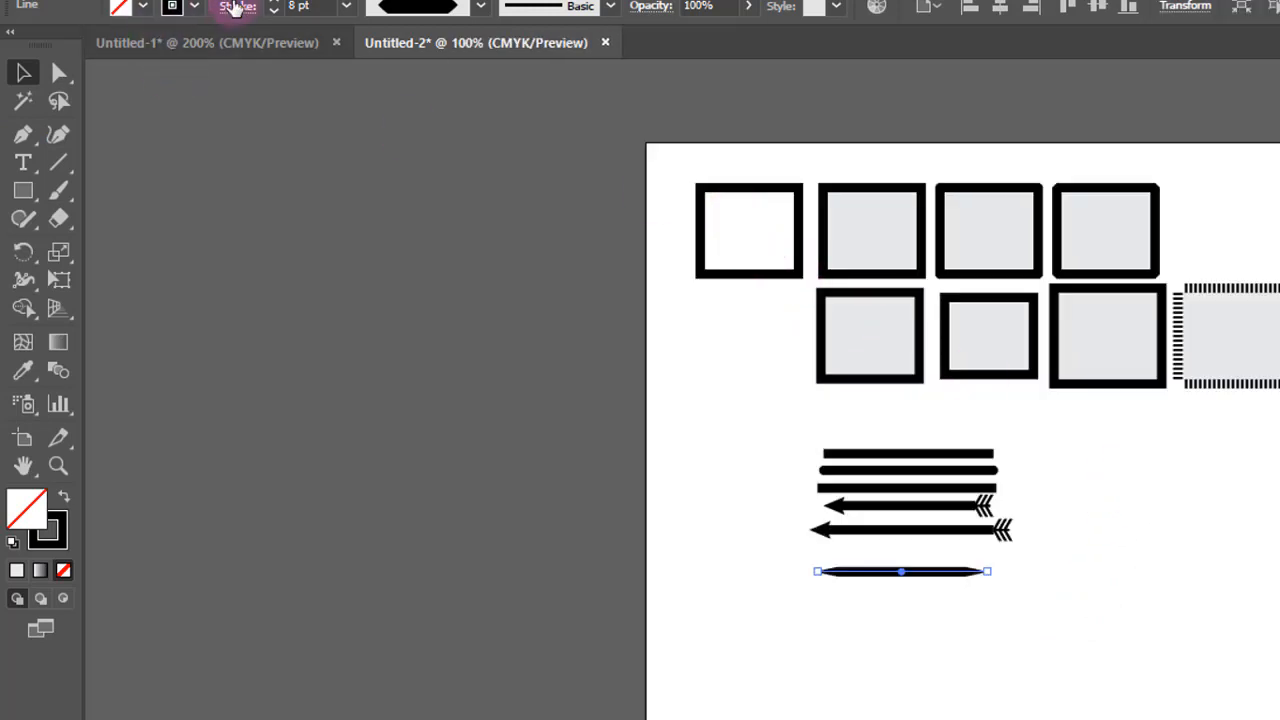
{"action": "left_click", "coordinate": [237, 7]}
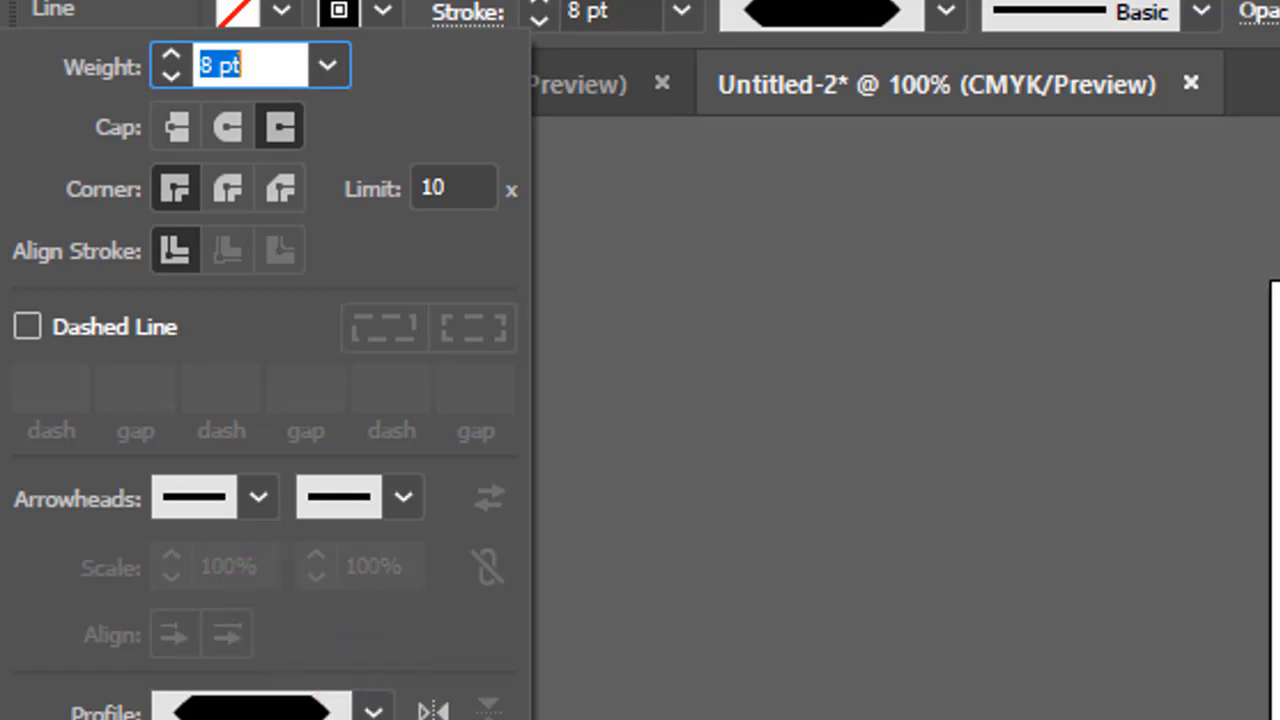
{"action": "left_click", "coordinate": [942, 386]}
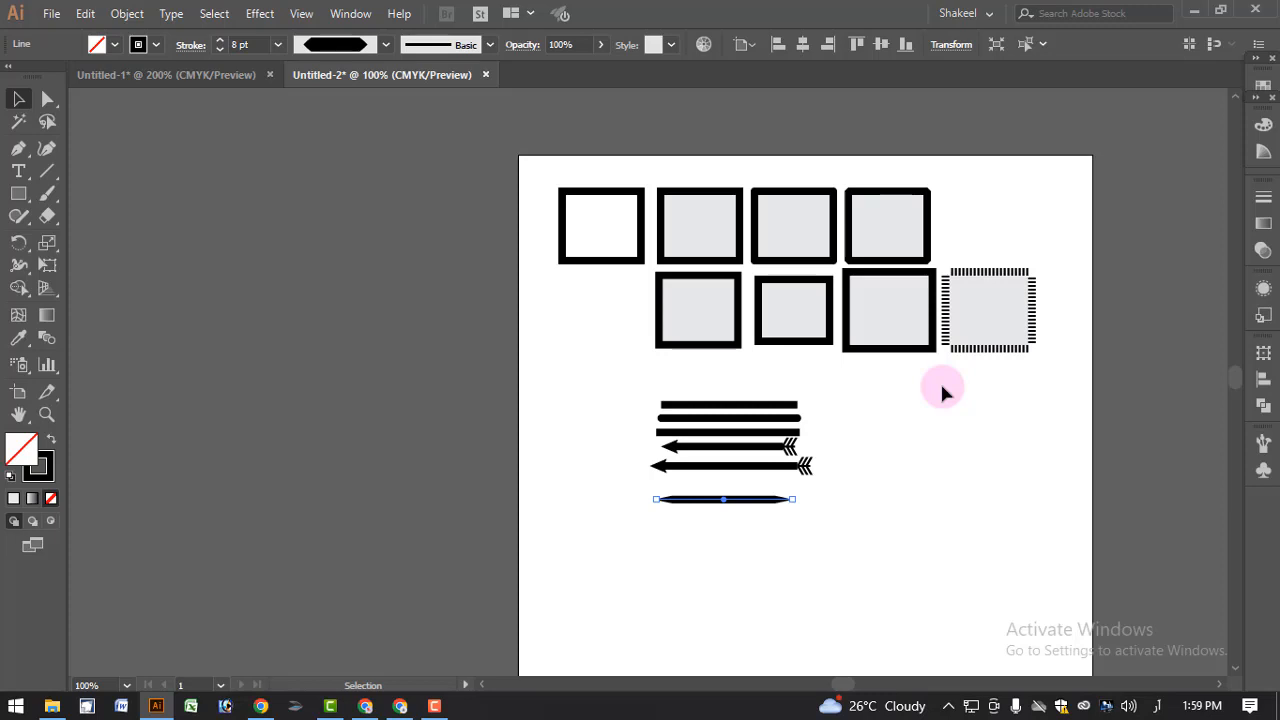
Step: Switch to Chrome, look over the course outline and the Blogger stats page, and open a blank tab
{"action": "left_click", "coordinate": [361, 709]}
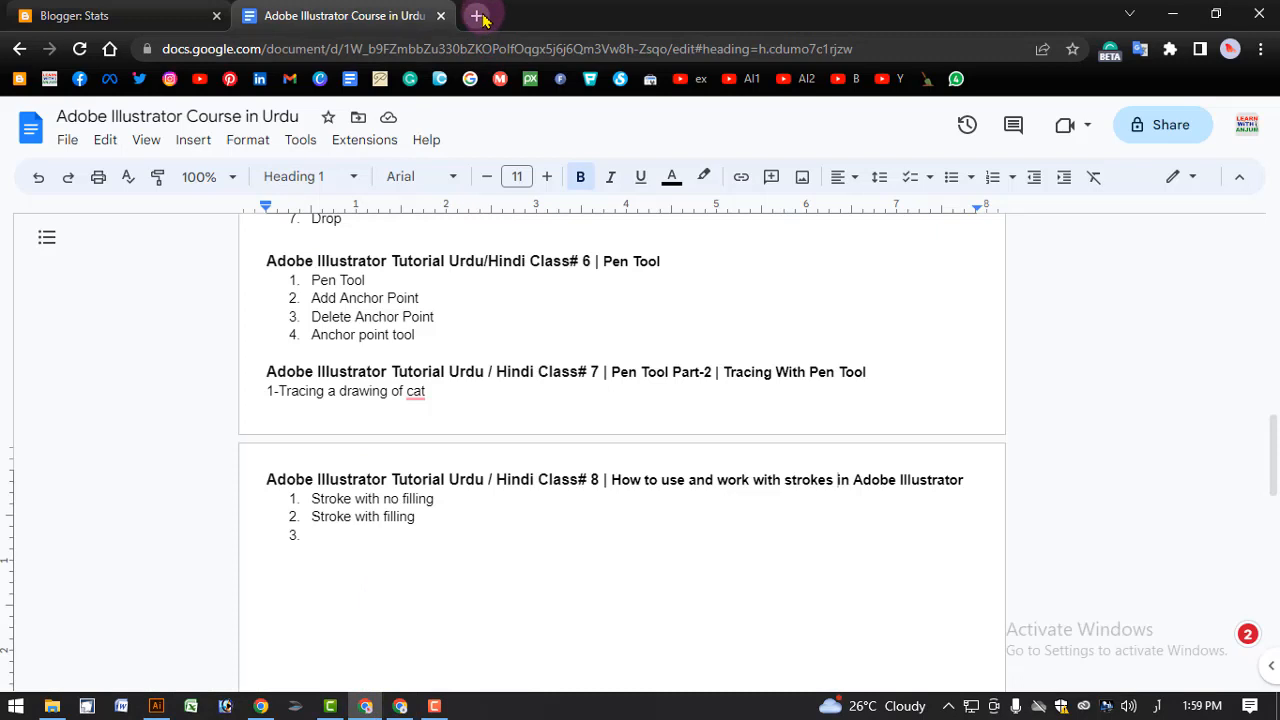
{"action": "left_click", "coordinate": [100, 15]}
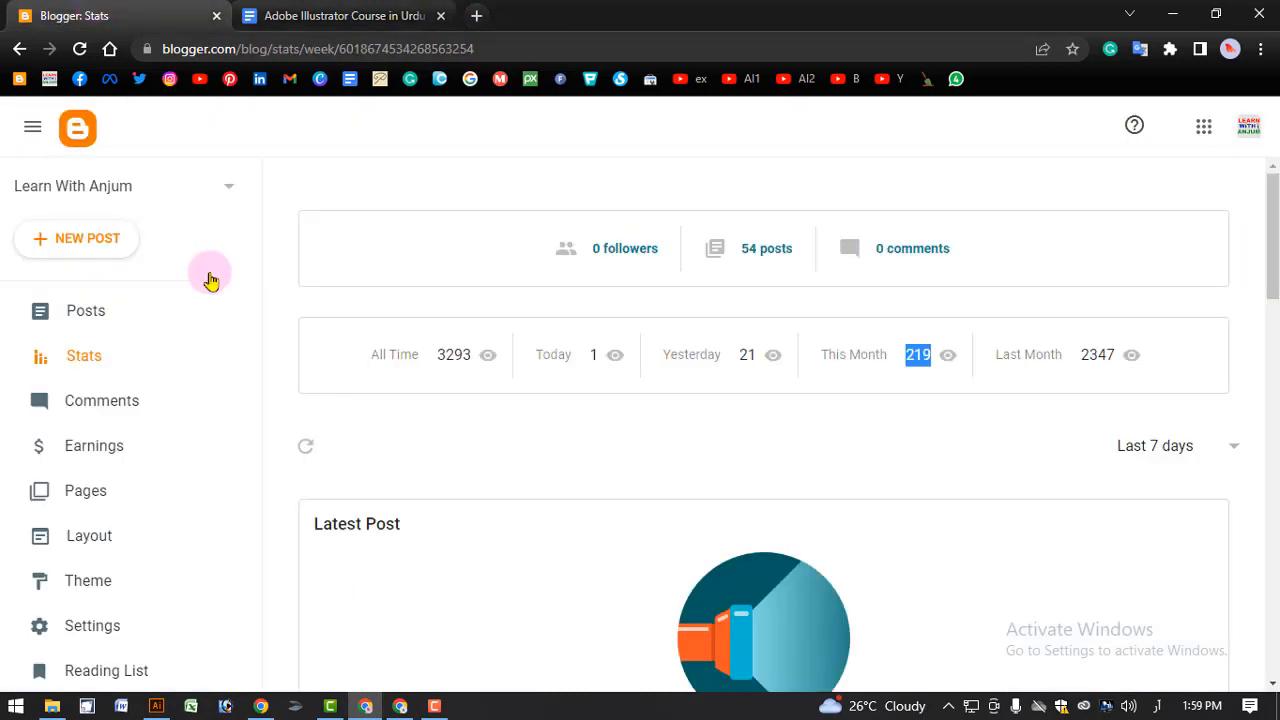
{"action": "scroll", "coordinate": [157, 494], "scroll_direction": "down", "scroll_amount": 2}
{"action": "left_click", "coordinate": [476, 15]}
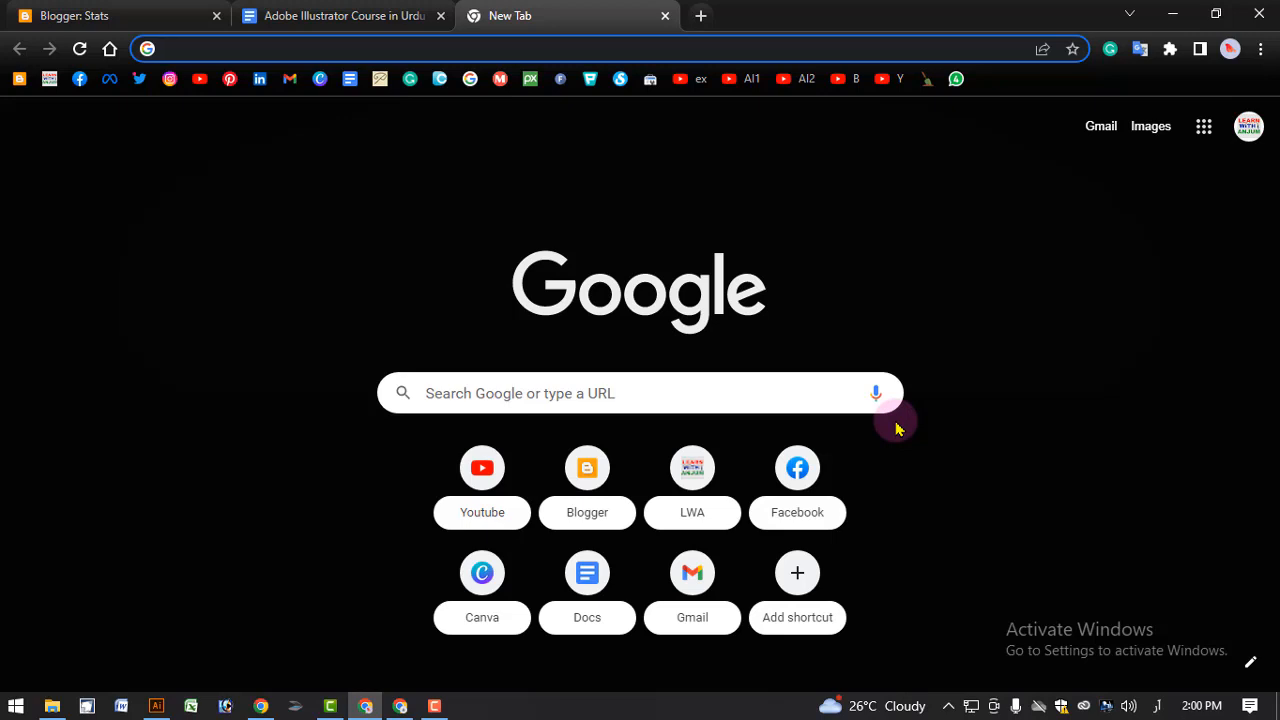
{"action": "left_click", "coordinate": [434, 706]}
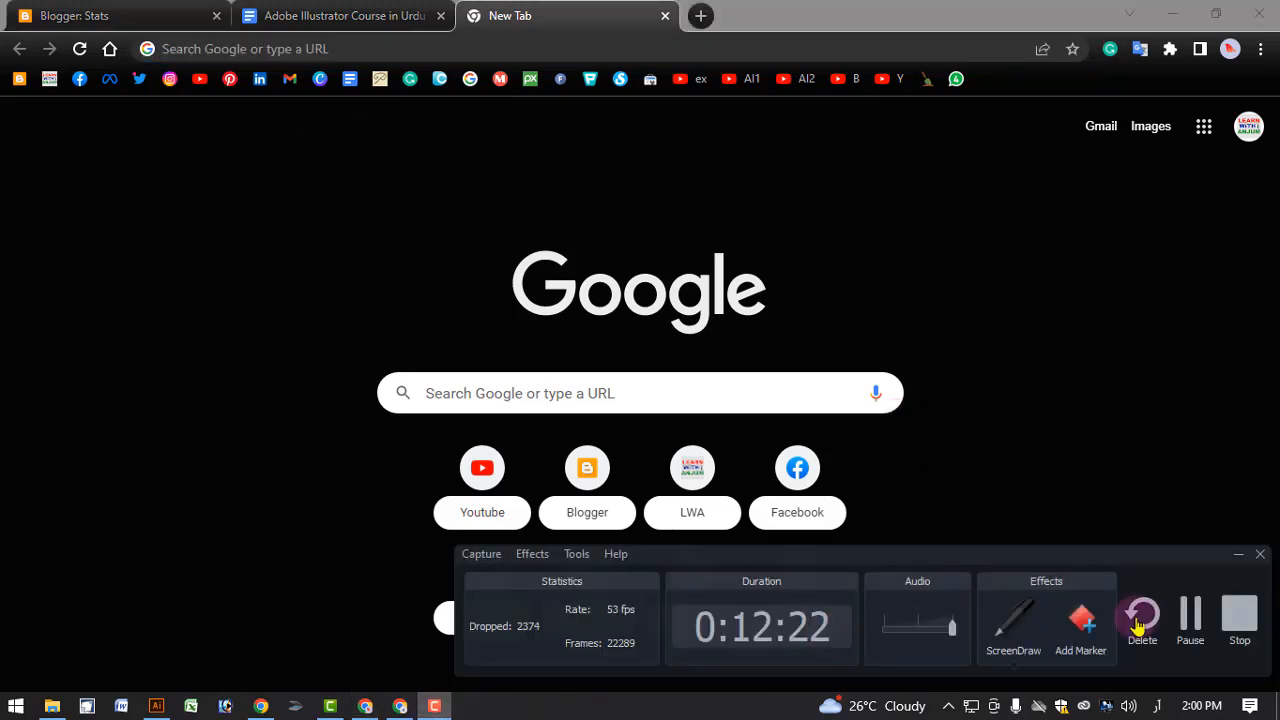